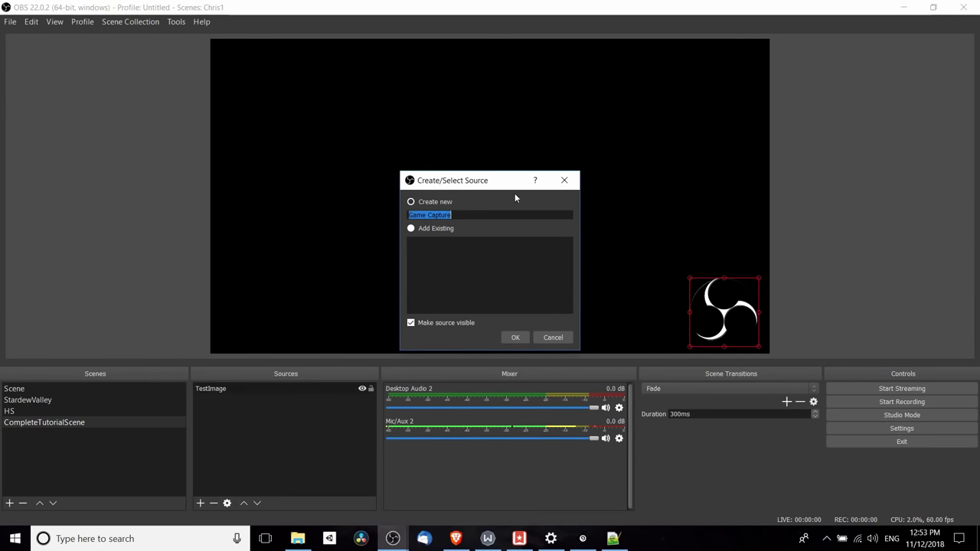
# Try to create the new game capture source under the name StardewValley.
pyautogui.write('StardewValley')
pyautogui.hotkey('ctrl', 'a')
pyautogui.click(513, 338)
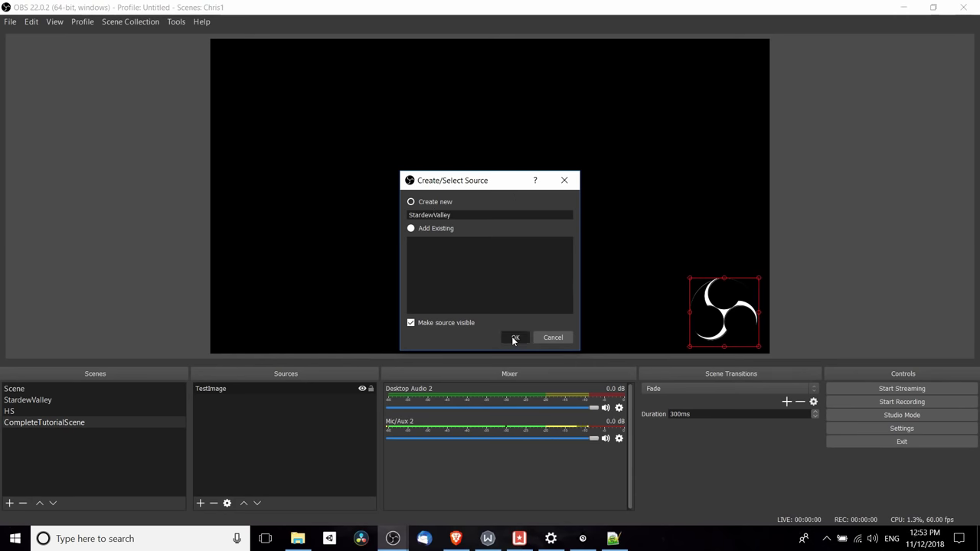
pyautogui.click(512, 336)
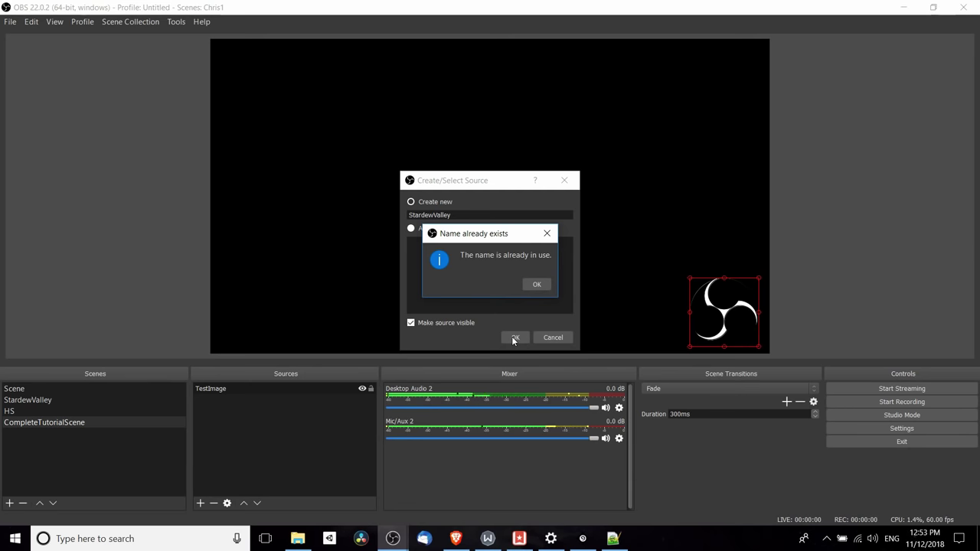
pyautogui.moveTo(439, 234); pyautogui.dragTo(586, 227)
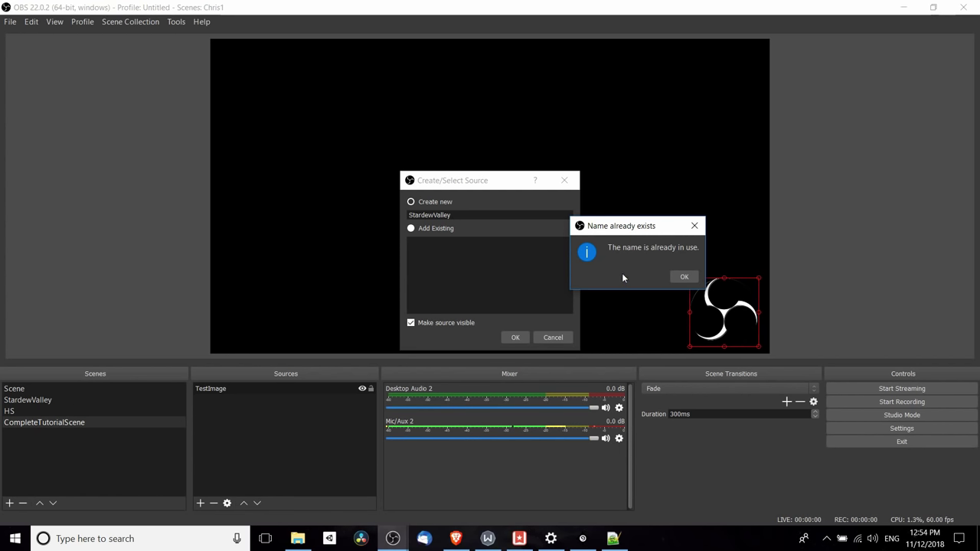
pyautogui.click(683, 277)
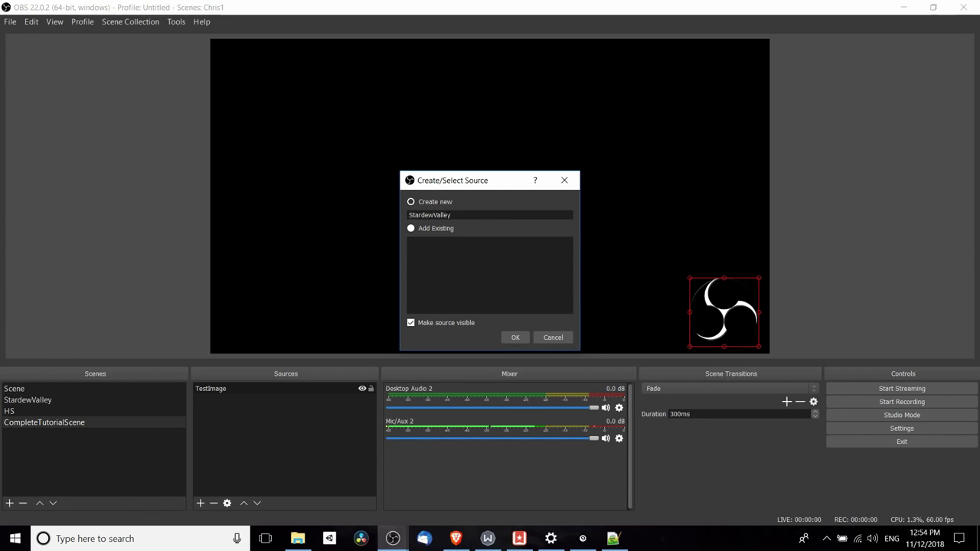
# Extend the source name to StardewValley_GameCapture and create the game capture source.
pyautogui.write('2')
pyautogui.press('BackSpace')
pyautogui.write('_GameCapture')
pyautogui.hotkey('ctrl', 'a')
pyautogui.click(523, 339)
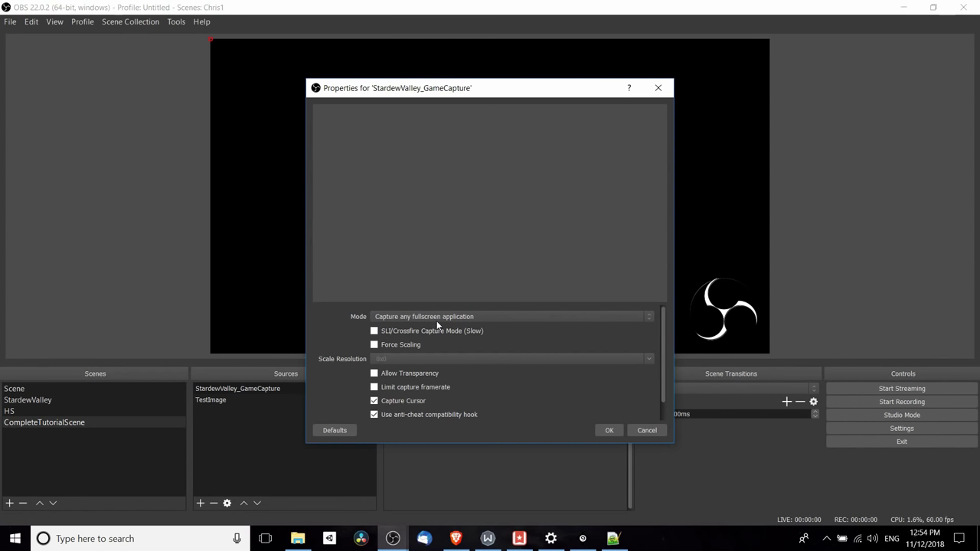
# Set the game capture mode to Capture specific window and open the list of capturable windows.
pyautogui.click(381, 318)
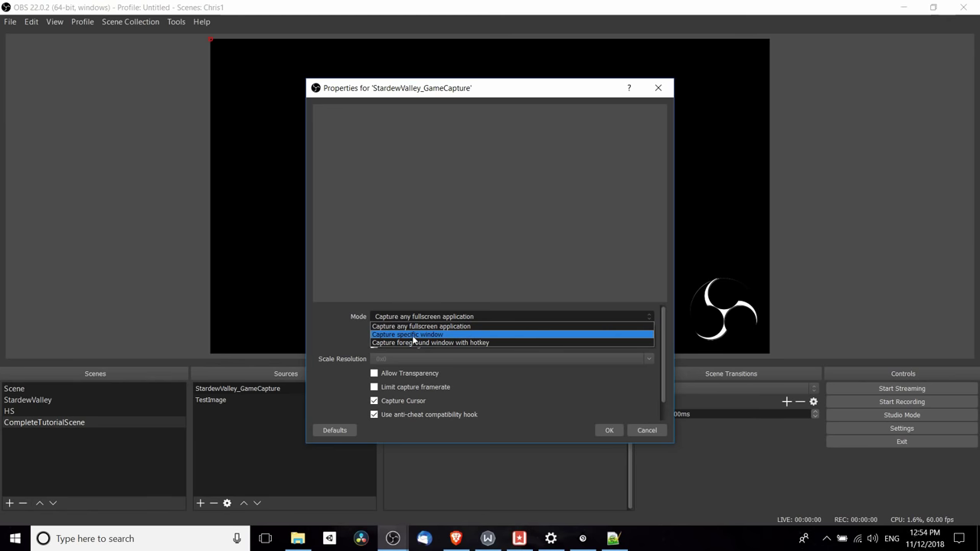
pyautogui.click(414, 340)
pyautogui.click(418, 314)
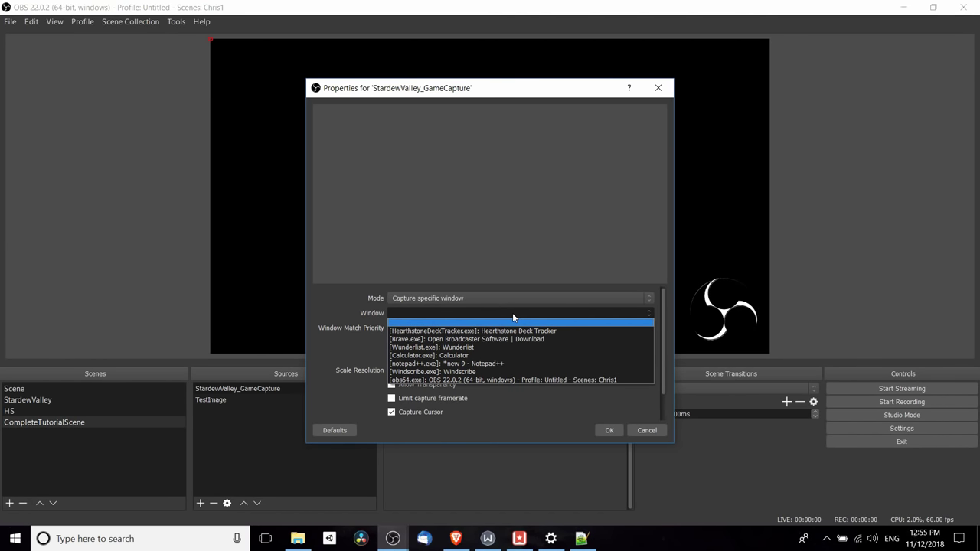
# Find and launch the Stardew Valley desktop app, and switch back to the OBS source properties.
pyautogui.press('super')
pyautogui.write('stardew')
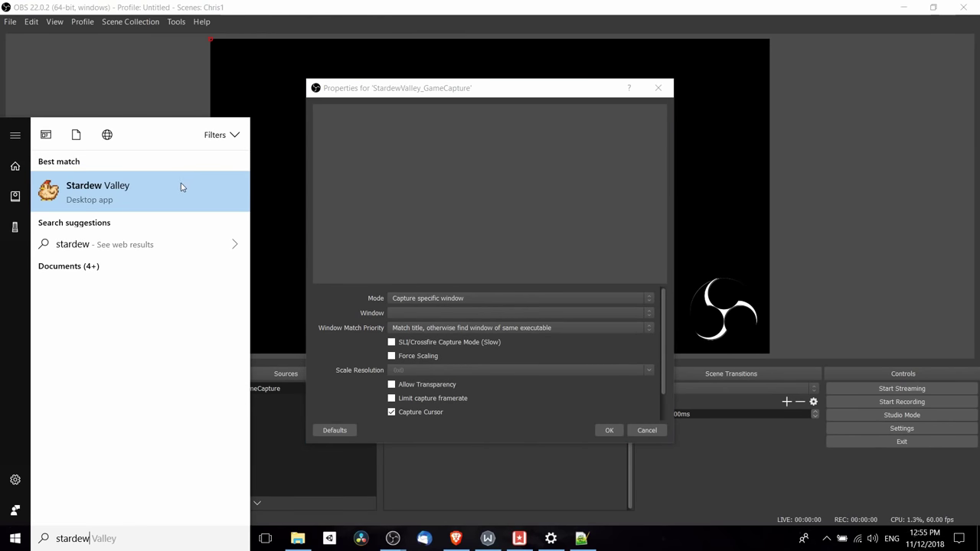
pyautogui.click(182, 187)
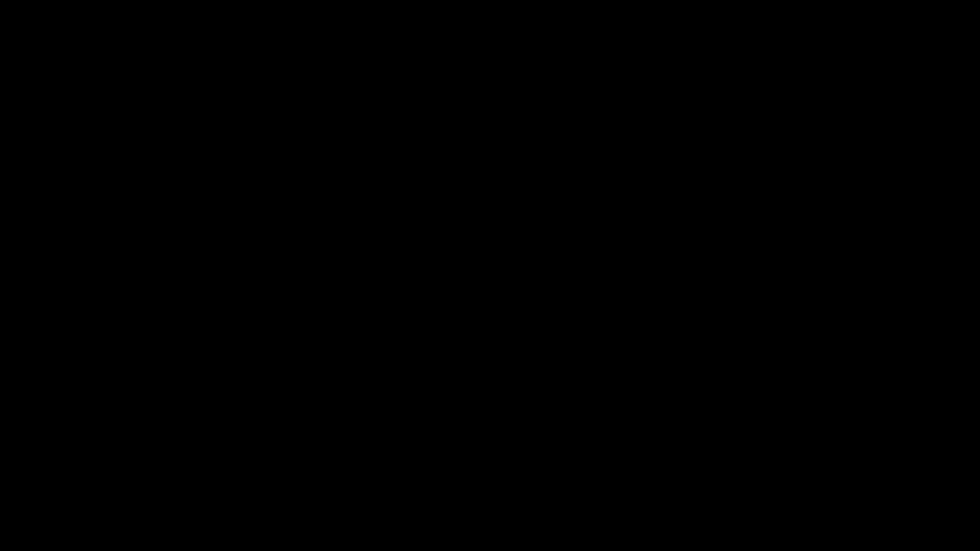
pyautogui.hotkey('alt', 'Tab')
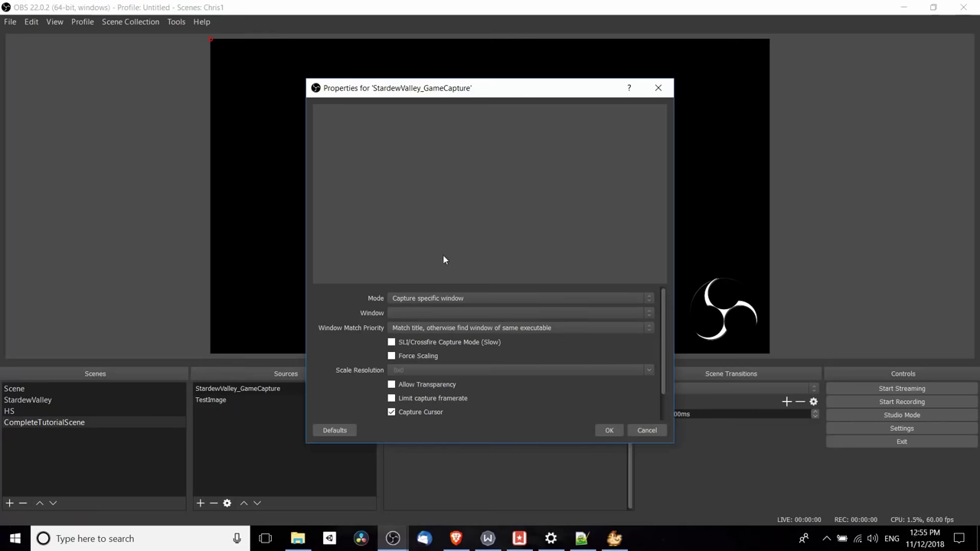
# Look for Stardew Valley among the capturable windows, and cancel the source properties.
pyautogui.click(424, 312)
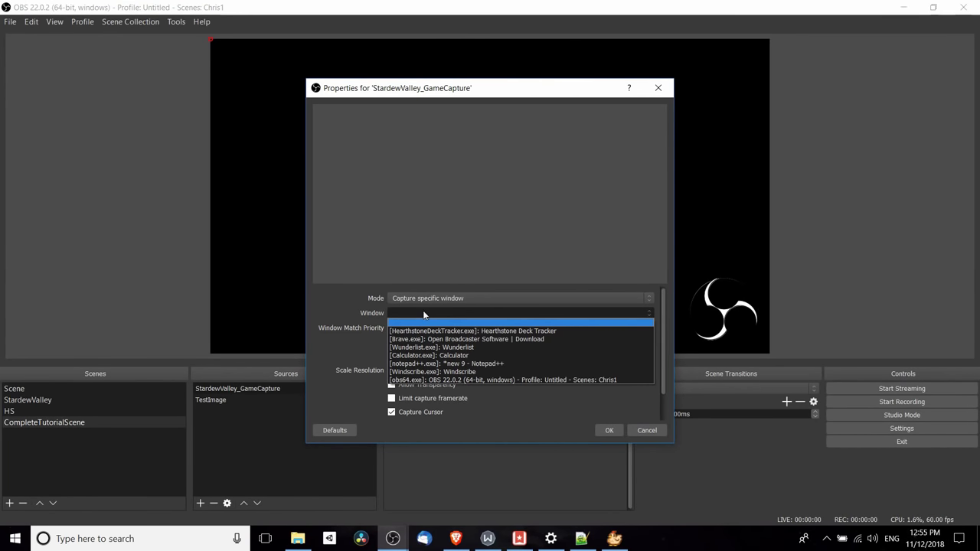
pyautogui.click(422, 310)
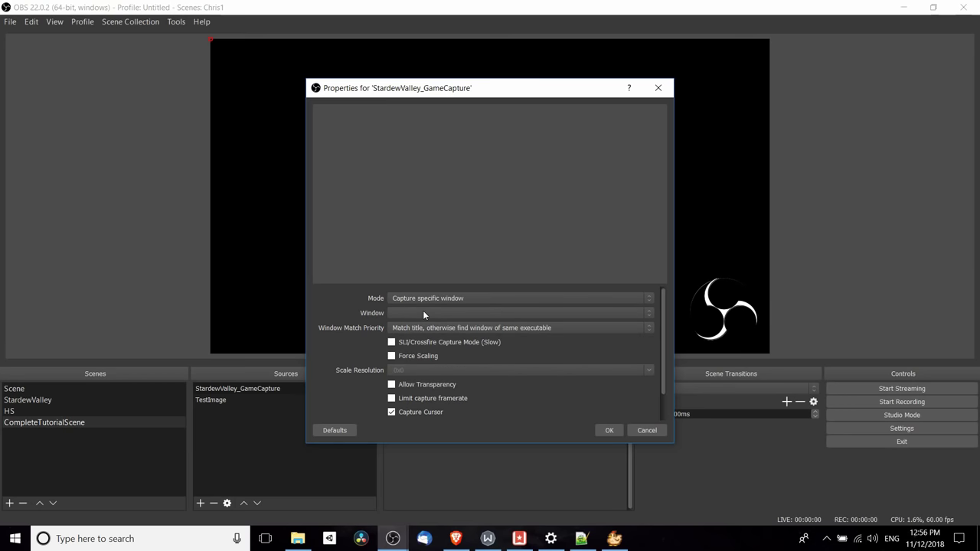
pyautogui.click(643, 429)
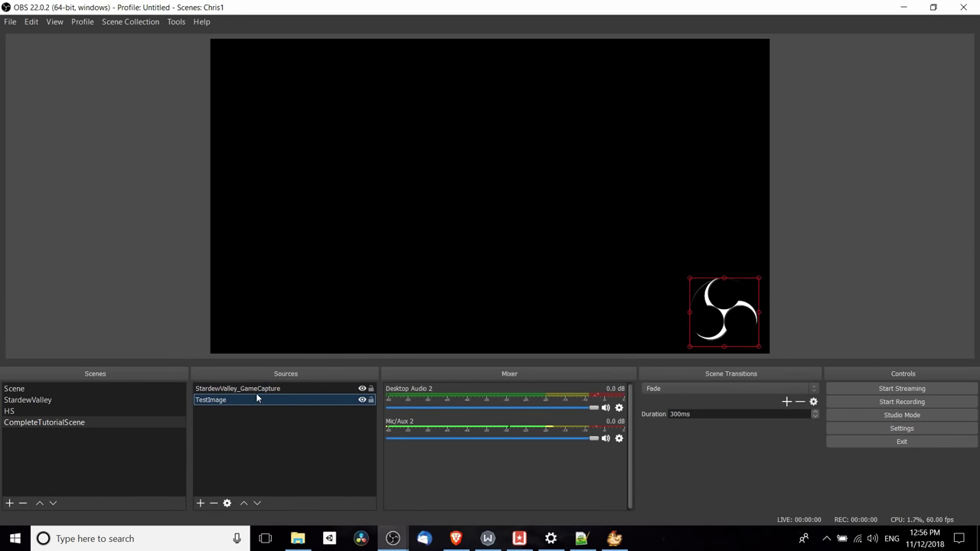
# Set the StardewValley_GameCapture source to Capture specific window with [Stardew Valley.exe]: Stardew Valley as the window.
pyautogui.doubleClick(255, 391)
pyautogui.click(416, 316)
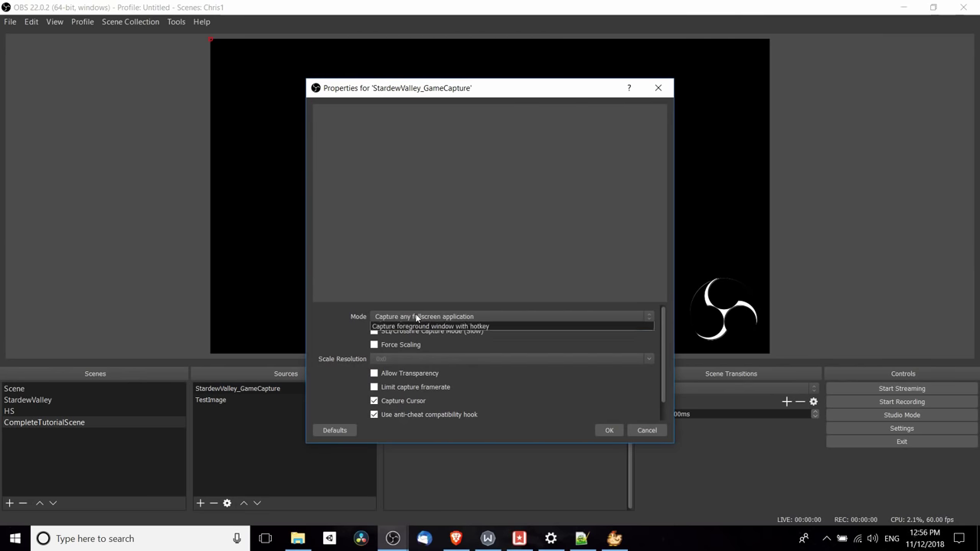
pyautogui.click(427, 334)
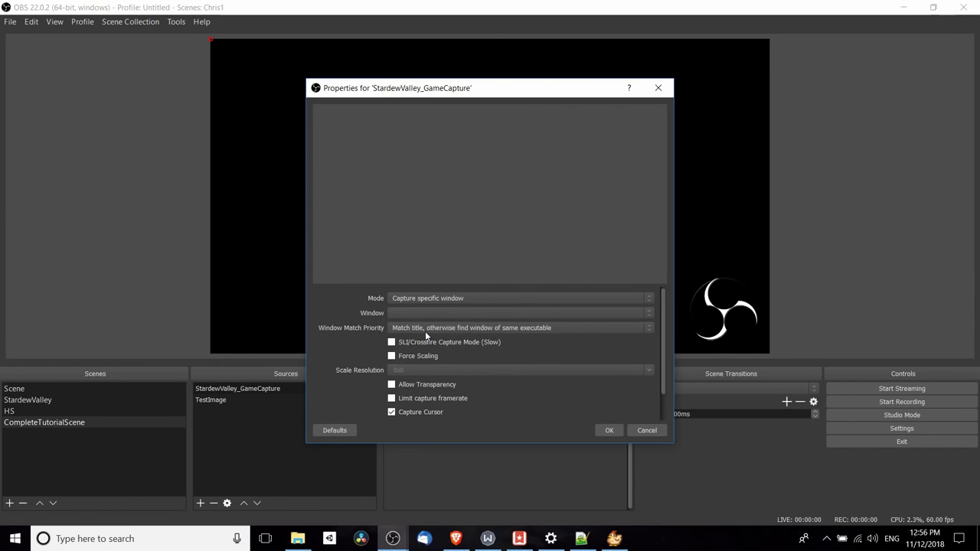
pyautogui.click(436, 316)
pyautogui.click(440, 331)
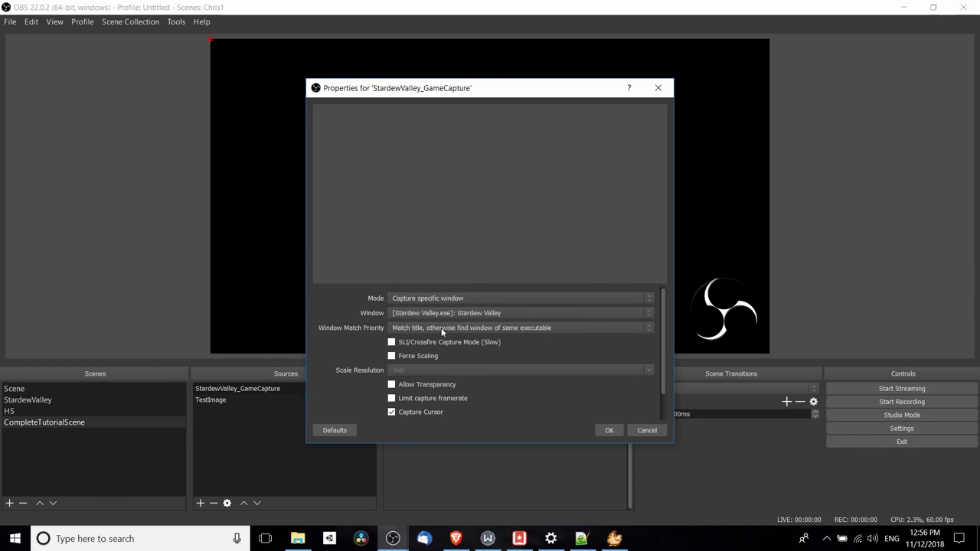
pyautogui.click(606, 431)
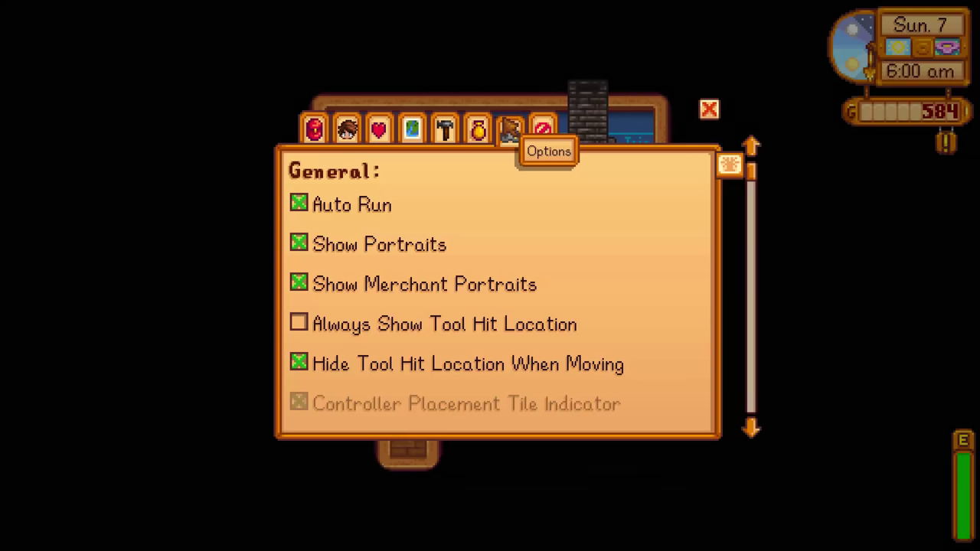
# Look through the Stardew Valley game options down to the sound volume settings.
pyautogui.scroll(-8, 490, 210)
pyautogui.scroll(-5, 501, 214)
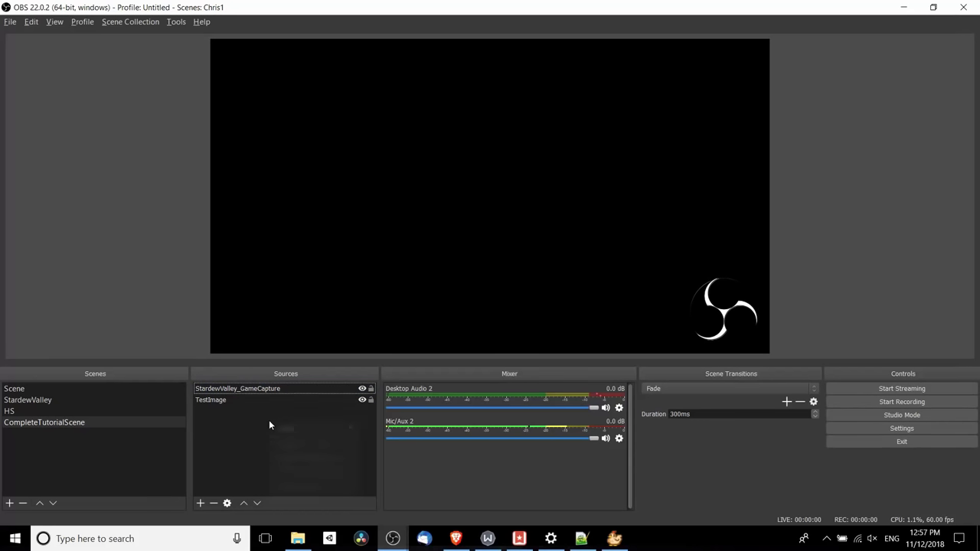
# Add a Window Capture source named StardewValley-WindowCapture that captures the [Stardew Valley.exe]: Stardew Valley window.
pyautogui.rightClick(269, 420)
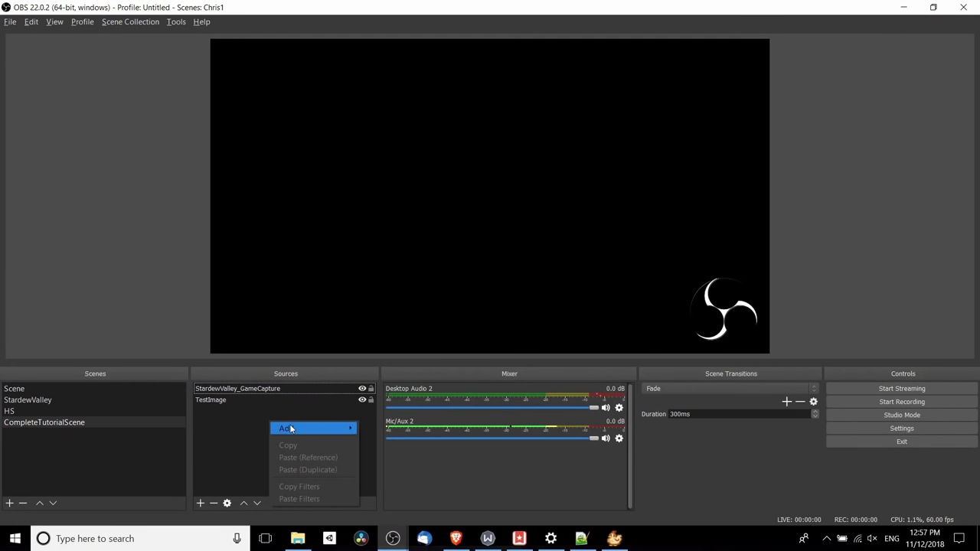
pyautogui.moveTo(304, 430)
pyautogui.click(384, 511)
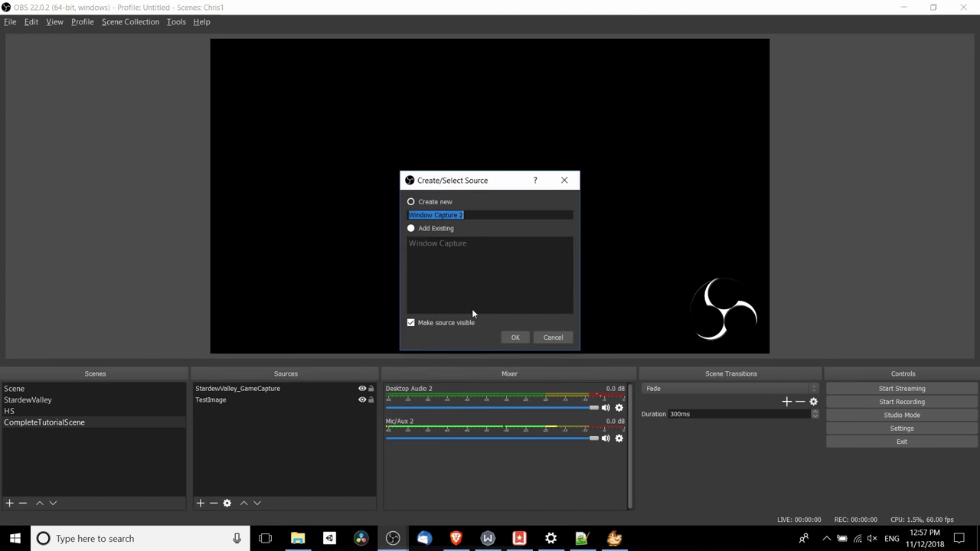
pyautogui.write('Stard')
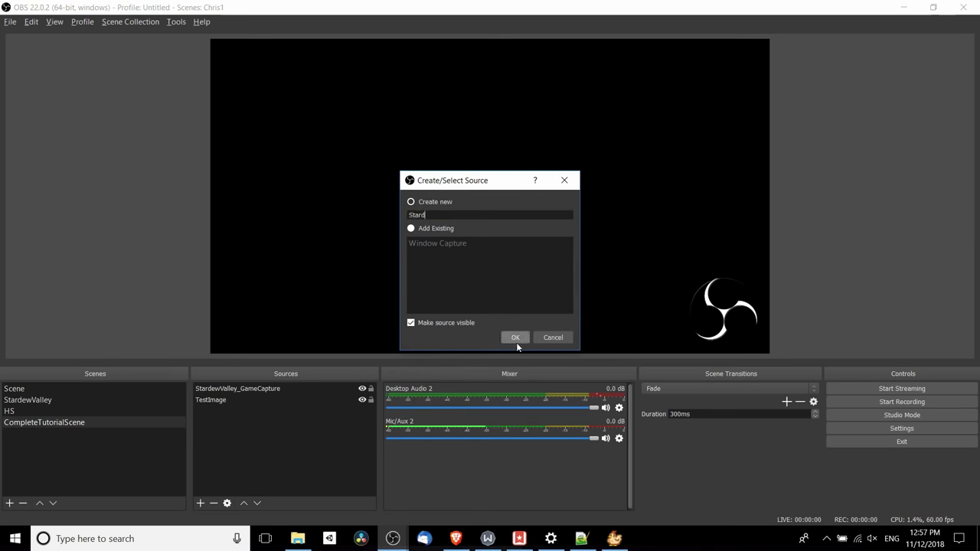
pyautogui.write('ewValley-WindowCaptur')
pyautogui.write('e')
pyautogui.click(516, 342)
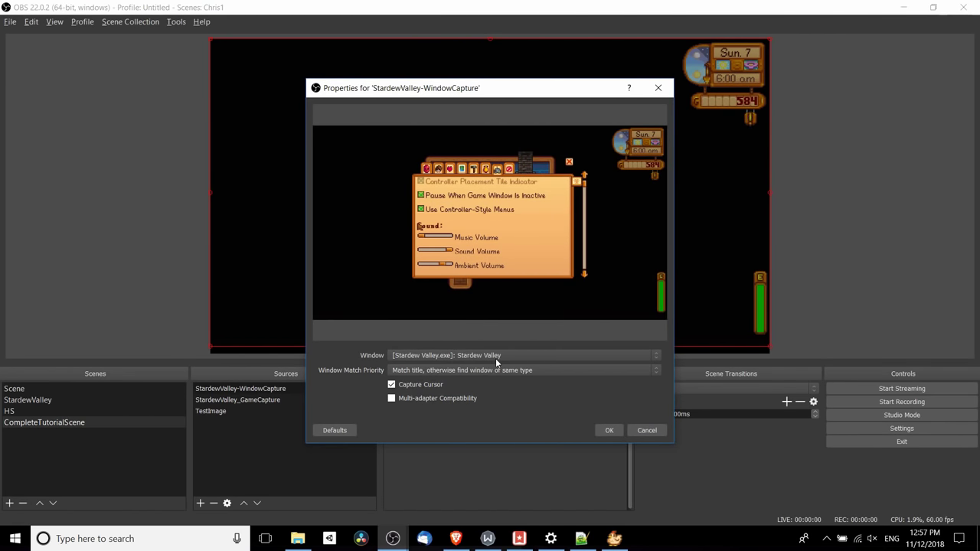
pyautogui.click(603, 432)
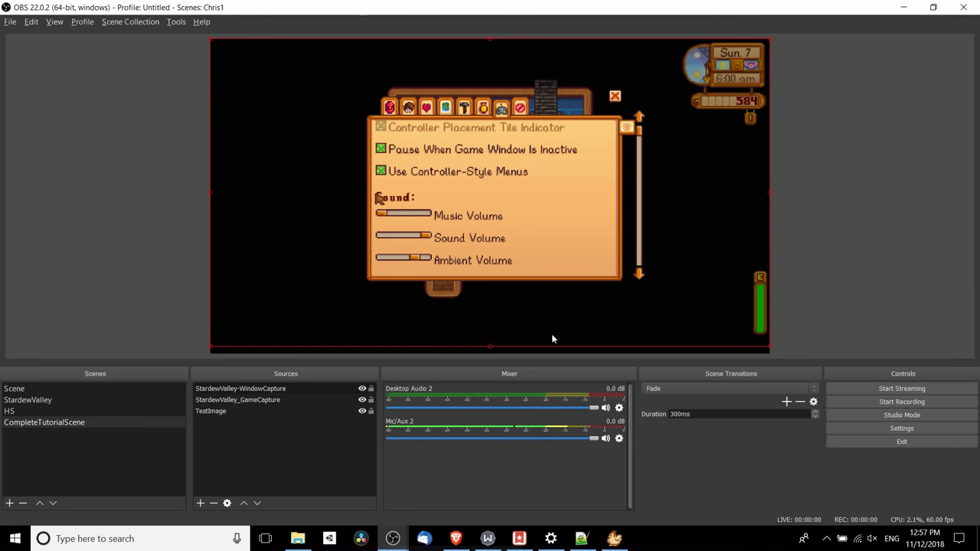
# Check the game window, then stretch the StardewValley-WindowCapture source down to the canvas's lower edge and deselect it.
pyautogui.hotkey('alt', 'Tab')
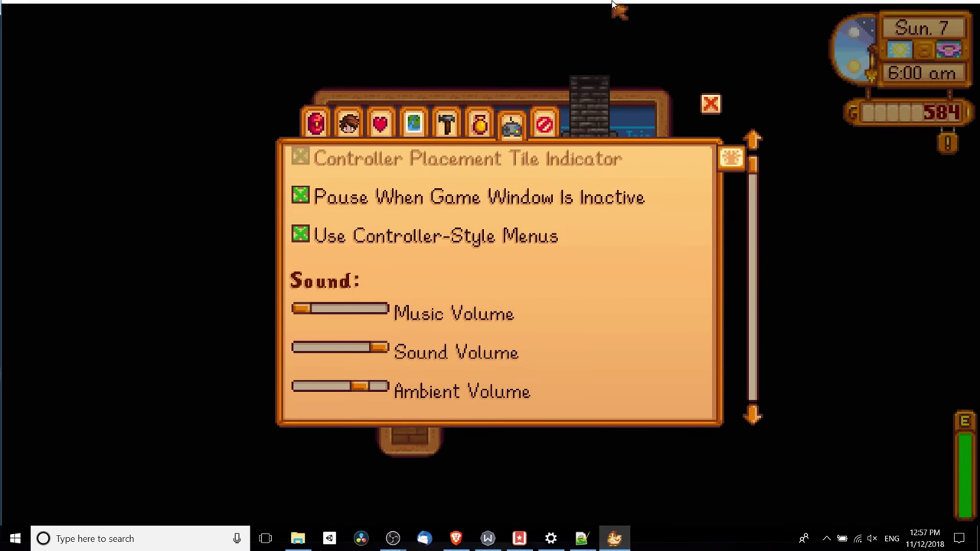
pyautogui.hotkey('alt', 'Tab')
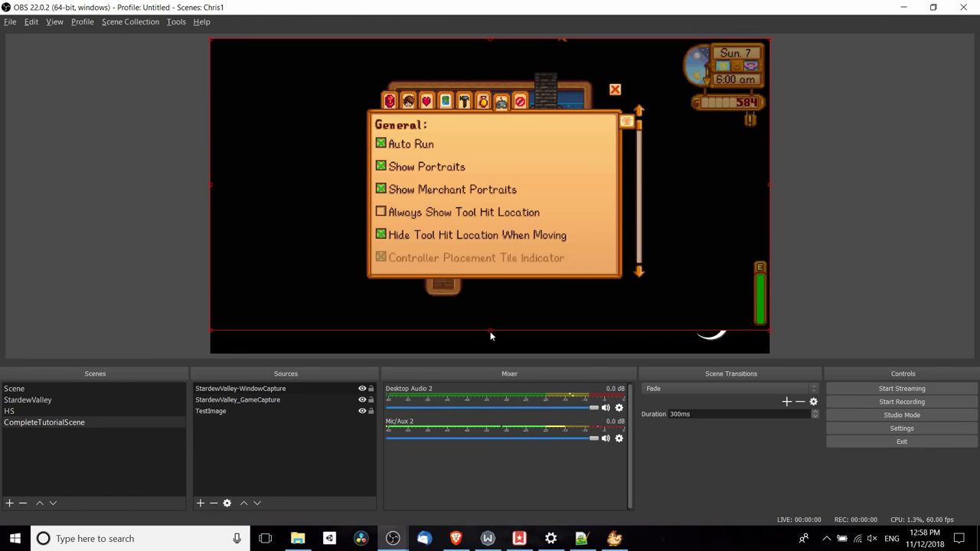
pyautogui.moveTo(491, 336); pyautogui.dragTo(491, 354)
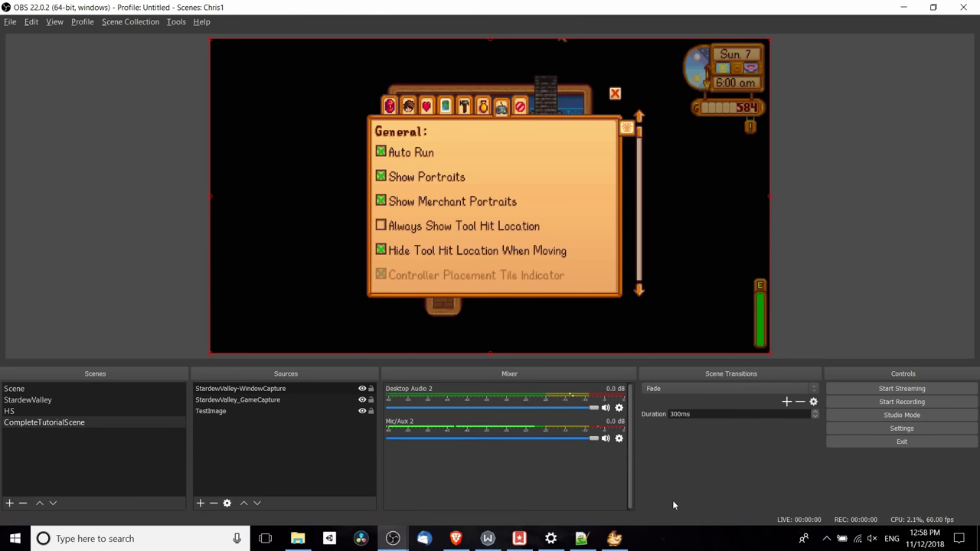
pyautogui.click(311, 459)
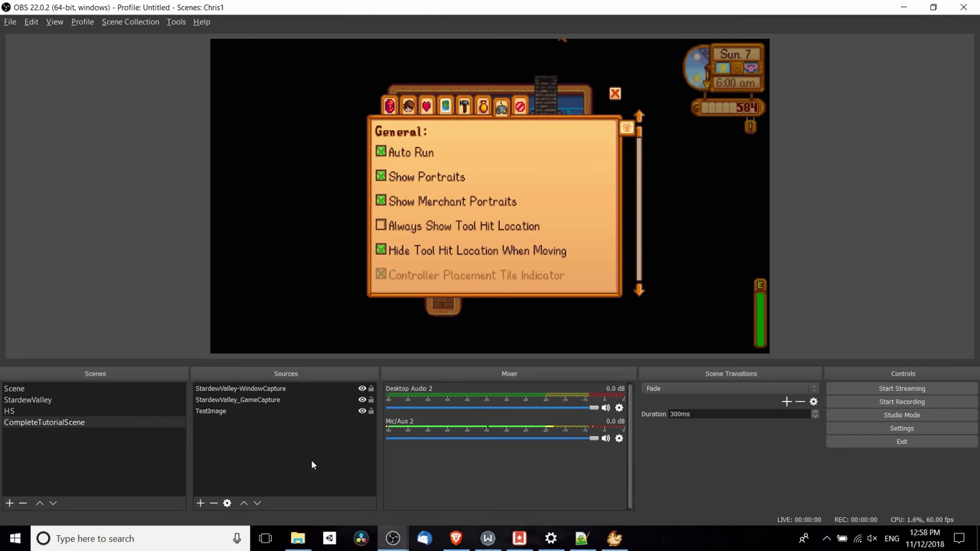
# View the StardewValley scene's display capture, and return to CompleteTutorialScene.
pyautogui.click(90, 399)
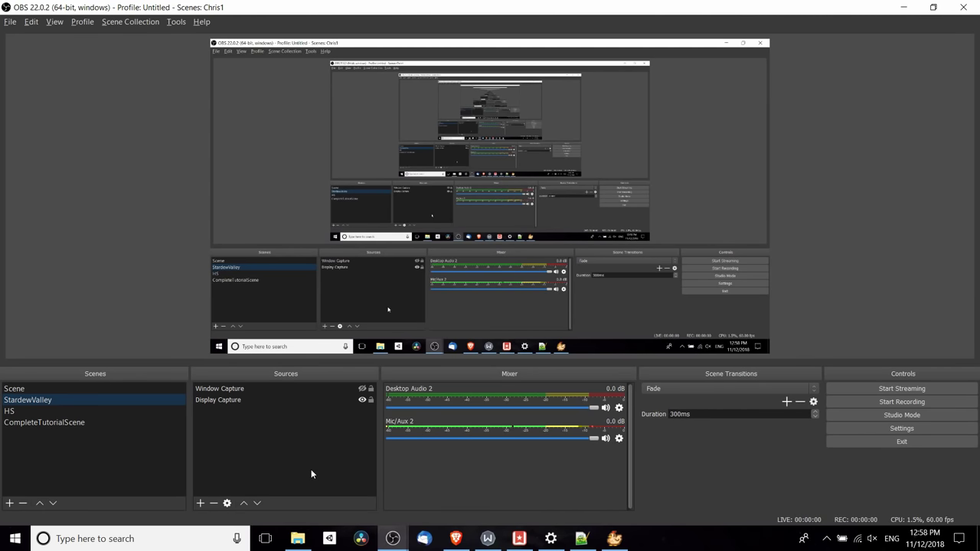
pyautogui.click(102, 423)
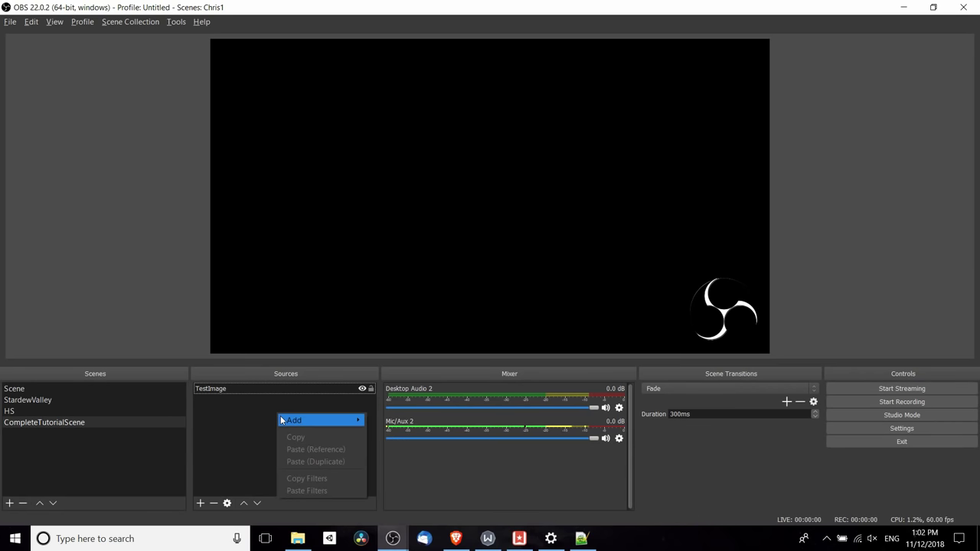
# Add a Video Capture Device source to CompleteTutorialScene under its default name.
pyautogui.moveTo(280, 416)
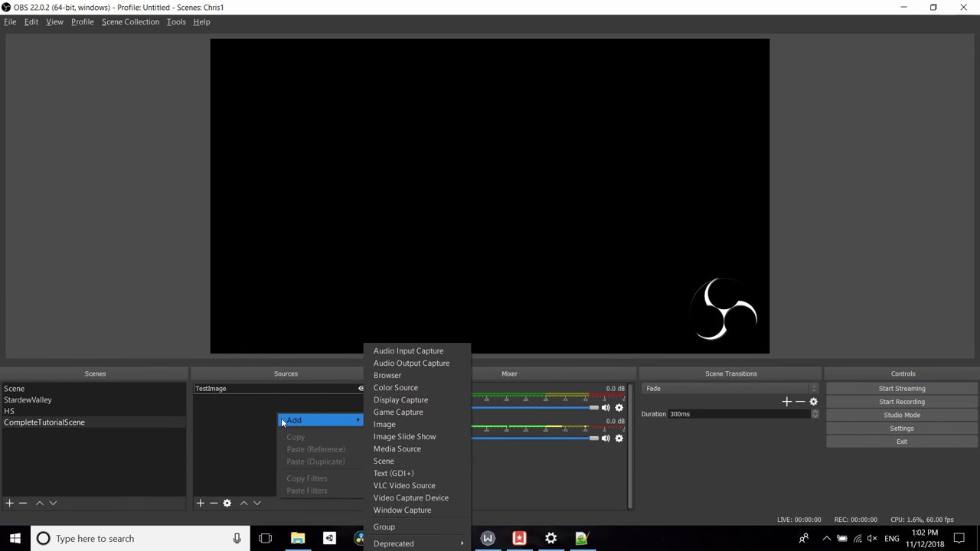
pyautogui.click(413, 498)
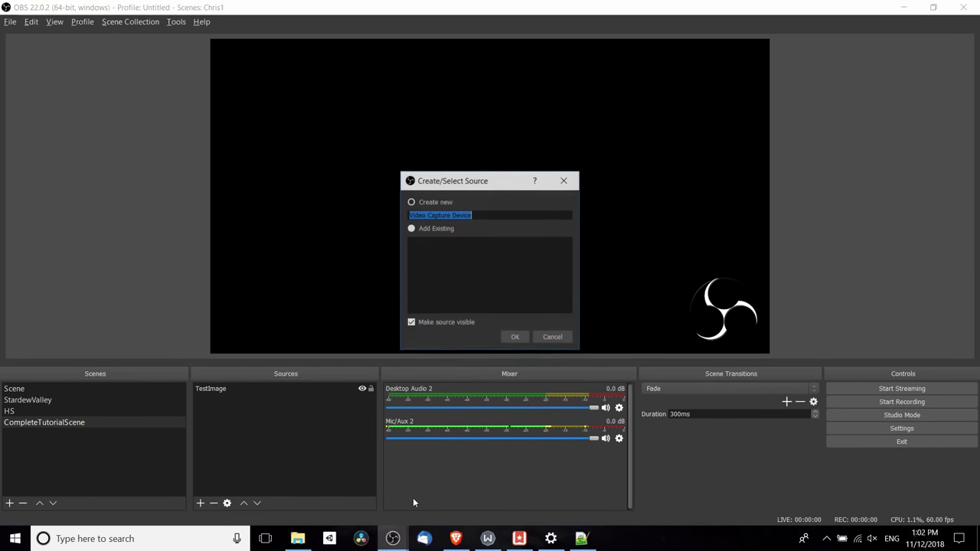
pyautogui.click(517, 338)
# Move the properties dialog off the webcam preview and choose USB2.0 HD UVC WebCam as the device.
pyautogui.moveTo(427, 92); pyautogui.dragTo(688, 126)
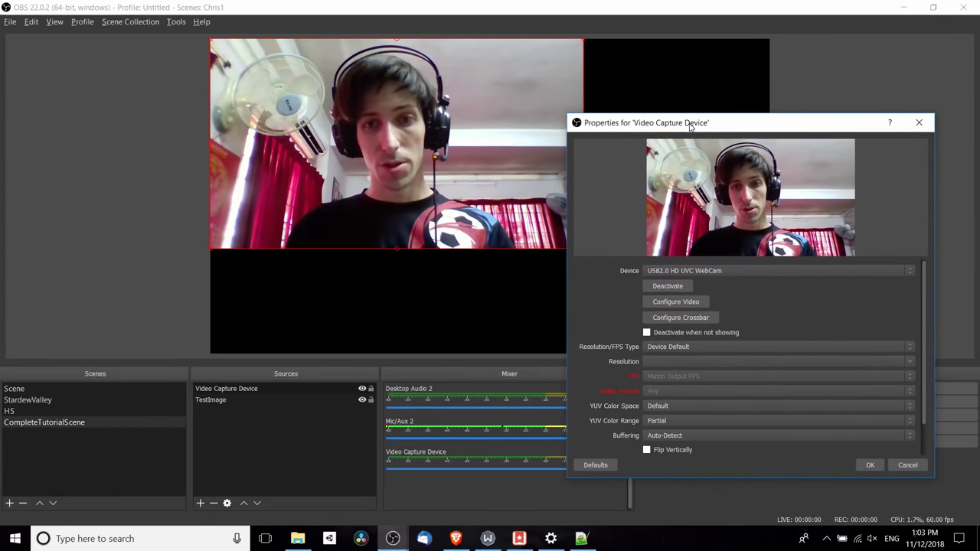
pyautogui.click(734, 272)
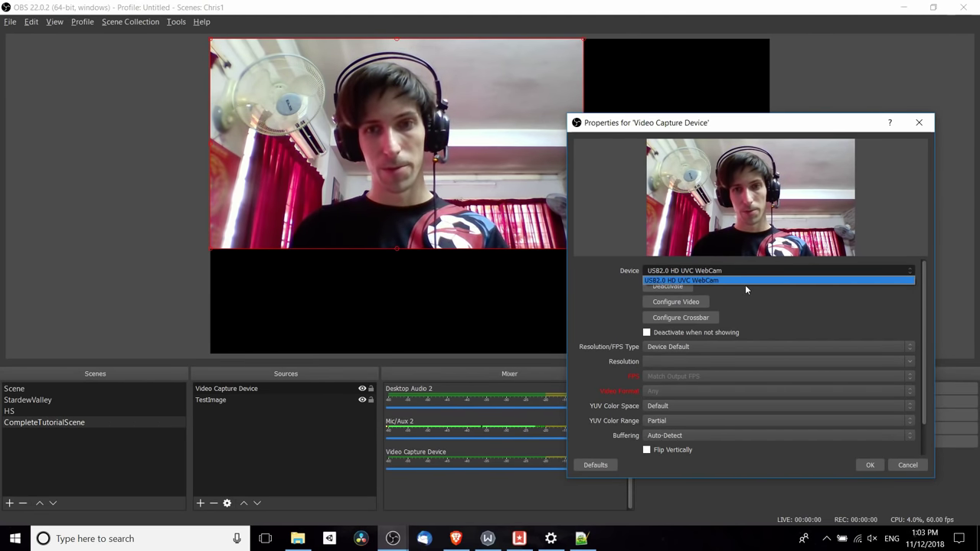
pyautogui.click(733, 281)
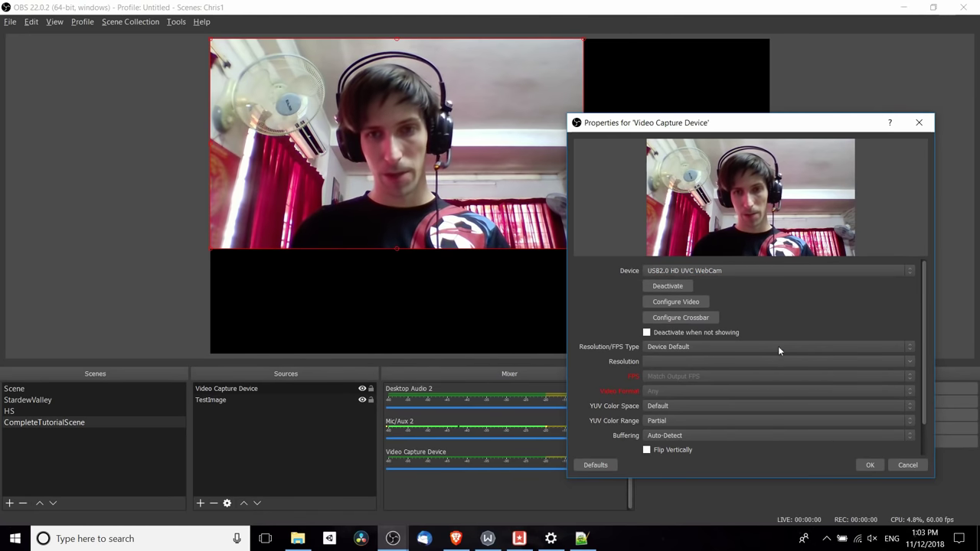
# Check the Resolution/FPS Type options of the video capture device.
pyautogui.click(675, 346)
pyautogui.click(602, 347)
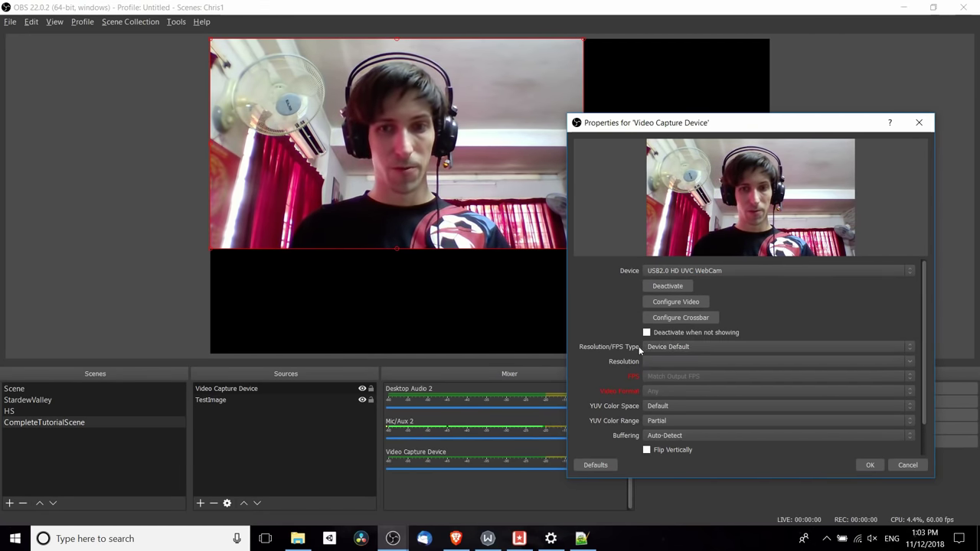
# Switch the webcam's Resolution/FPS Type to Custom and try a resolution of 640x480.
pyautogui.click(702, 349)
pyautogui.click(696, 364)
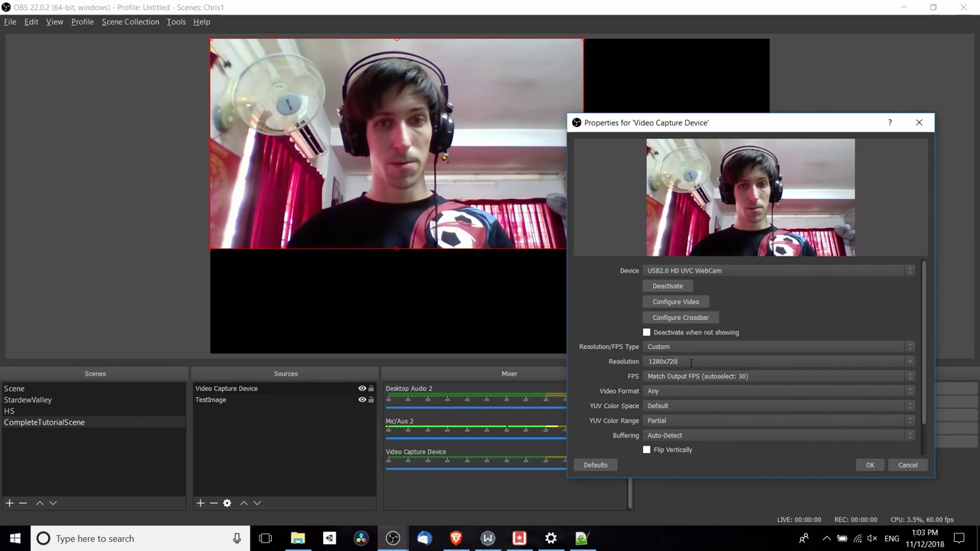
pyautogui.doubleClick(690, 363)
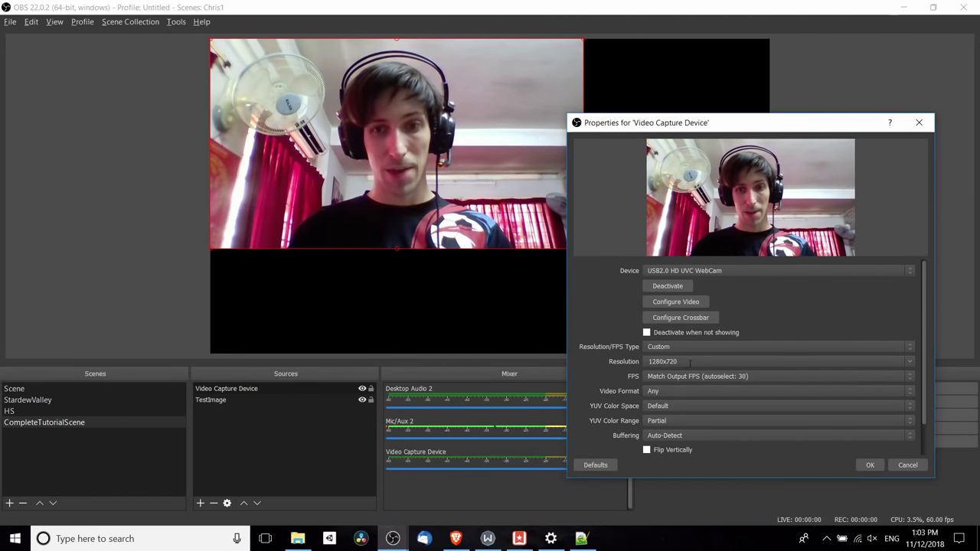
pyautogui.moveTo(690, 363); pyautogui.dragTo(629, 367)
pyautogui.write('640x480')
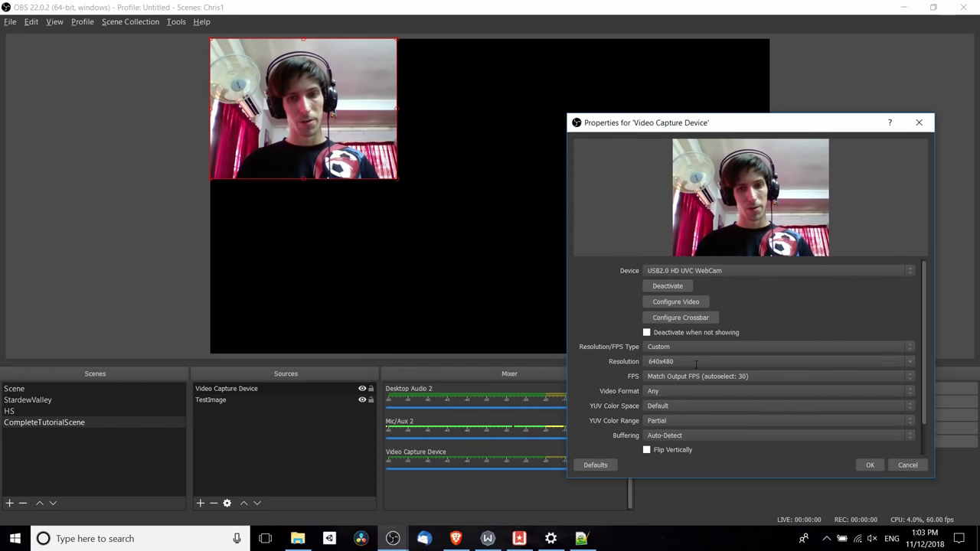
# Set the webcam's resolution to 1280x720 and accept the Video Capture Device properties.
pyautogui.doubleClick(677, 367)
pyautogui.write('1280x720')
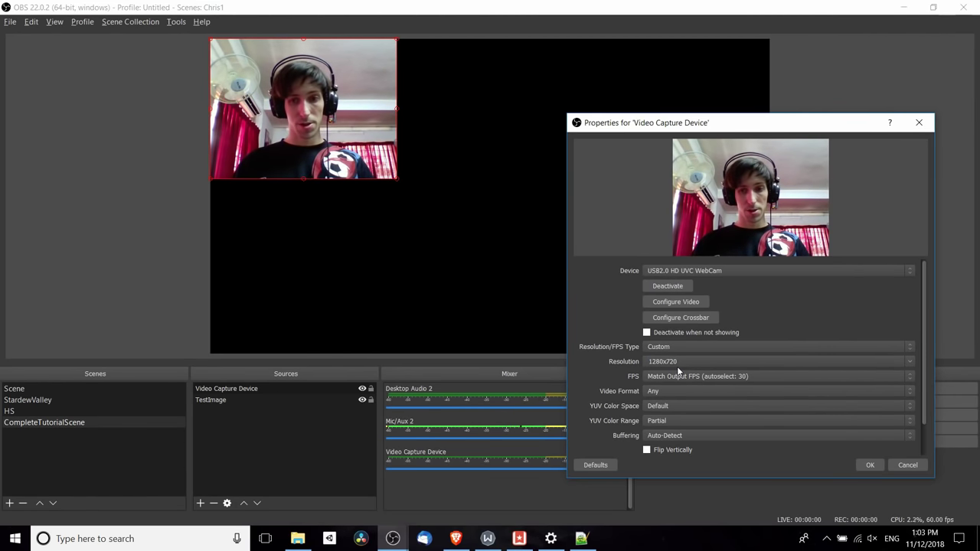
pyautogui.moveTo(669, 125); pyautogui.dragTo(708, 95)
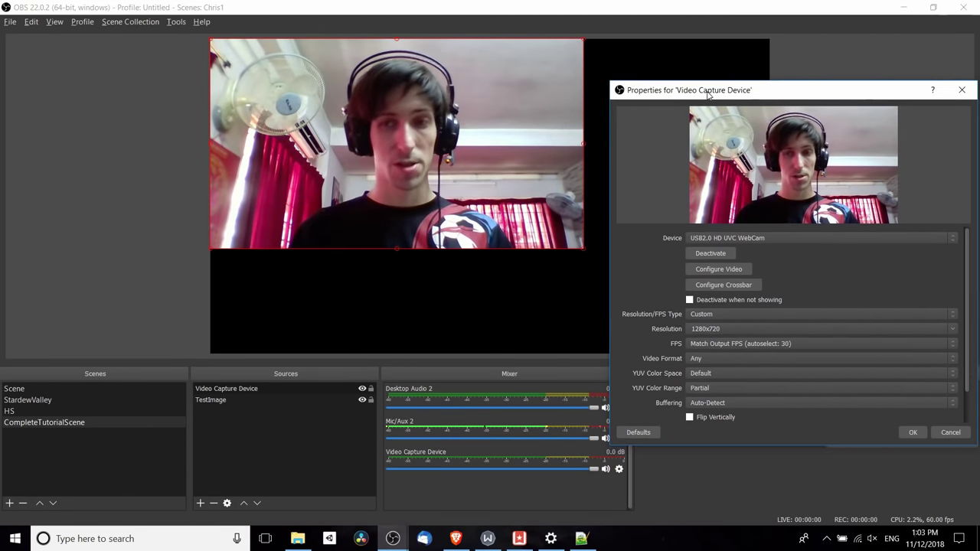
pyautogui.click(912, 431)
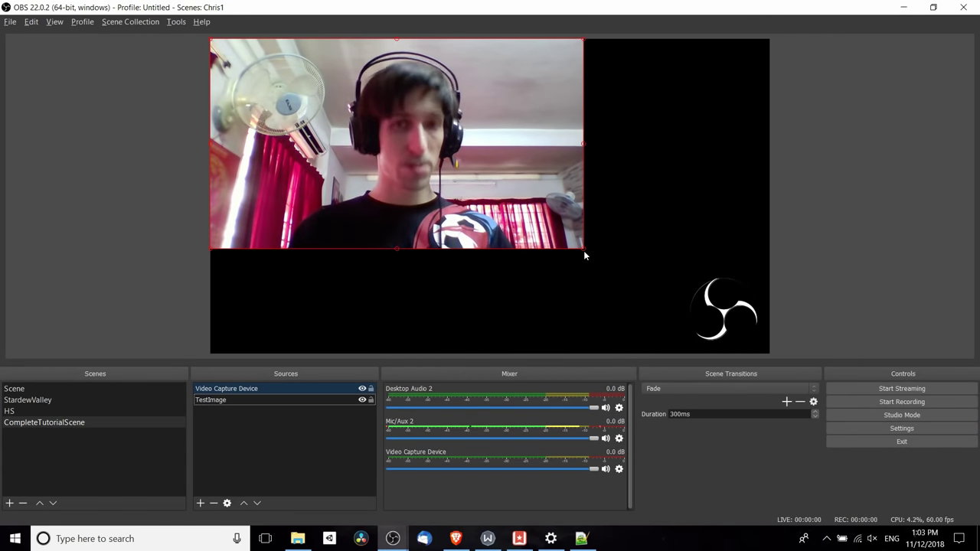
# Shrink the webcam image to a bit over a quarter of the canvas width and place it in the canvas's lower-left corner.
pyautogui.click(584, 250)
pyautogui.moveTo(585, 250); pyautogui.dragTo(307, 327)
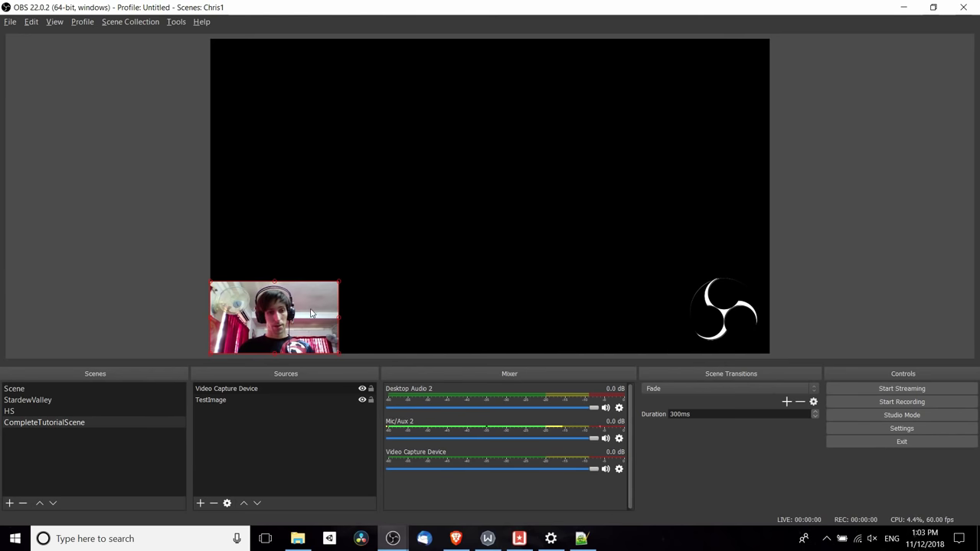
pyautogui.moveTo(339, 282); pyautogui.dragTo(367, 265)
pyautogui.click(386, 269)
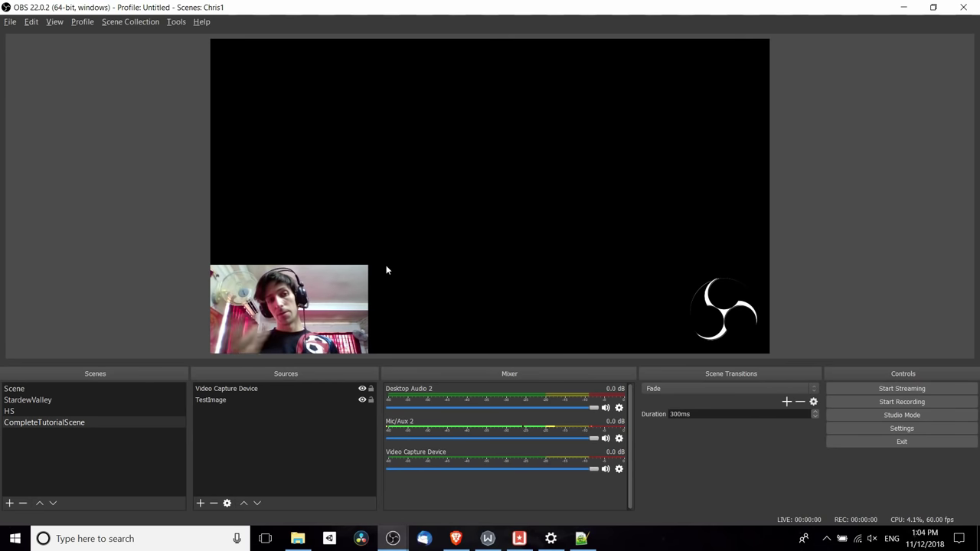
# Open the filters of the Video Capture Device source and add a Chroma Key effect filter under its default name.
pyautogui.rightClick(259, 389)
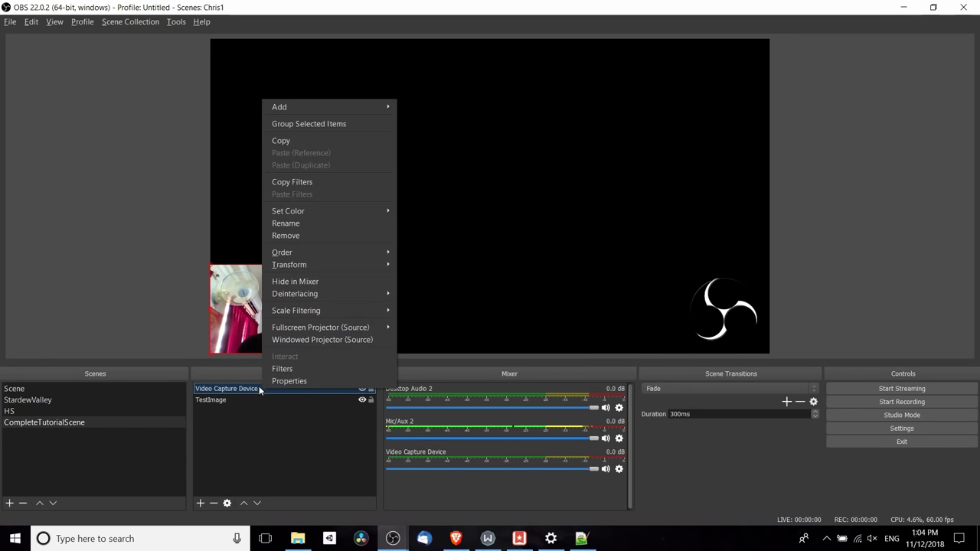
pyautogui.click(275, 369)
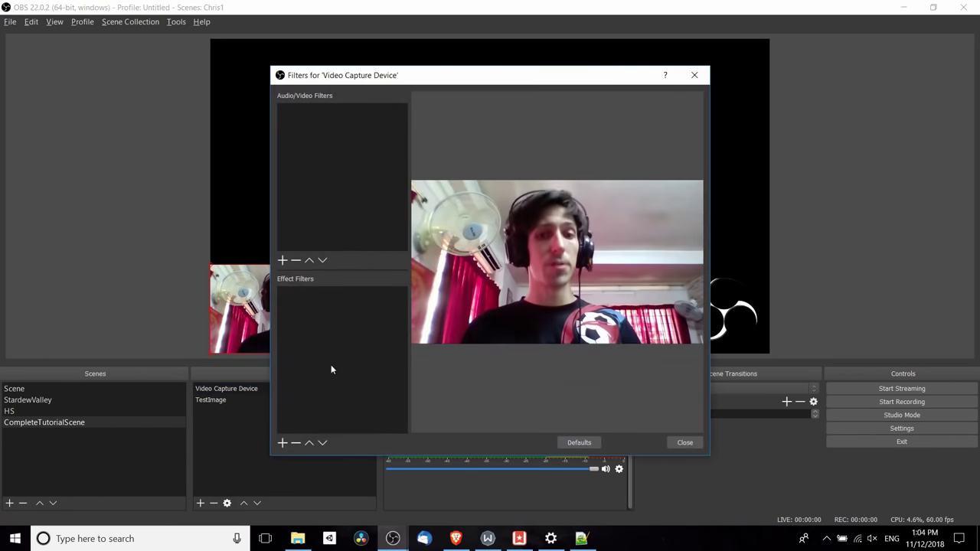
pyautogui.moveTo(377, 79); pyautogui.dragTo(491, 67)
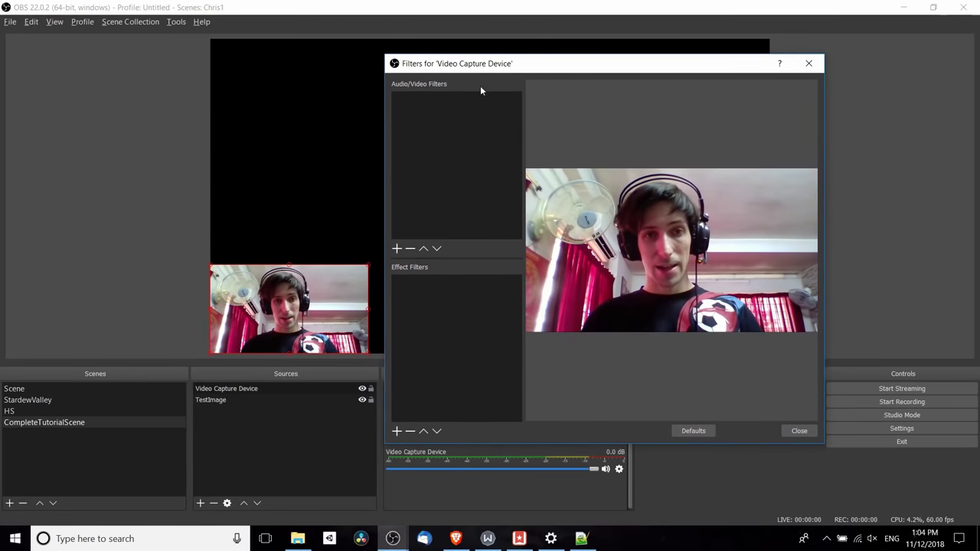
pyautogui.click(396, 432)
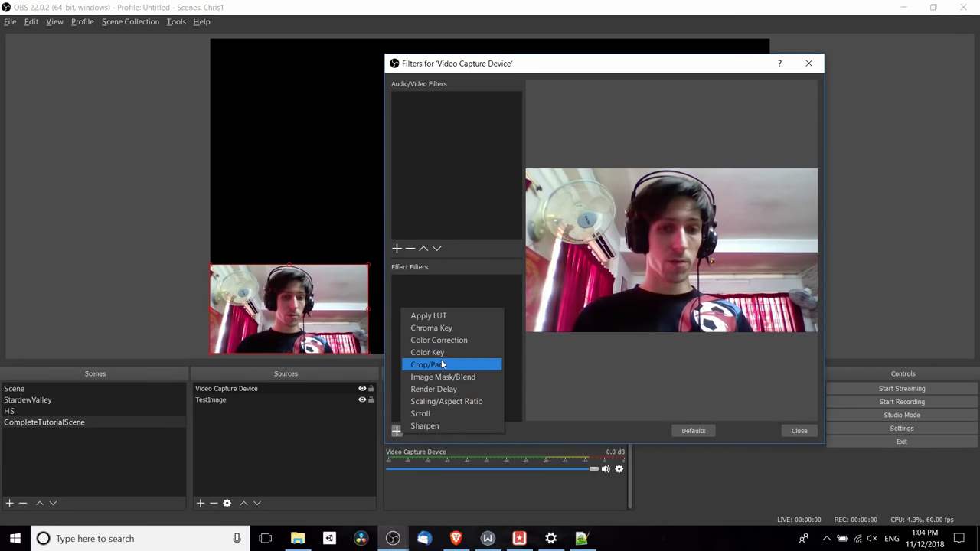
pyautogui.click(461, 331)
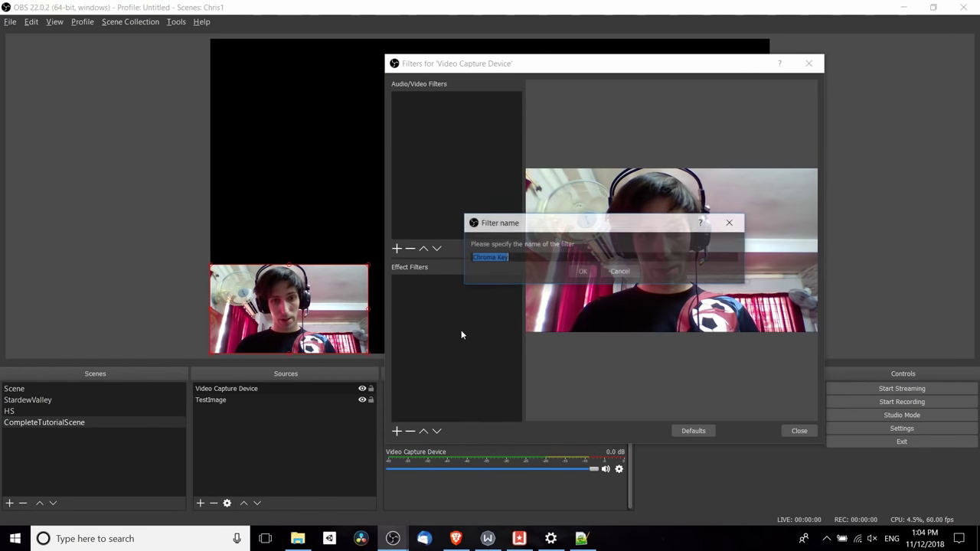
pyautogui.click(586, 271)
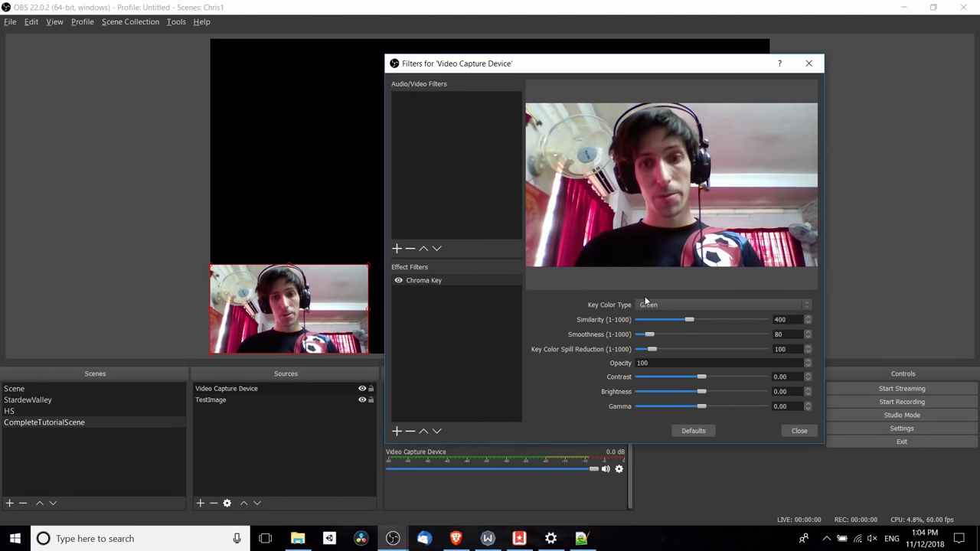
# Set the Chroma Key's Key Color Type to Custom and pick #b0a4a7 from the background in the webcam preview as the key color.
pyautogui.click(651, 303)
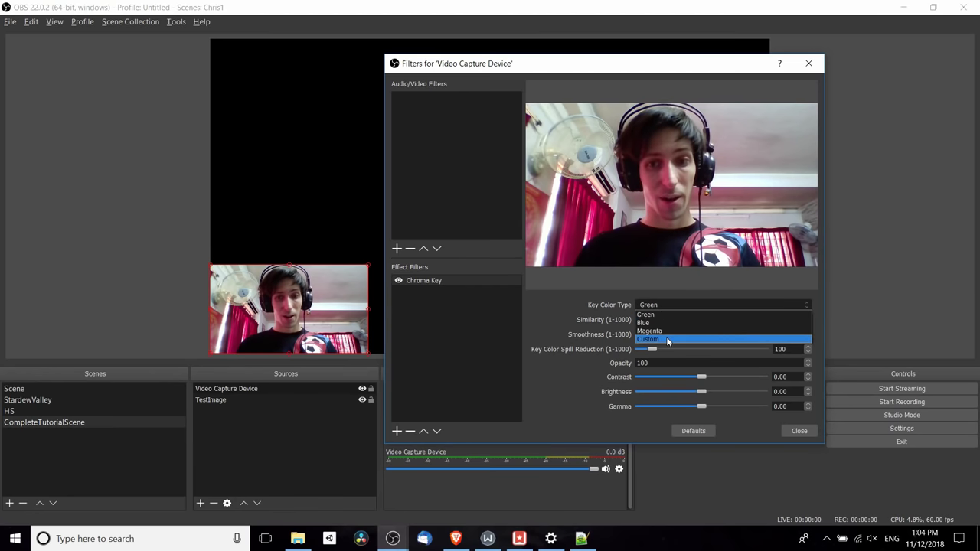
pyautogui.click(669, 339)
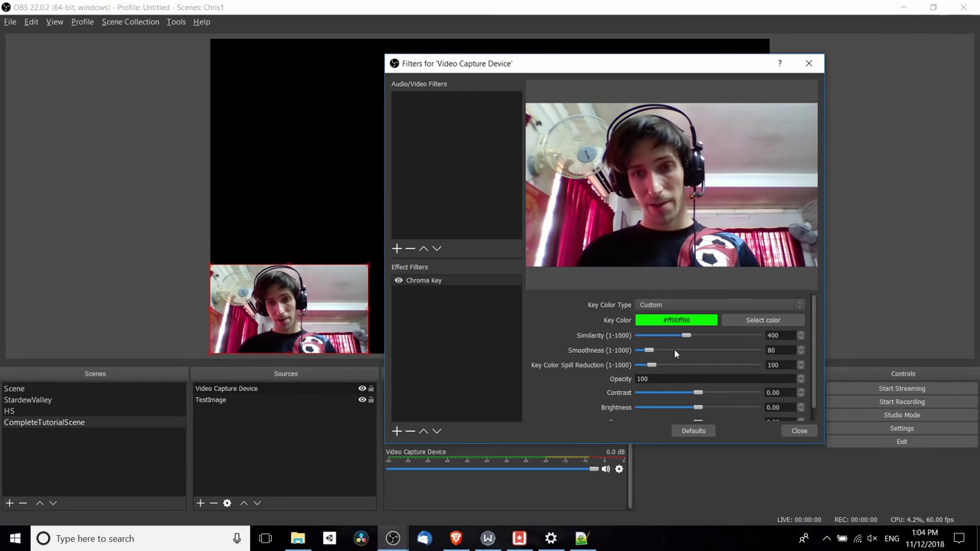
pyautogui.click(750, 325)
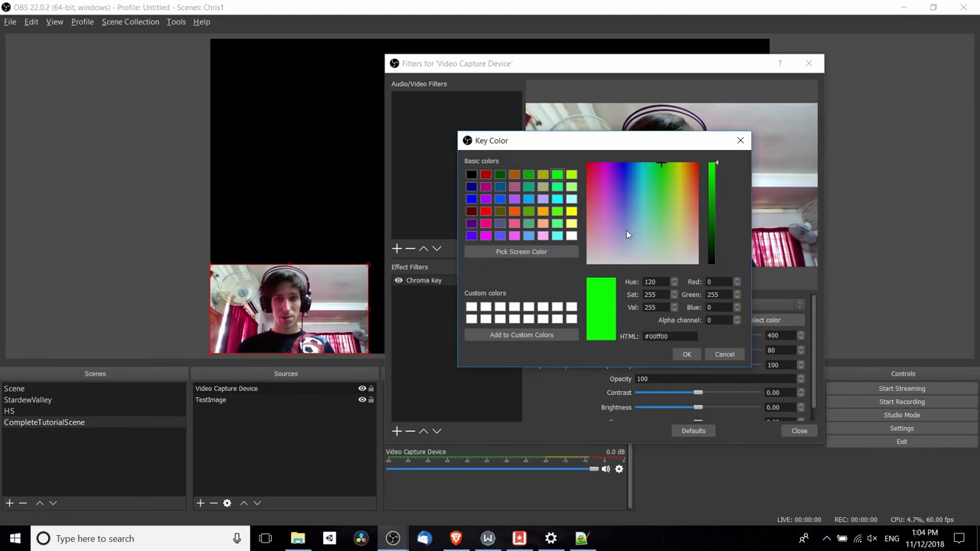
pyautogui.moveTo(622, 146); pyautogui.dragTo(305, 162)
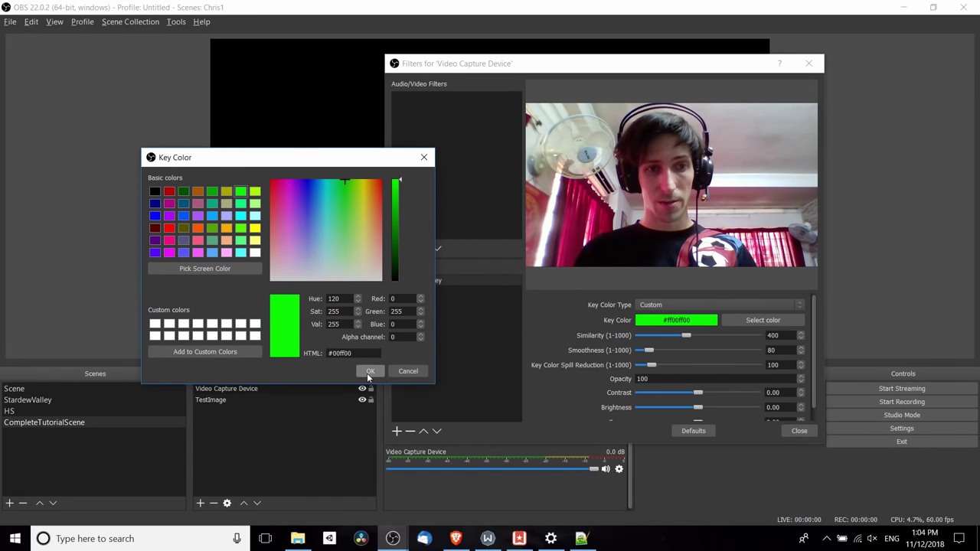
pyautogui.click(232, 271)
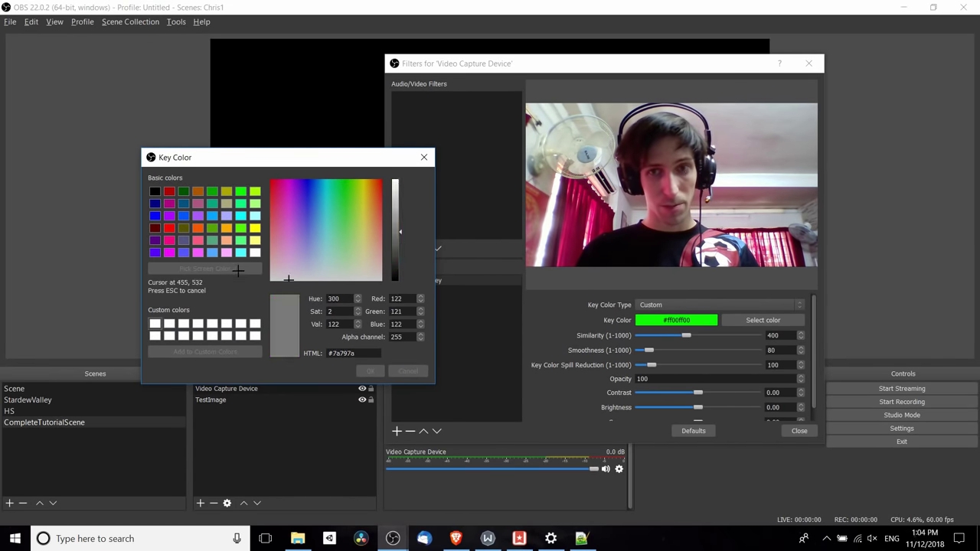
pyautogui.click(743, 141)
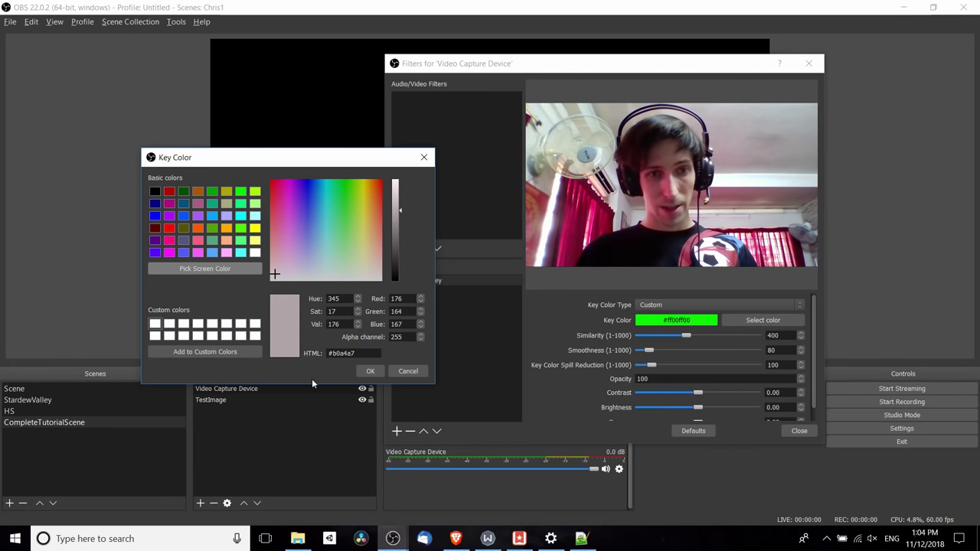
pyautogui.click(370, 372)
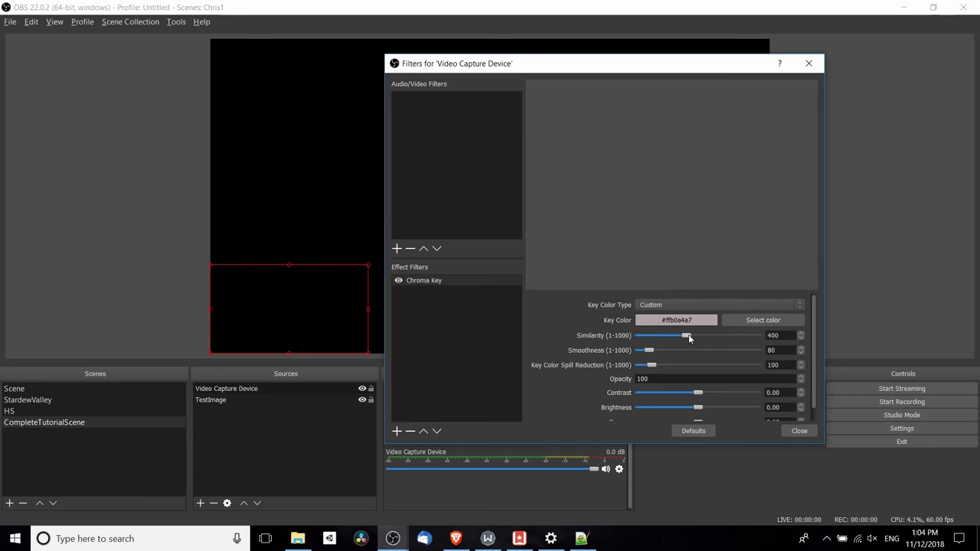
# Lower the Chroma Key's Similarity and Key Color Spill Reduction to 1, and remove the filter from the webcam source.
pyautogui.moveTo(674, 338); pyautogui.dragTo(639, 339)
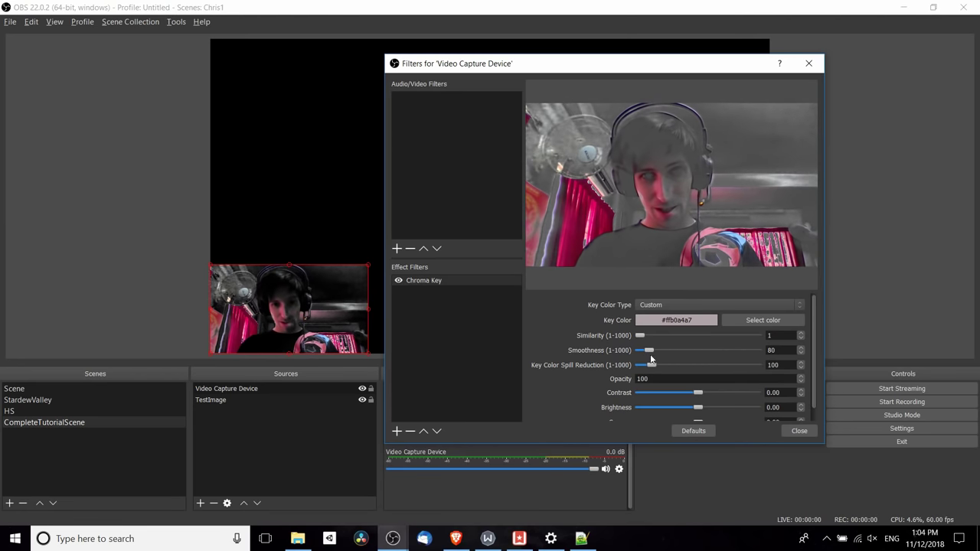
pyautogui.moveTo(652, 366); pyautogui.dragTo(648, 367)
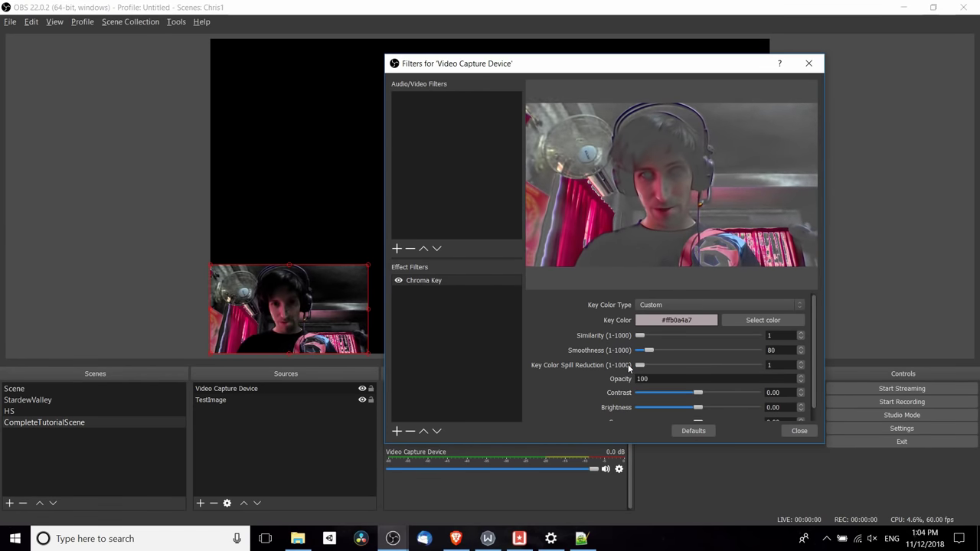
pyautogui.scroll(-1, 616, 369)
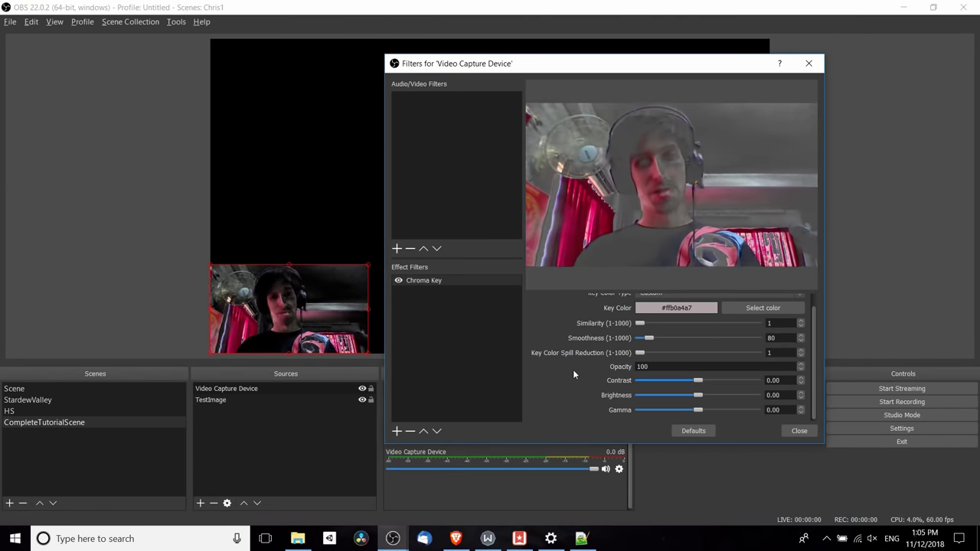
pyautogui.scroll(1, 573, 369)
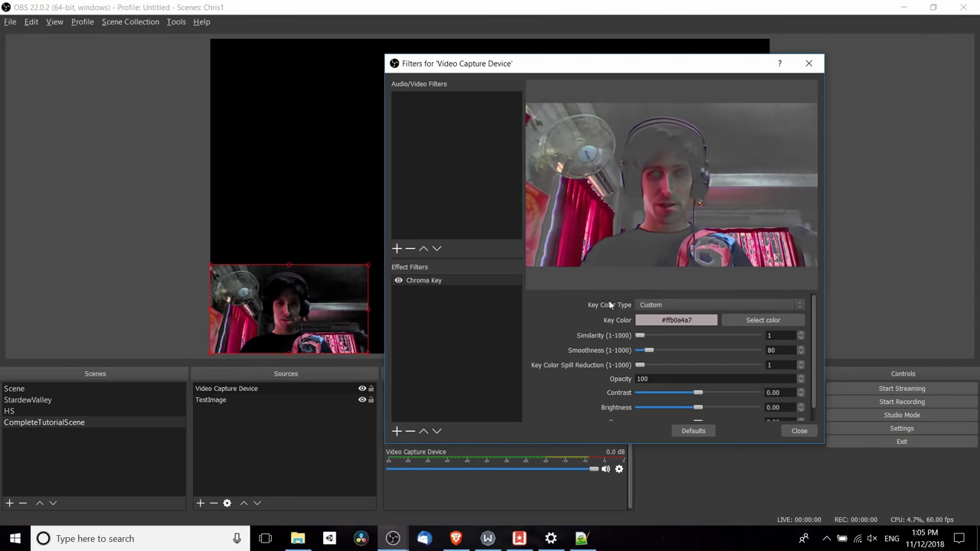
pyautogui.click(411, 432)
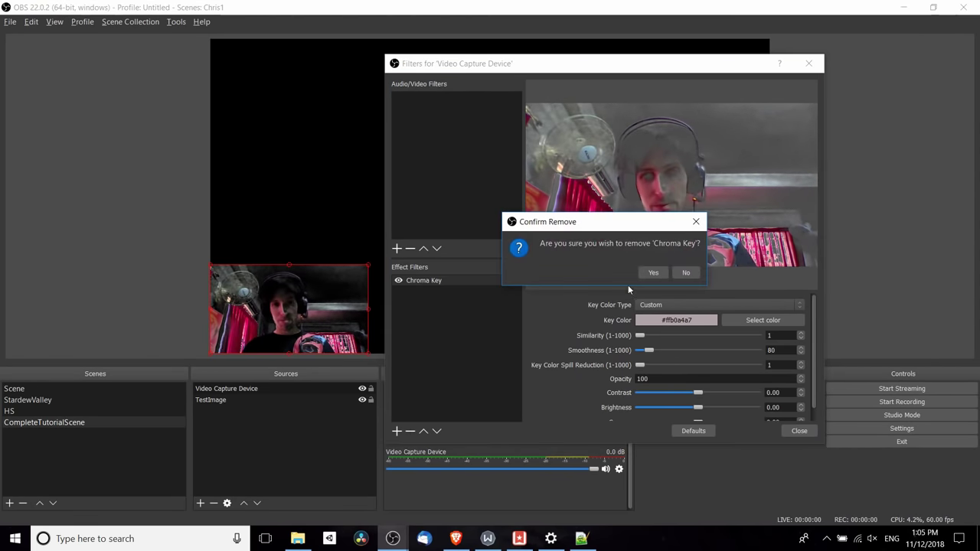
pyautogui.click(652, 271)
# Look through the effect filters and audio/video filters that can be added to the Video Capture Device.
pyautogui.rightClick(439, 305)
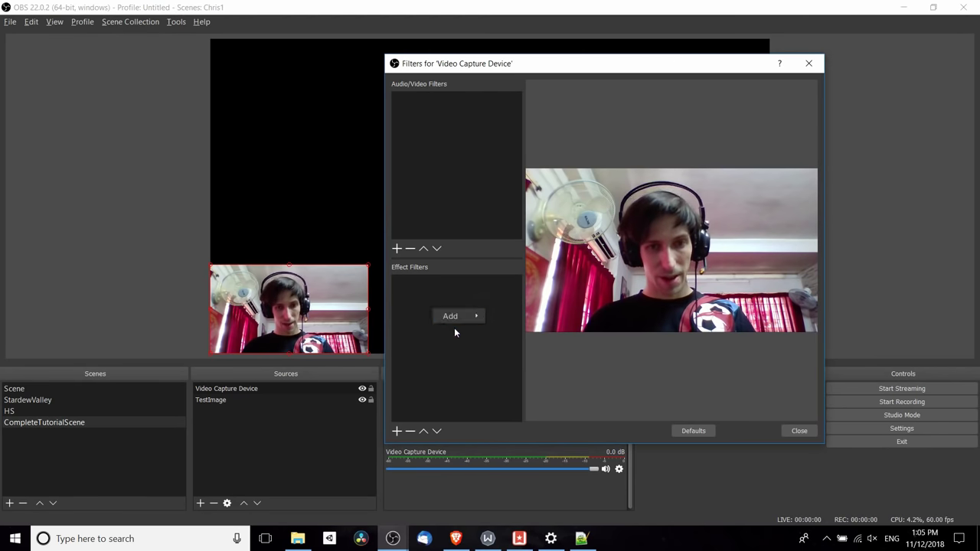
pyautogui.moveTo(463, 310)
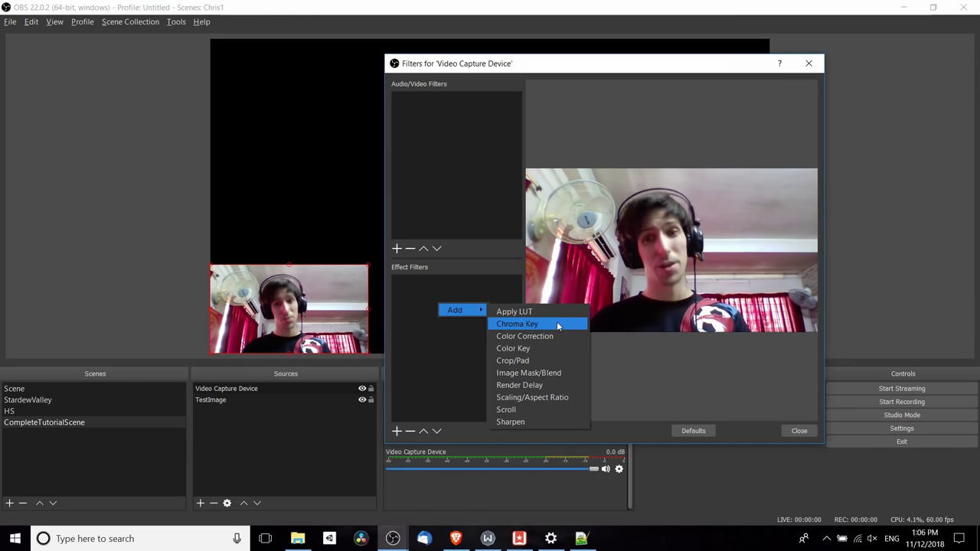
pyautogui.click(431, 147)
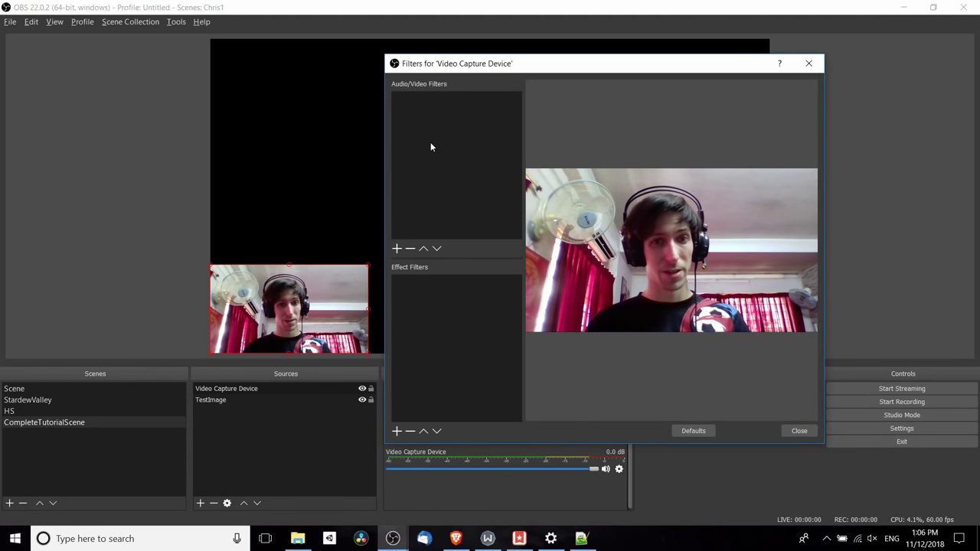
pyautogui.rightClick(446, 131)
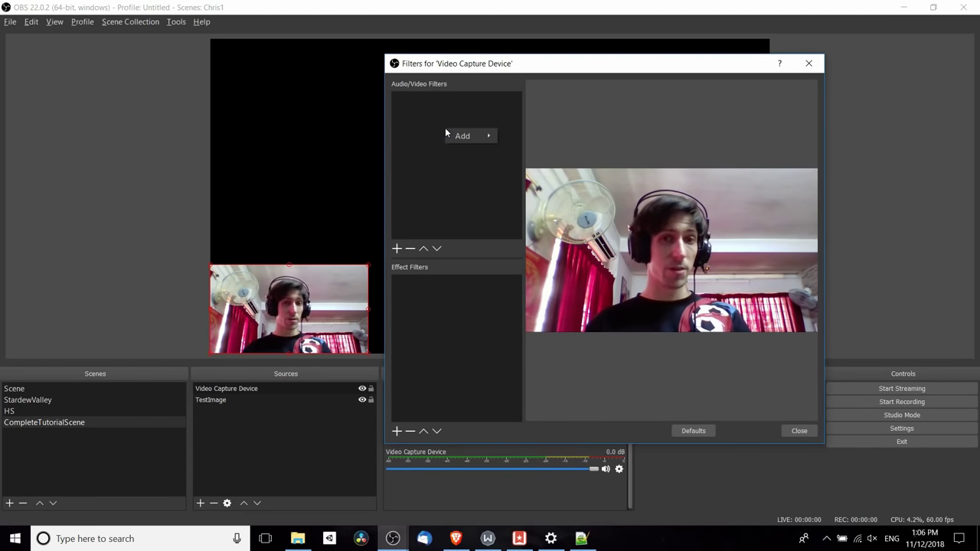
pyautogui.moveTo(467, 138)
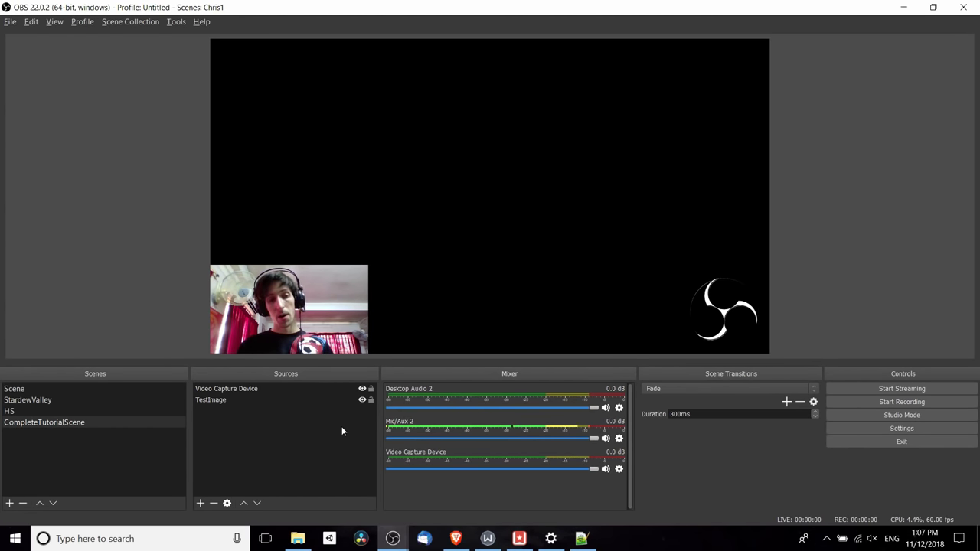
# Hide the Video Capture Device source in CompleteTutorialScene and lock it.
pyautogui.click(357, 389)
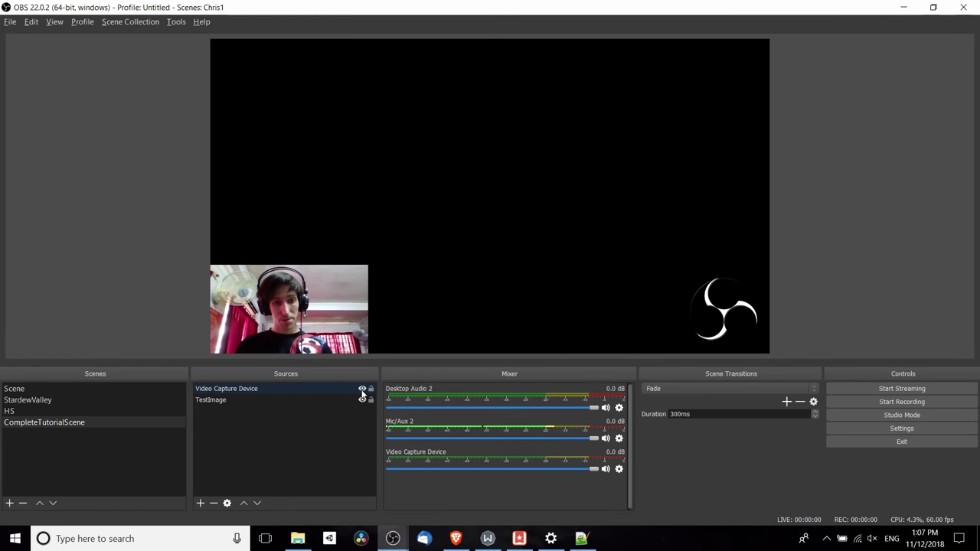
pyautogui.click(363, 390)
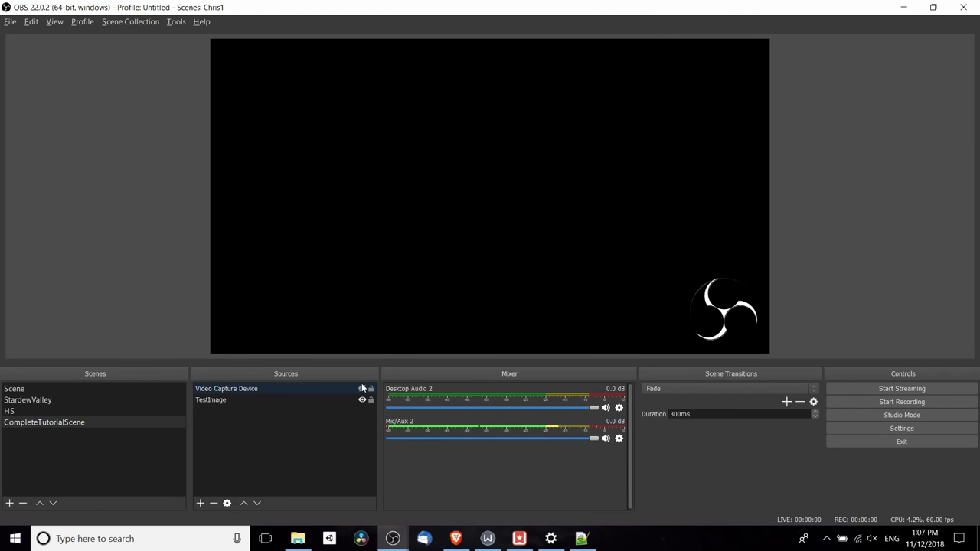
pyautogui.click(371, 389)
# Open the filters of the Mic/Aux 2 audio channel and look at the option for adding another audio filter.
pyautogui.click(619, 438)
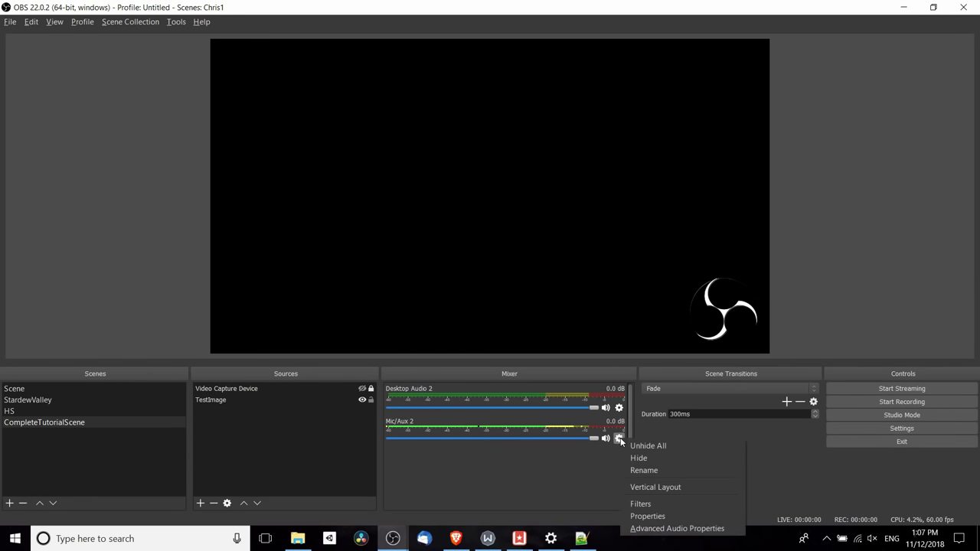
pyautogui.click(616, 458)
pyautogui.click(619, 438)
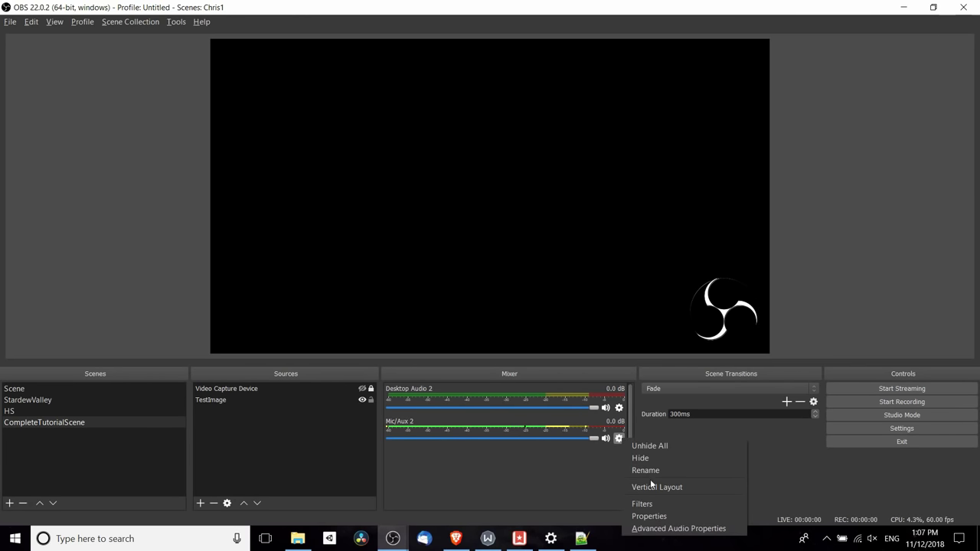
pyautogui.click(660, 502)
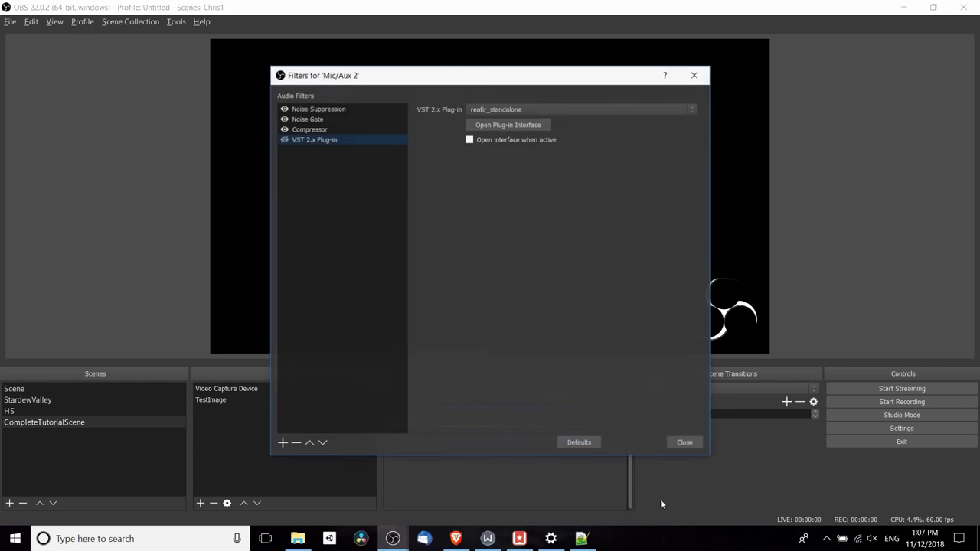
pyautogui.moveTo(628, 92); pyautogui.dragTo(579, 79)
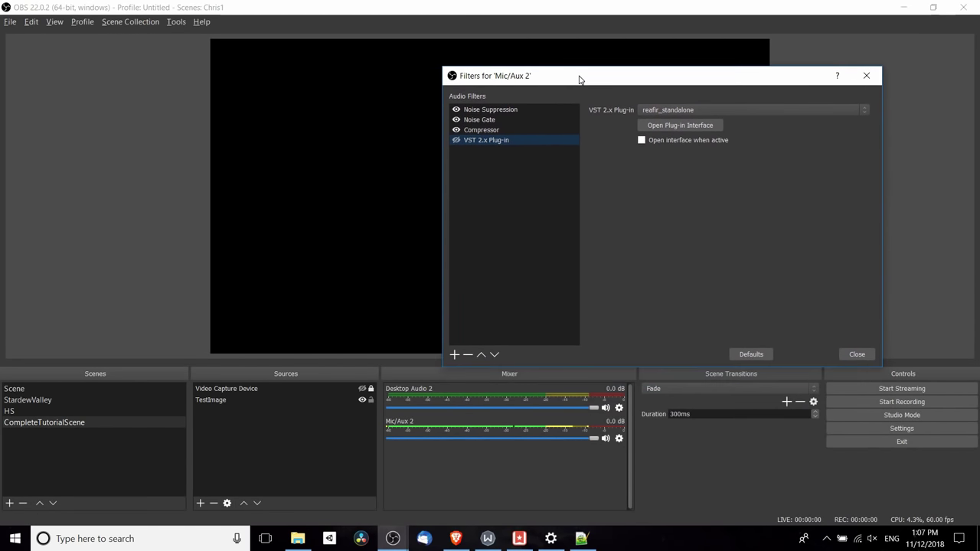
pyautogui.rightClick(507, 214)
pyautogui.moveTo(518, 218)
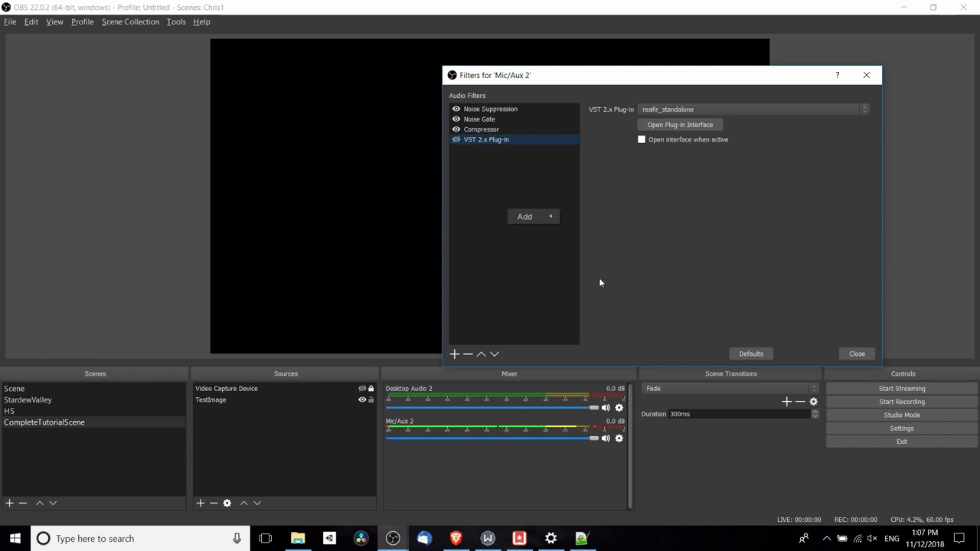
pyautogui.click(512, 177)
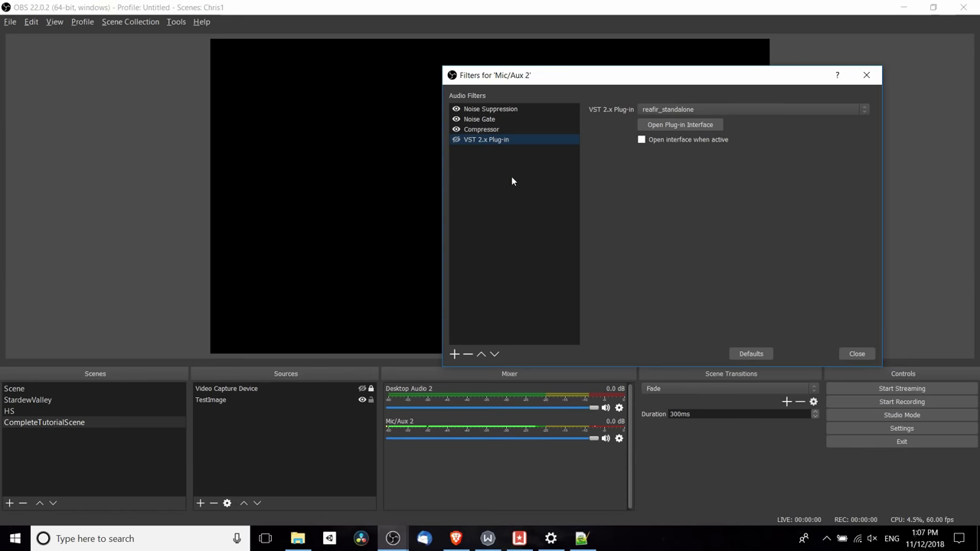
# Review the available VST 2.x plug-ins and the Compressor, Noise Gate and Noise Suppression settings of Mic/Aux 2, and close the filters.
pyautogui.click(678, 110)
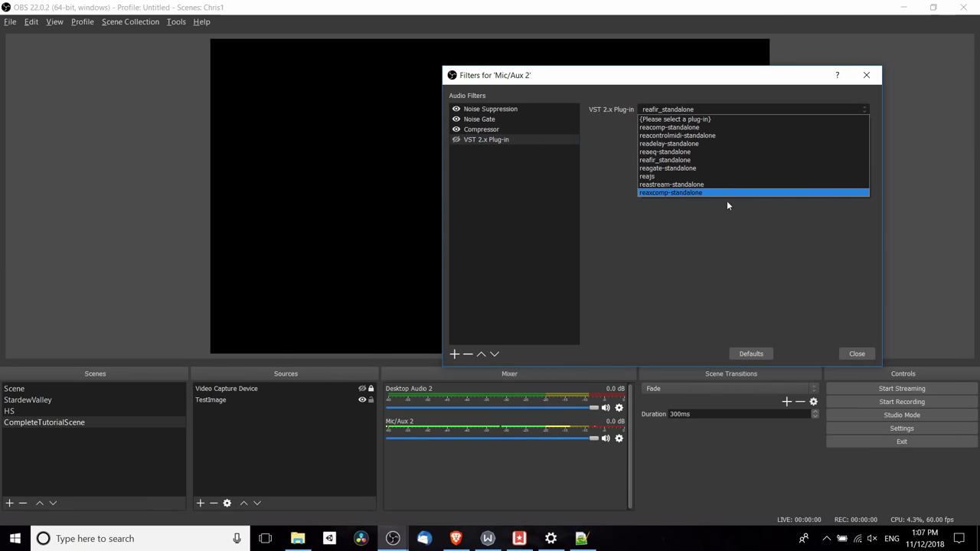
pyautogui.click(731, 112)
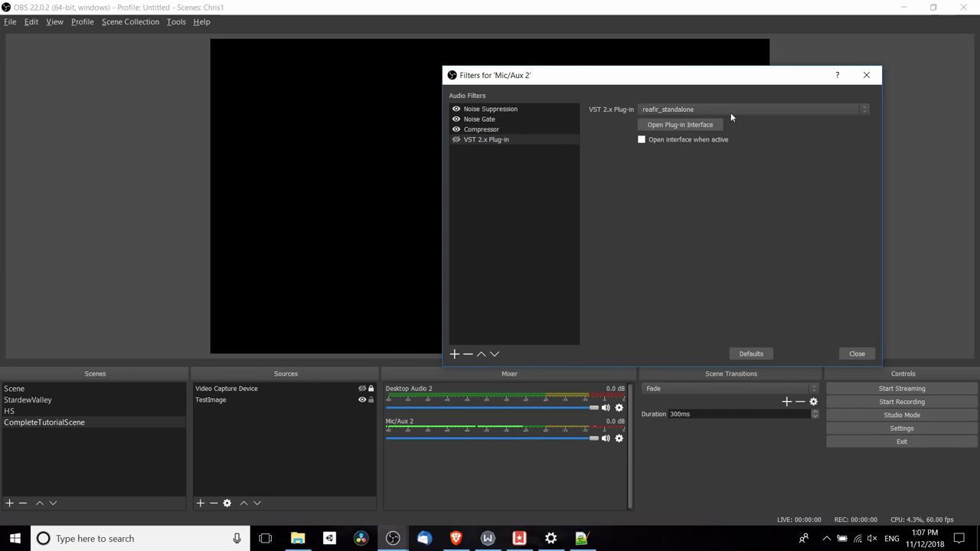
pyautogui.click(490, 130)
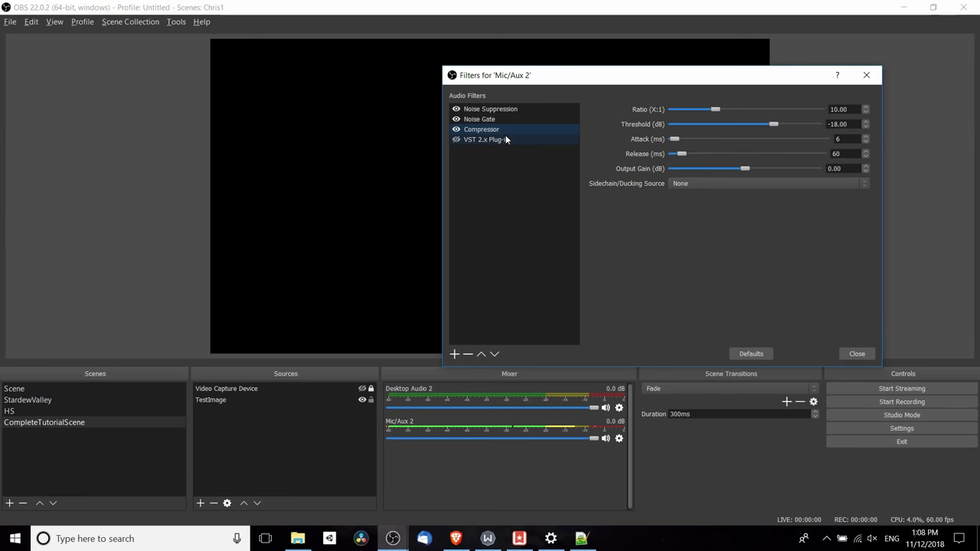
pyautogui.click(501, 120)
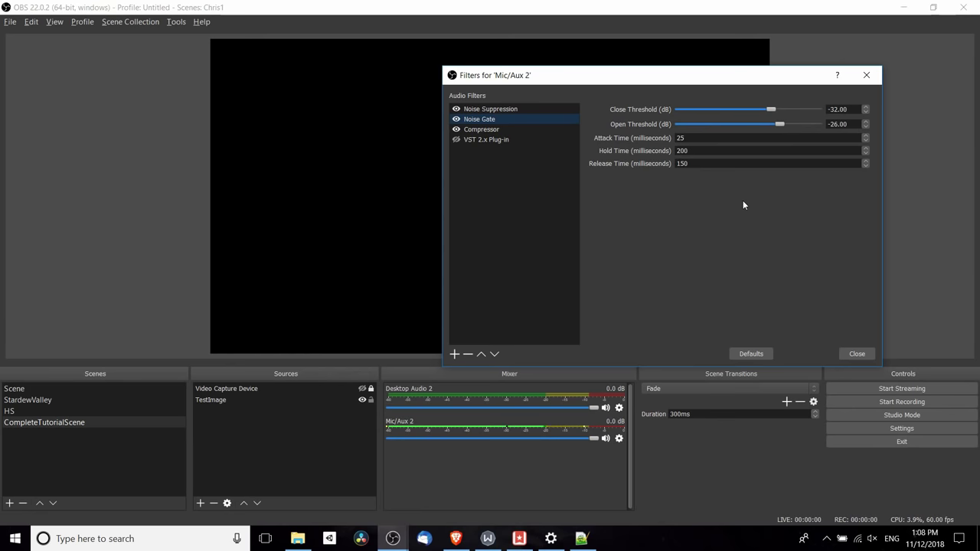
pyautogui.click(495, 108)
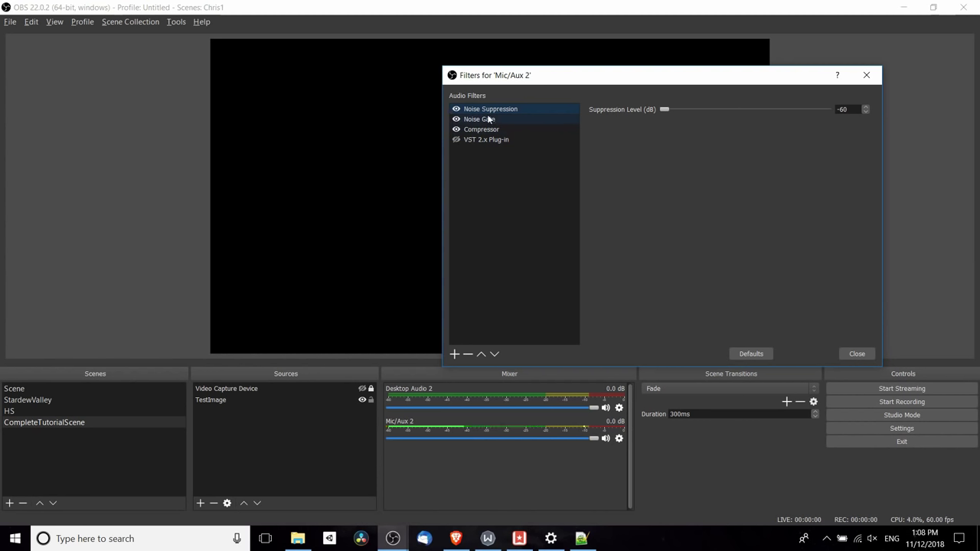
pyautogui.click(863, 356)
# Switch to the Brave browser, search the web for twitchalerts and open the Streamlabs Login result.
pyautogui.hotkey('alt', 'Tab')
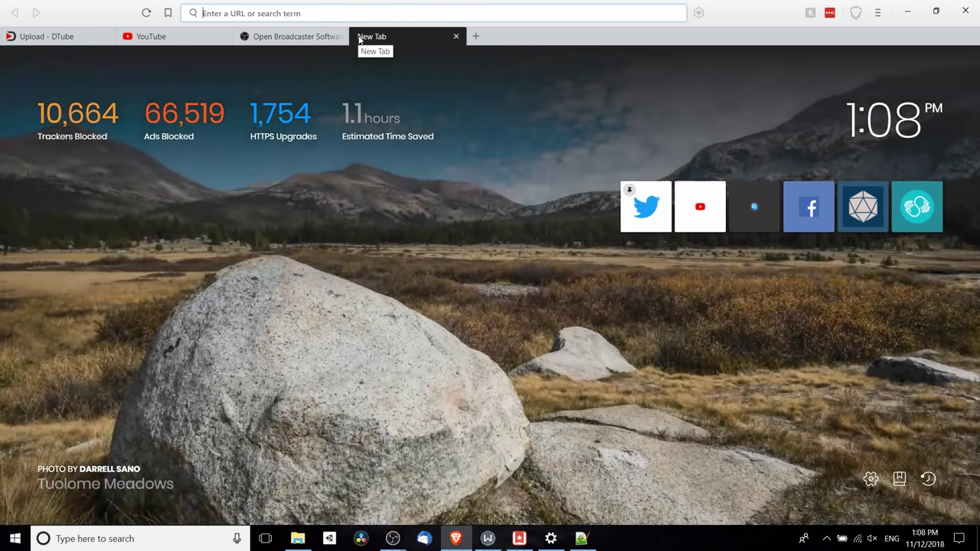
pyautogui.write('twitchalerts')
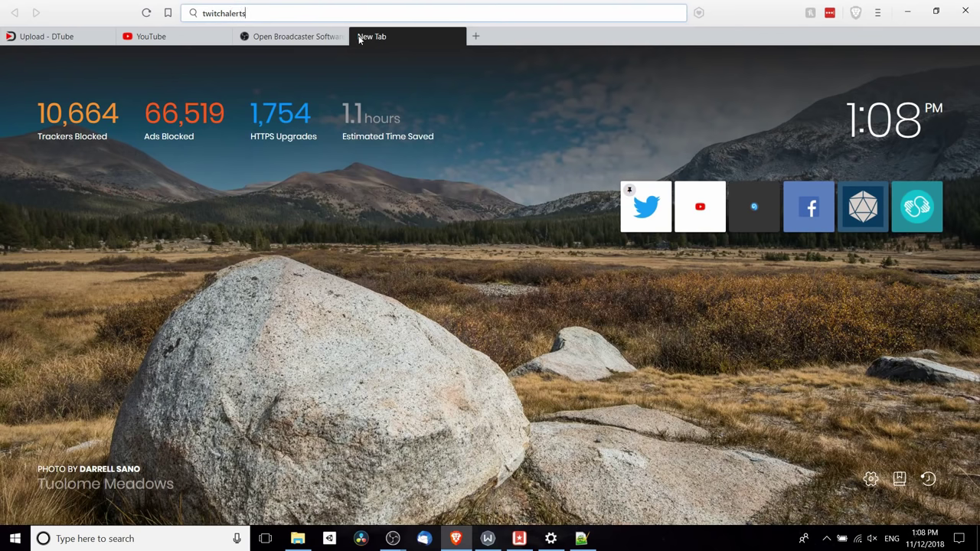
pyautogui.press('Return')
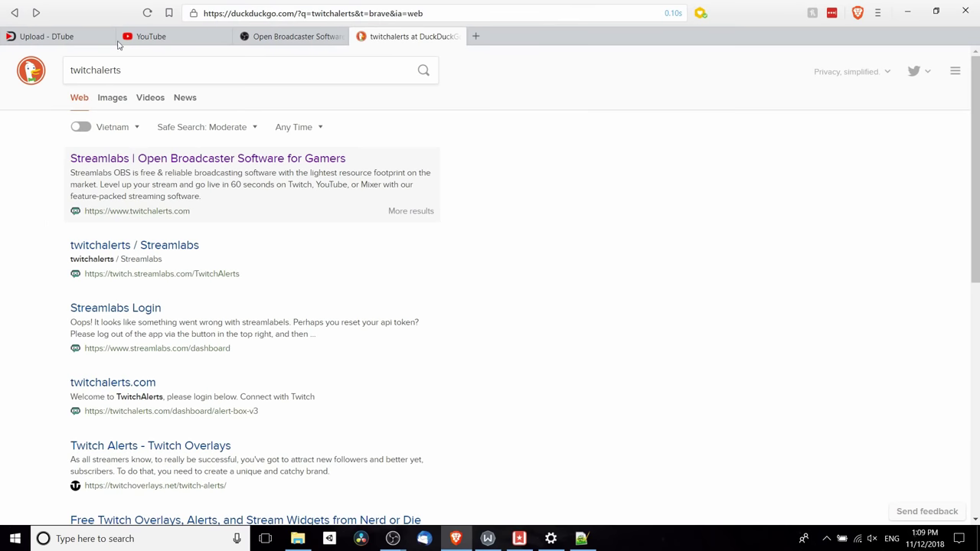
pyautogui.click(121, 314)
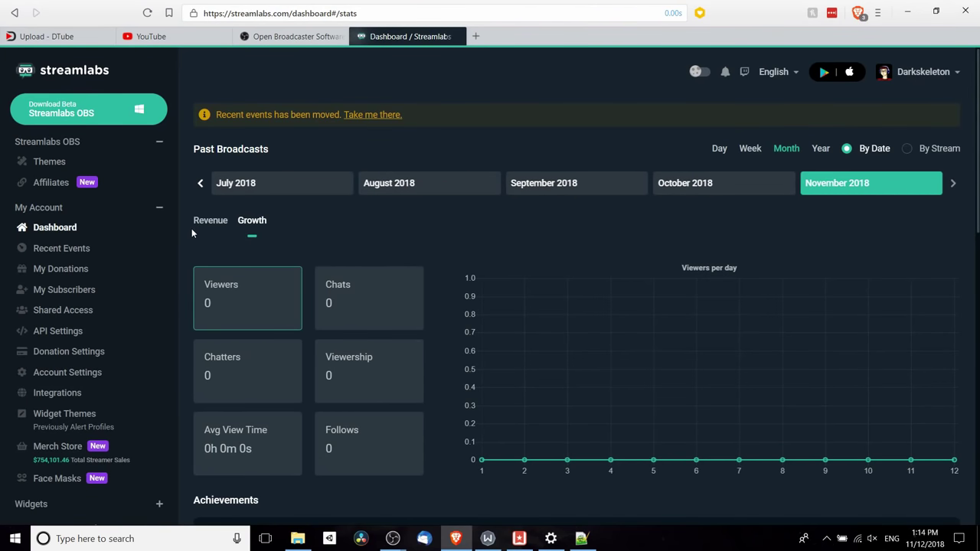
# Open the Alert Box page from the widgets of the Streamlabs dashboard.
pyautogui.scroll(-2, 46, 277)
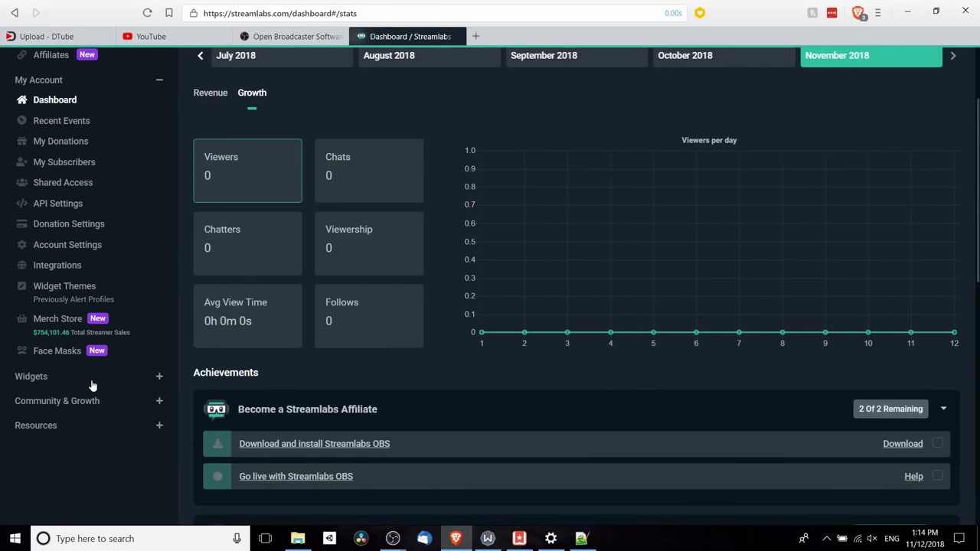
pyautogui.click(158, 379)
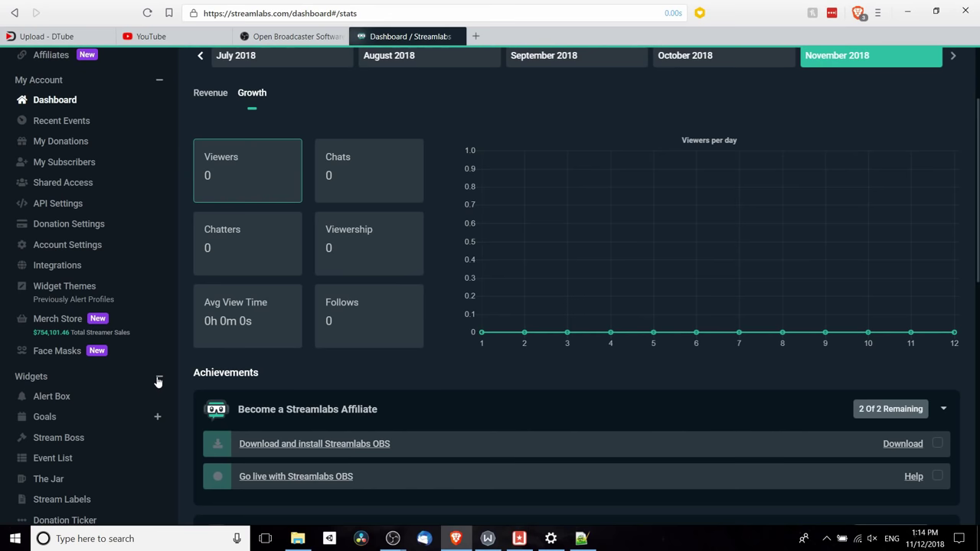
pyautogui.scroll(-2, 65, 276)
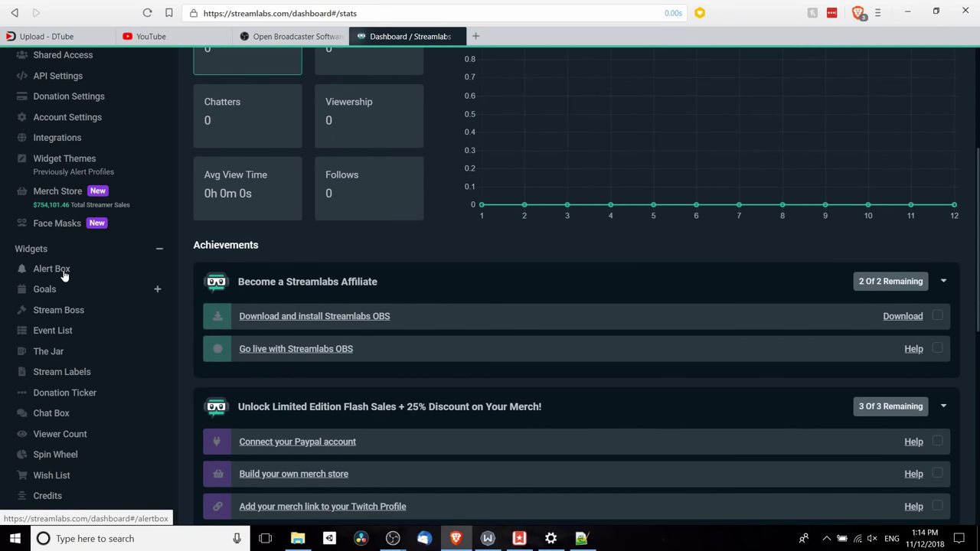
pyautogui.click(64, 273)
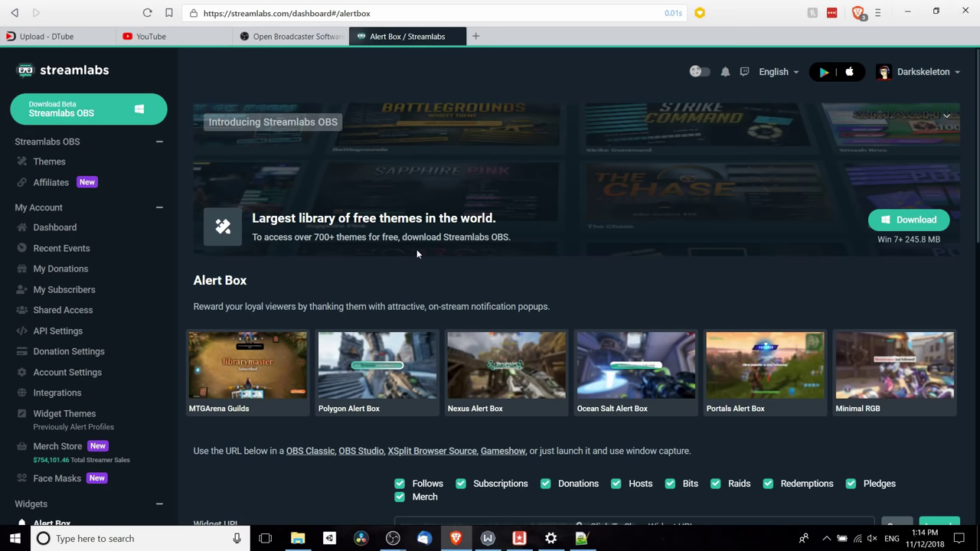
# Examine the Follows and Subscriptions alert settings of the Alert Box, including layout, animation, message template, image and sound.
pyautogui.scroll(-8, 417, 249)
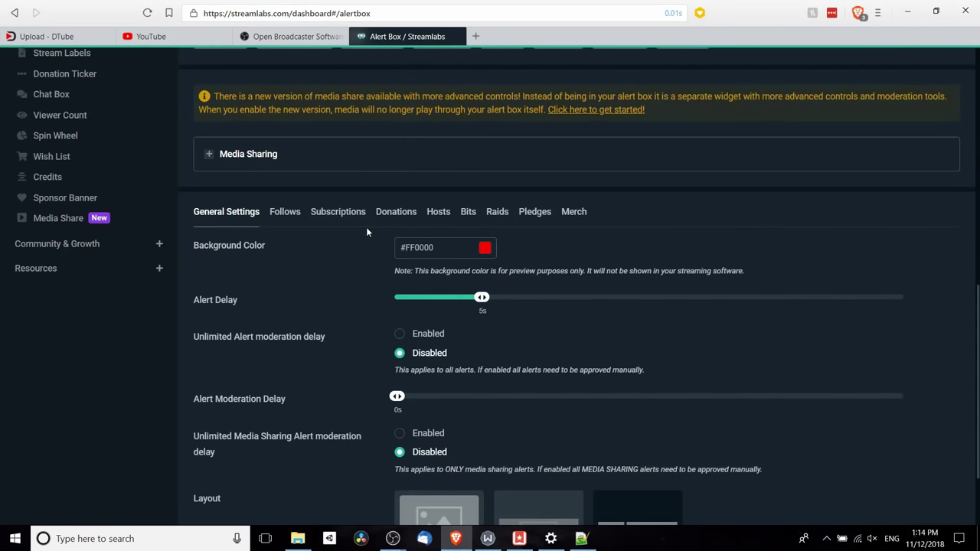
pyautogui.scroll(-1, 366, 232)
pyautogui.click(279, 152)
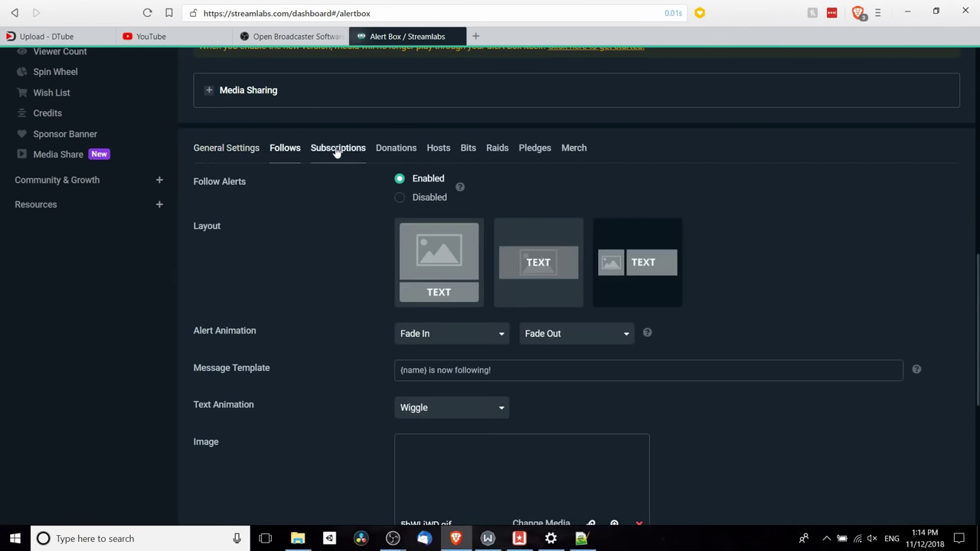
pyautogui.click(337, 149)
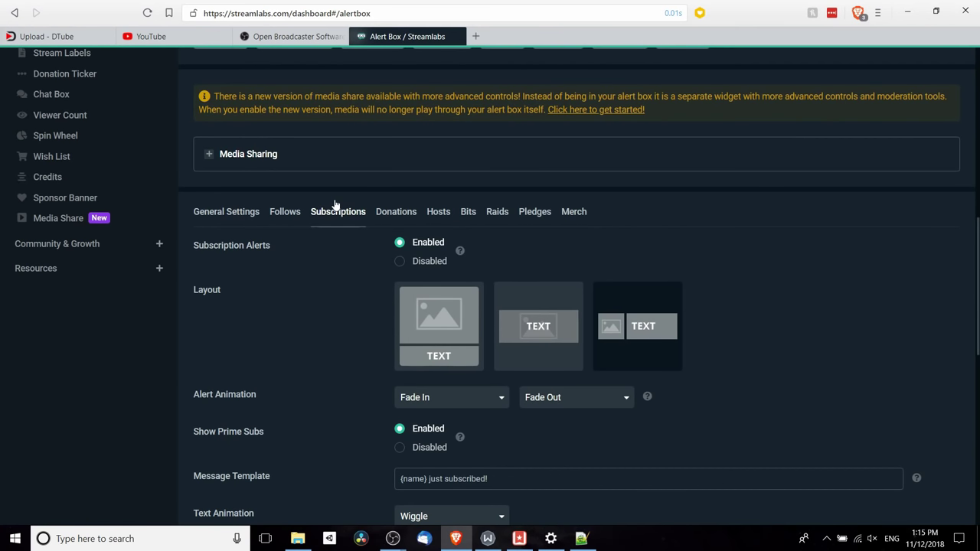
pyautogui.scroll(-5, 348, 281)
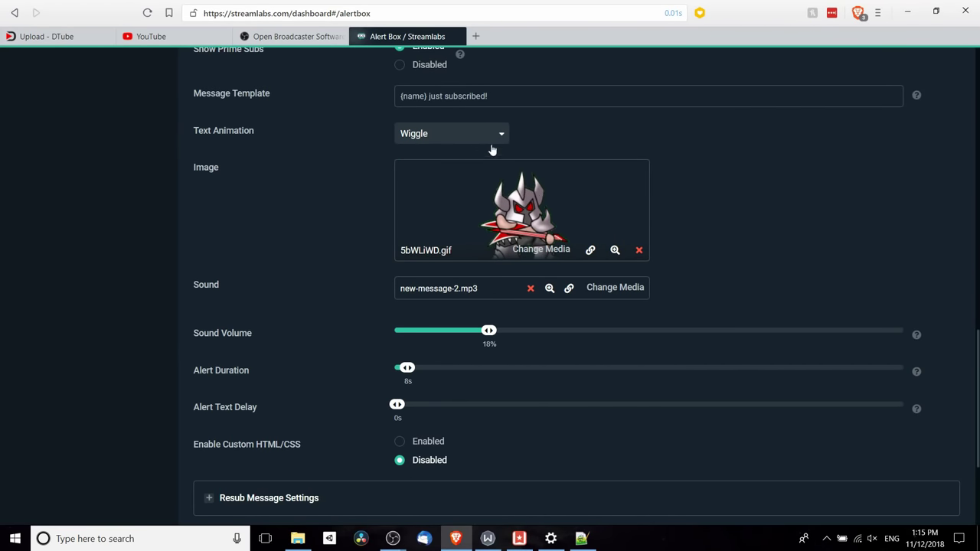
pyautogui.scroll(5, 492, 149)
pyautogui.click(284, 211)
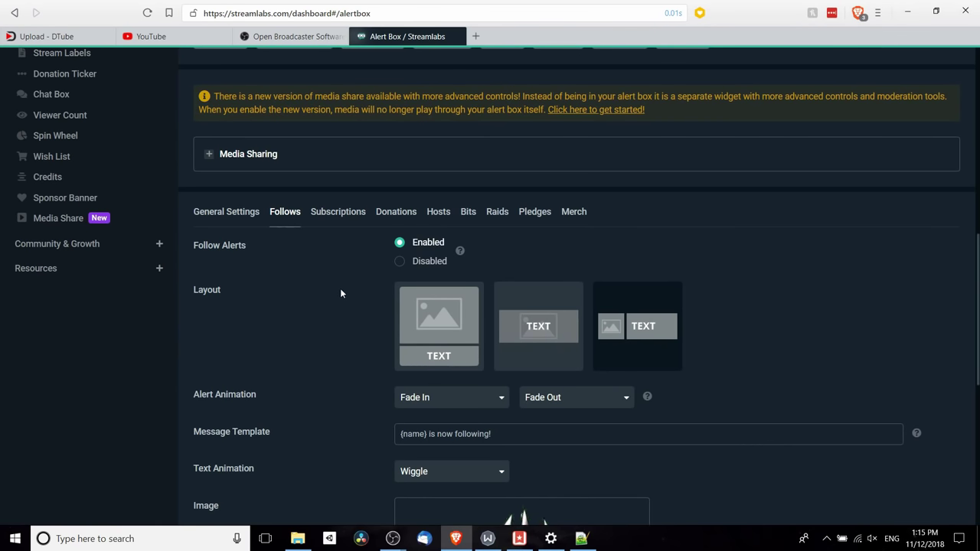
# Reveal the hidden Widget URL of the Streamlabs Alert Box.
pyautogui.scroll(3, 341, 294)
pyautogui.scroll(2, 683, 282)
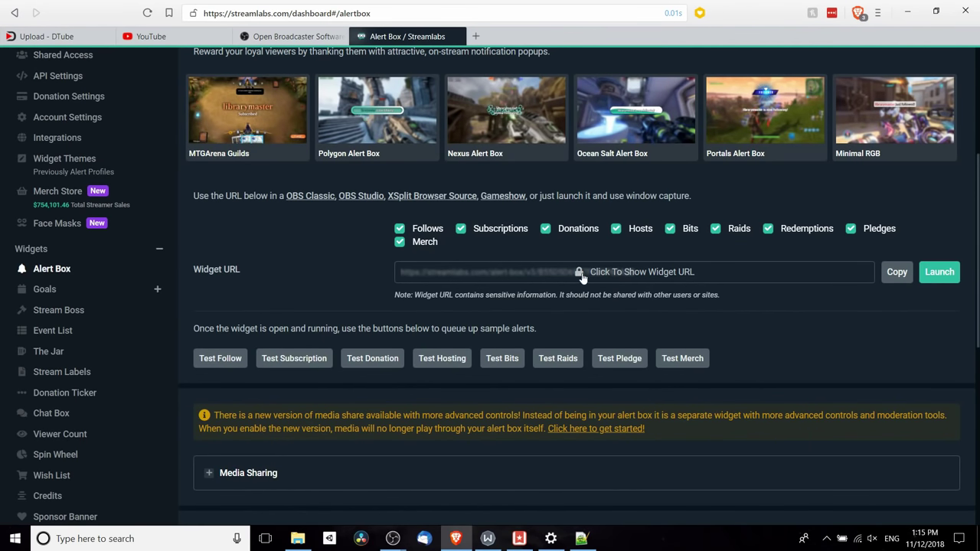
pyautogui.click(550, 277)
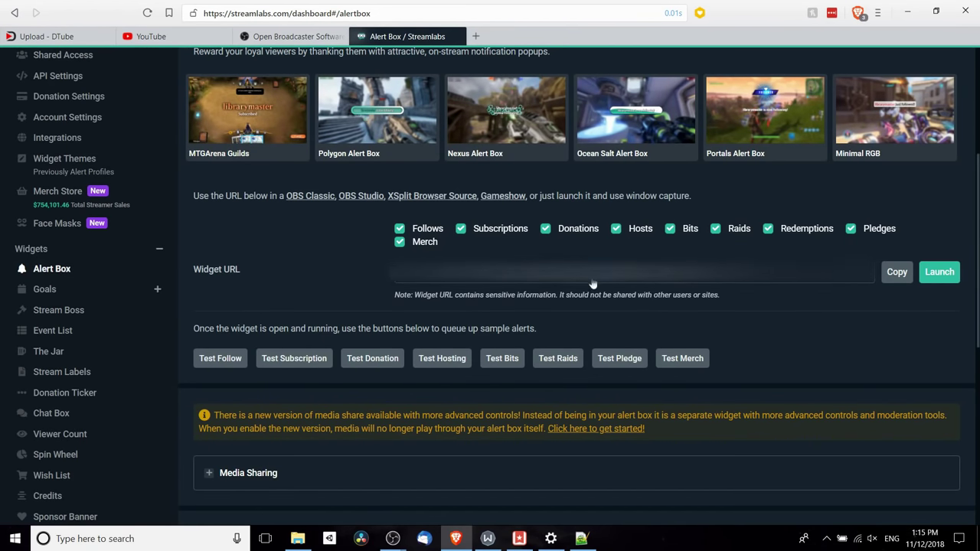
pyautogui.click(626, 282)
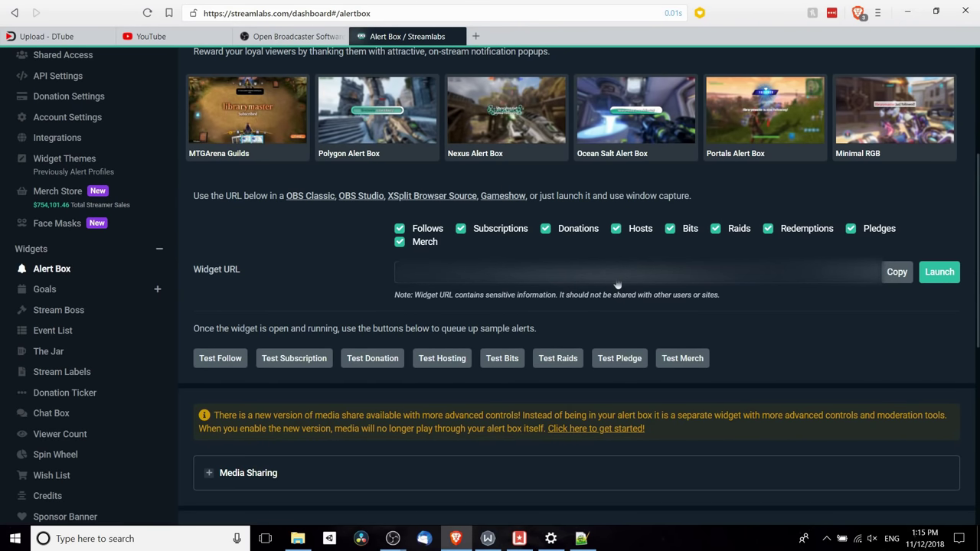
# Switch back to OBS and add a new Browser source named "Event Alerts (Browser)" to CompleteTutorialScene.
pyautogui.hotkey('alt', 'Tab')
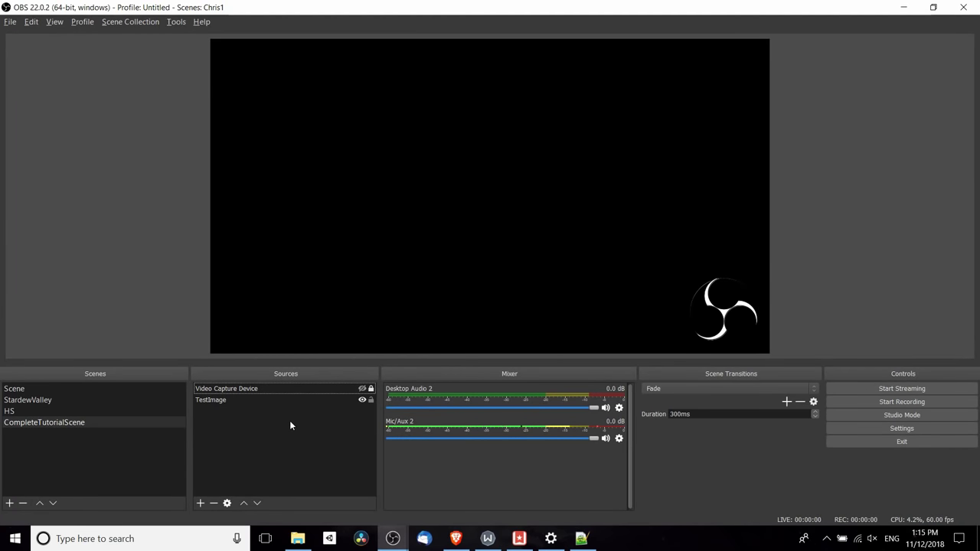
pyautogui.click(200, 503)
pyautogui.click(253, 326)
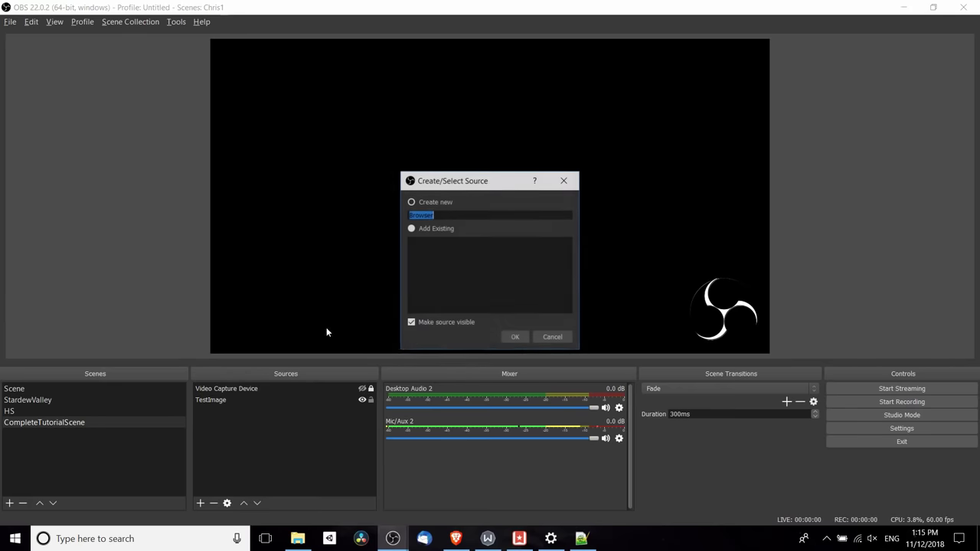
pyautogui.write('Even')
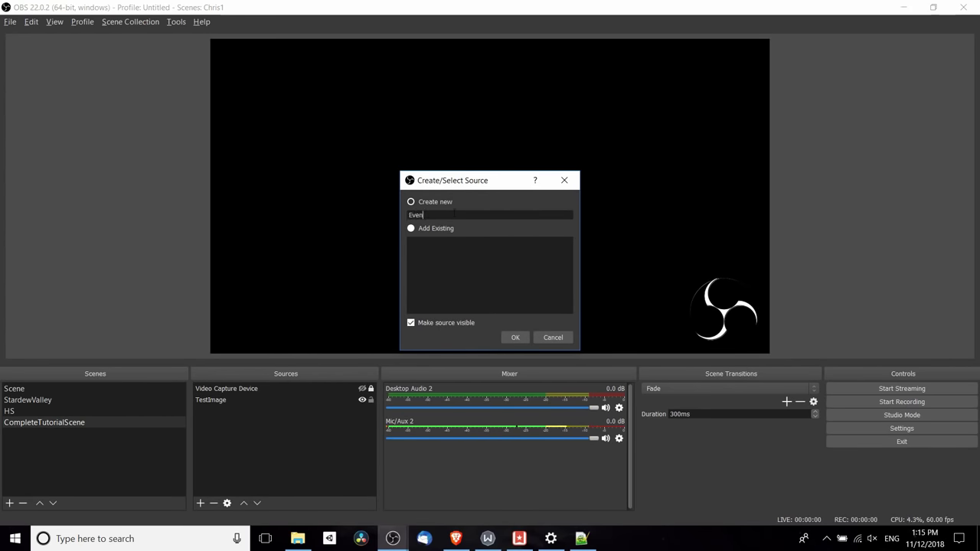
pyautogui.write('t Alerts (Browser)')
pyautogui.click(516, 337)
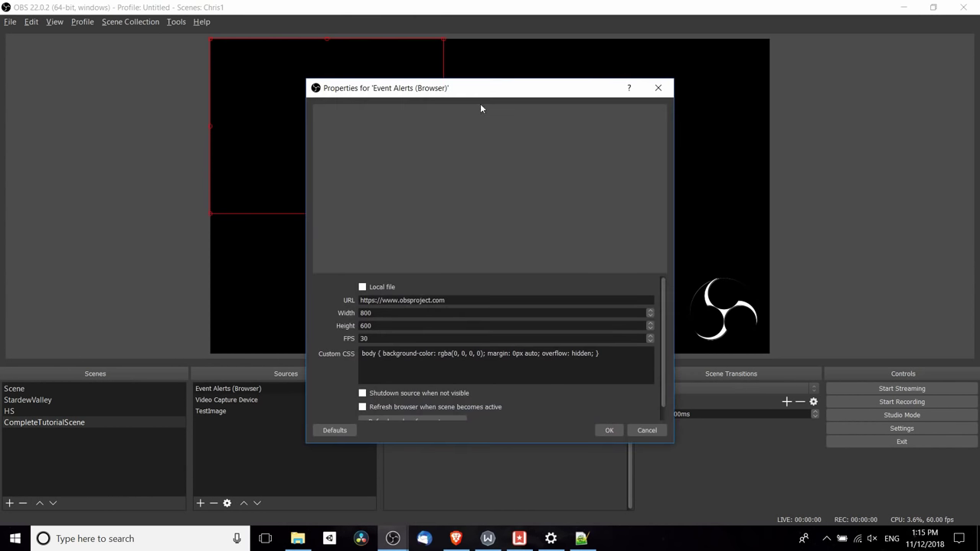
# Clear the default URL of the Event Alerts (Browser) source, with its properties window moved off the source preview.
pyautogui.moveTo(544, 82); pyautogui.dragTo(708, 56)
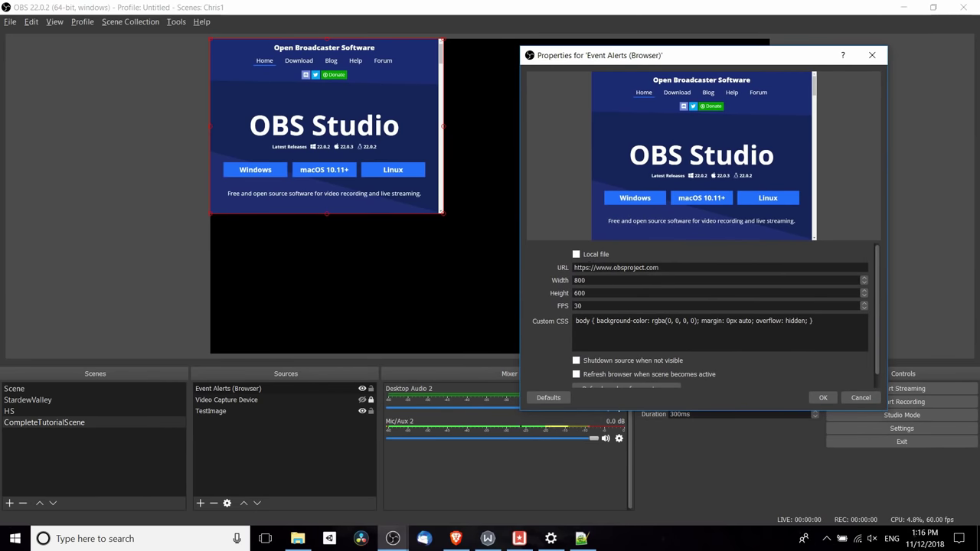
pyautogui.press('Tab')
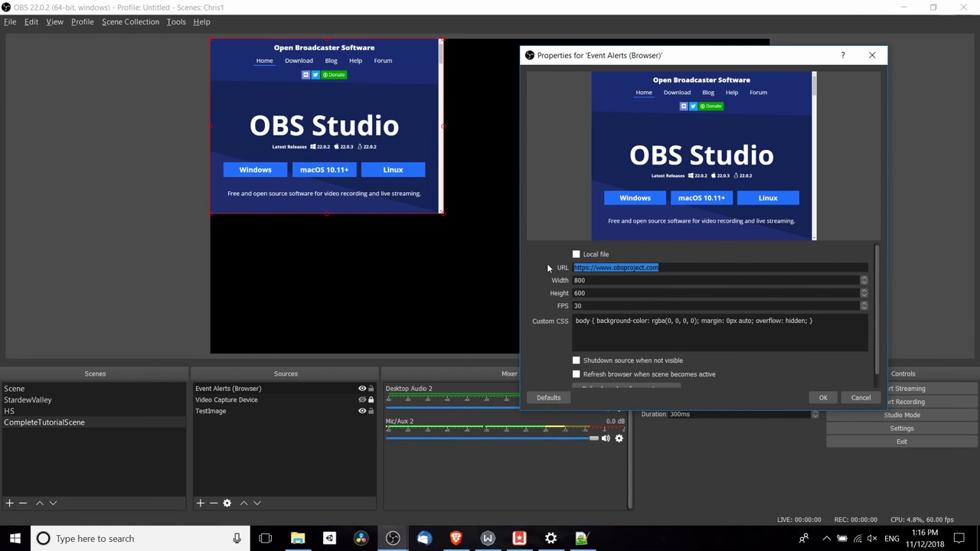
pyautogui.click(684, 267)
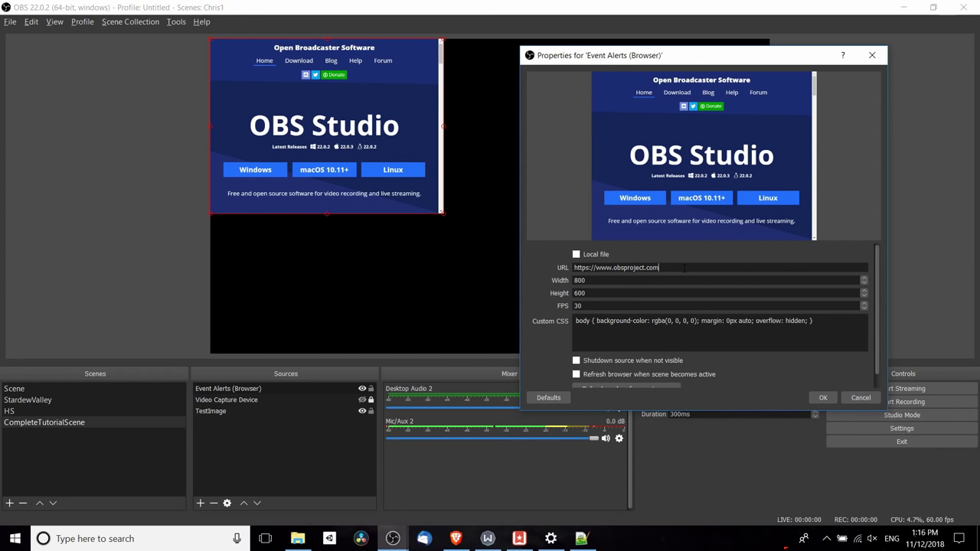
pyautogui.hotkey('ctrl', 'a')
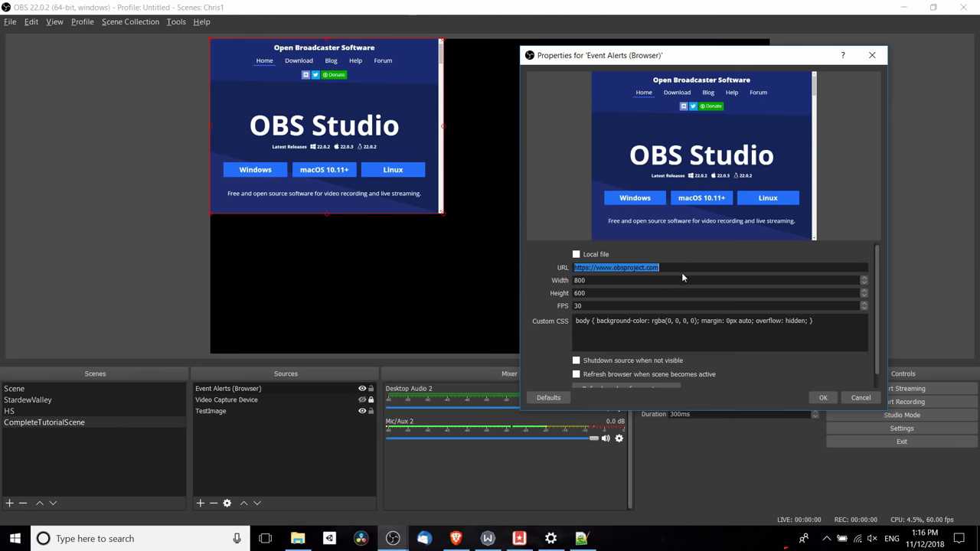
pyautogui.press('BackSpace')
pyautogui.press('Tab')
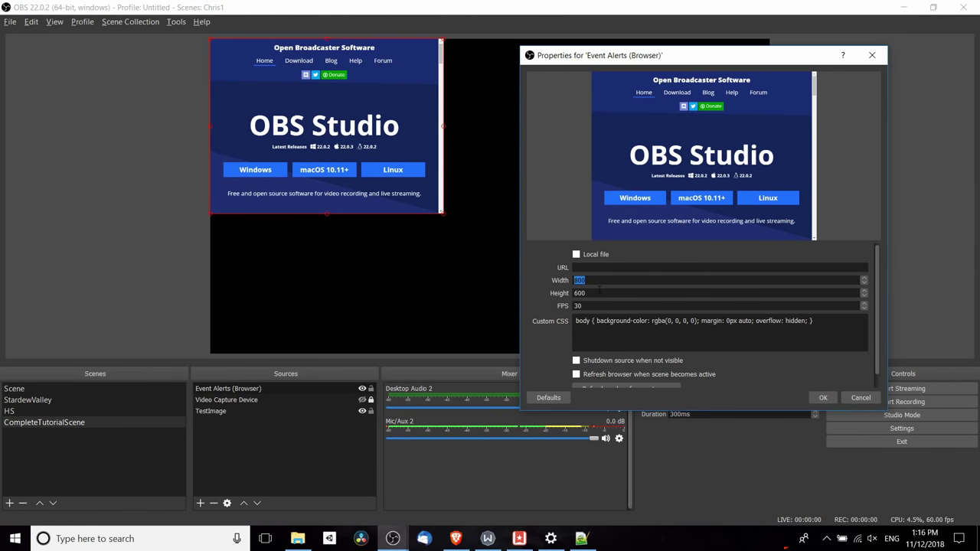
# Examine the width, height, FPS and custom CSS settings of the browser source.
pyautogui.press('Tab')
pyautogui.press('Tab')
pyautogui.press('Tab')
pyautogui.moveTo(814, 321); pyautogui.dragTo(565, 322)
pyautogui.scroll(-1, 551, 318)
pyautogui.scroll(1, 551, 318)
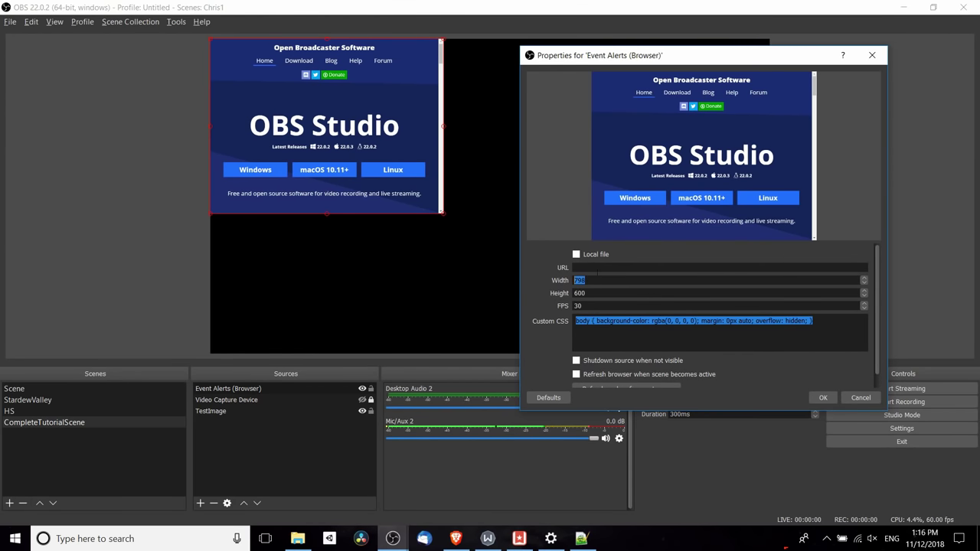
pyautogui.scroll(-2, 598, 281)
pyautogui.scroll(2, 597, 280)
# Close the browser source's properties and move the source to the middle of the preview canvas.
pyautogui.click(857, 403)
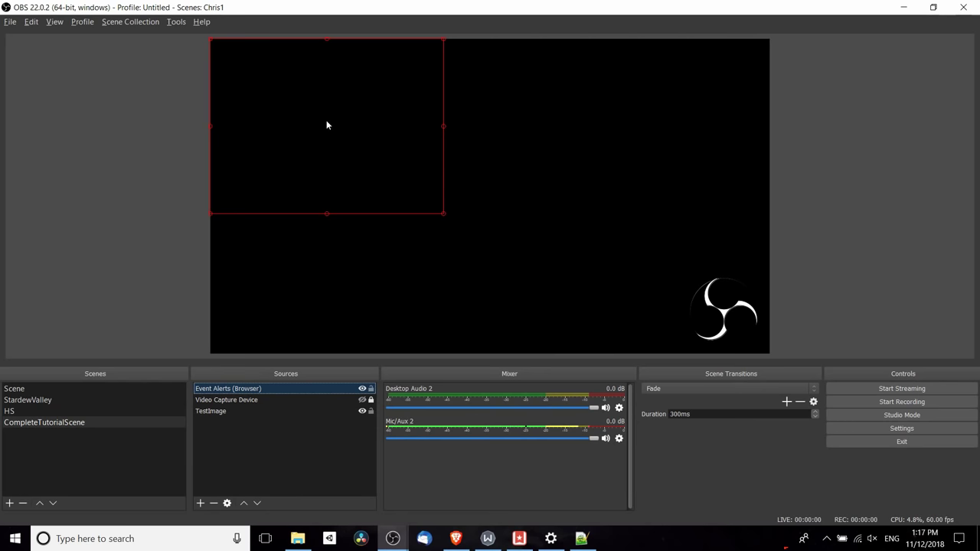
pyautogui.moveTo(327, 125); pyautogui.dragTo(504, 182)
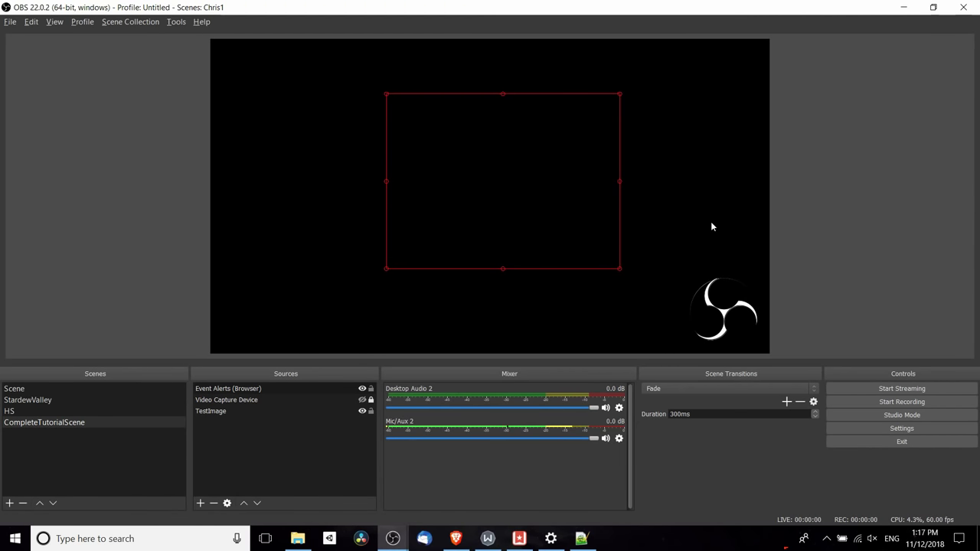
# Send a test follow alert from the Streamlabs Alert Box page and check how it displays in OBS.
pyautogui.click(458, 539)
pyautogui.scroll(-10, 240, 116)
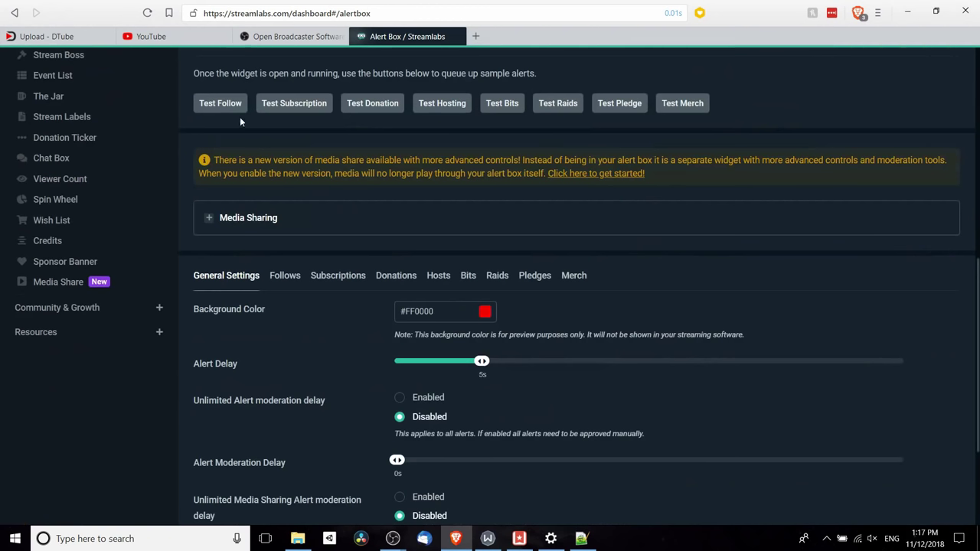
pyautogui.click(229, 114)
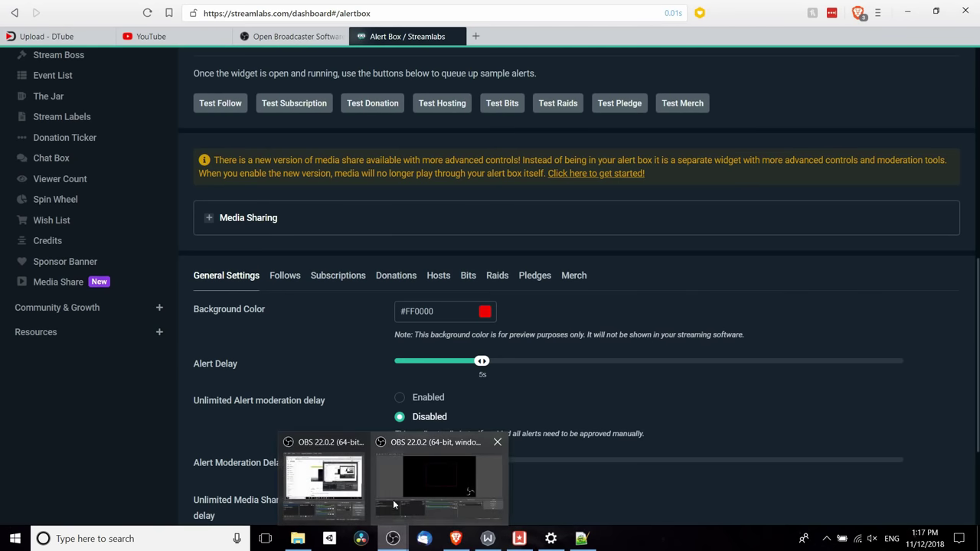
pyautogui.click(416, 498)
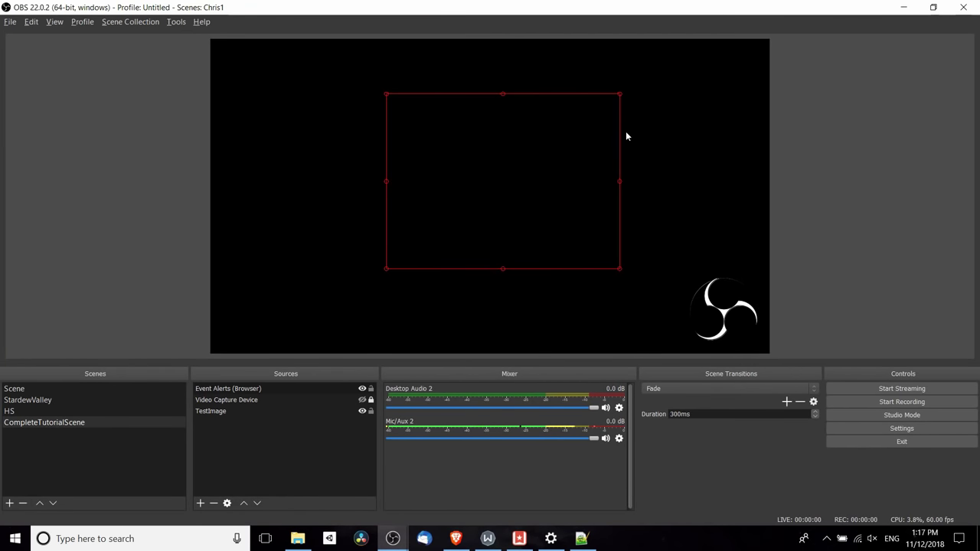
pyautogui.hotkey('alt', 'Tab')
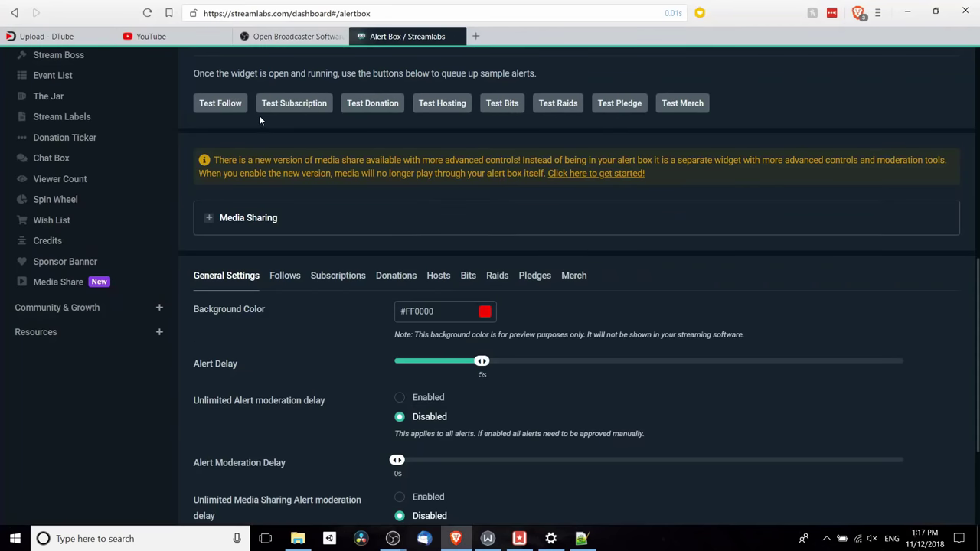
pyautogui.click(221, 103)
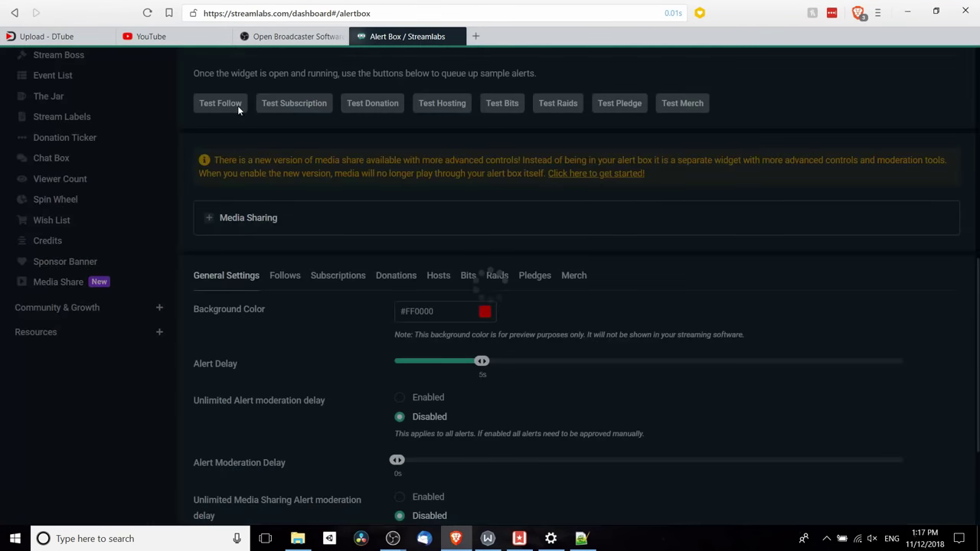
pyautogui.hotkey('alt', 'Tab')
pyautogui.hotkey('alt', 'Tab')
pyautogui.hotkey('alt', 'Tab')
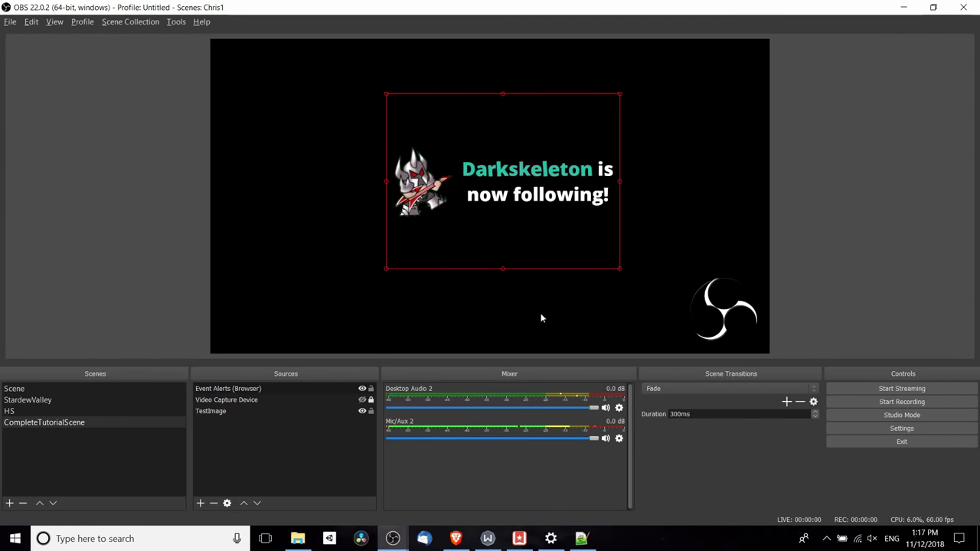
# Send test subscription and donation alerts from Streamlabs and check them in the OBS preview.
pyautogui.hotkey('alt', 'Tab')
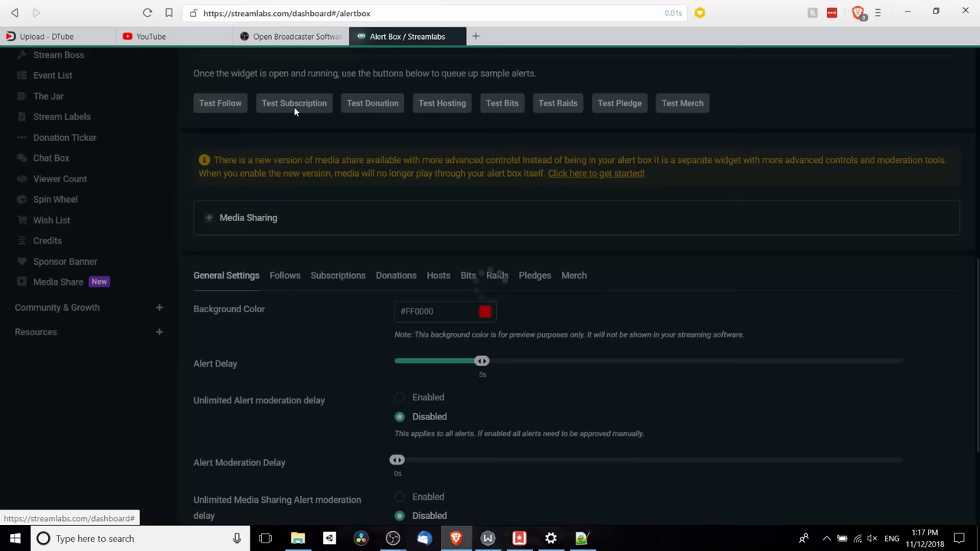
pyautogui.hotkey('alt', 'Tab')
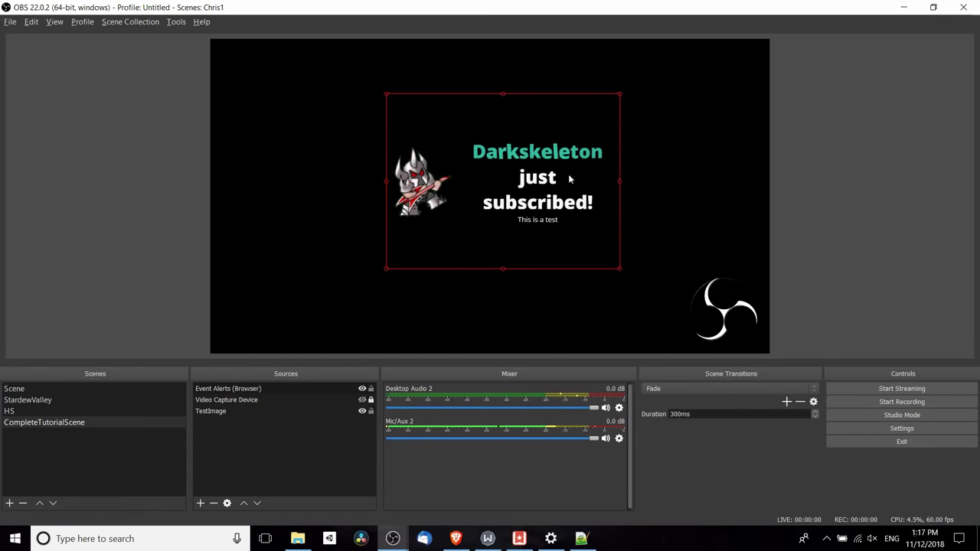
pyautogui.hotkey('alt', 'Tab')
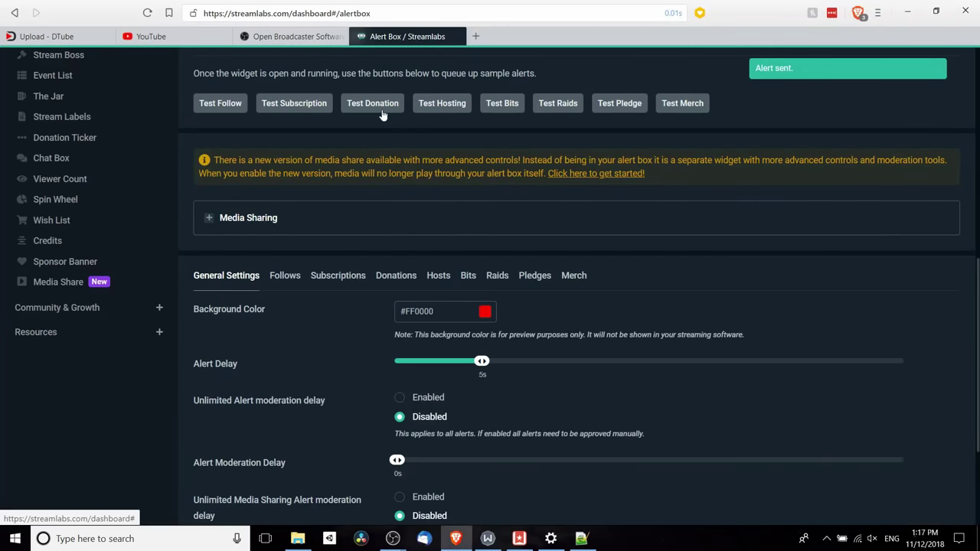
pyautogui.click(383, 107)
pyautogui.hotkey('alt', 'Tab')
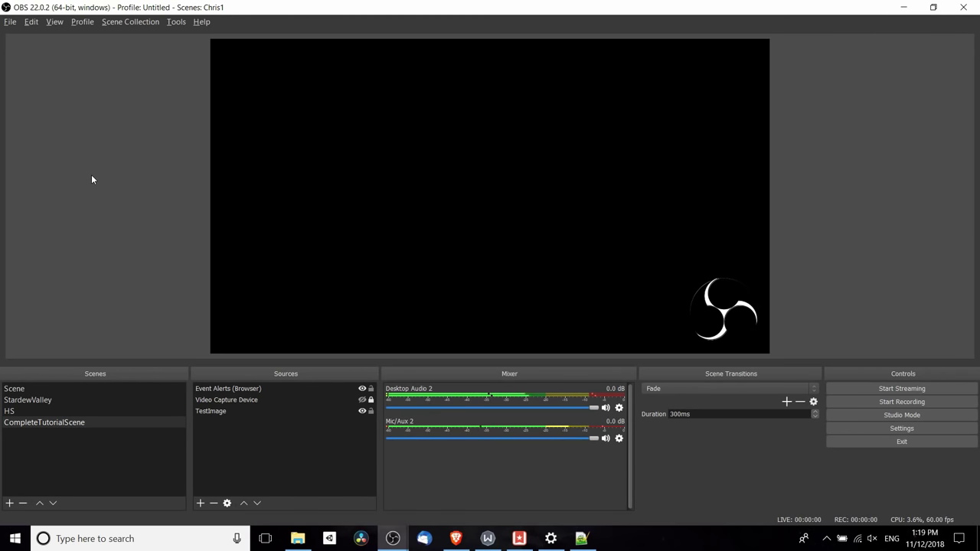
# Create a new OBS profile named "CompleteTutorialProfile".
pyautogui.click(6, 24)
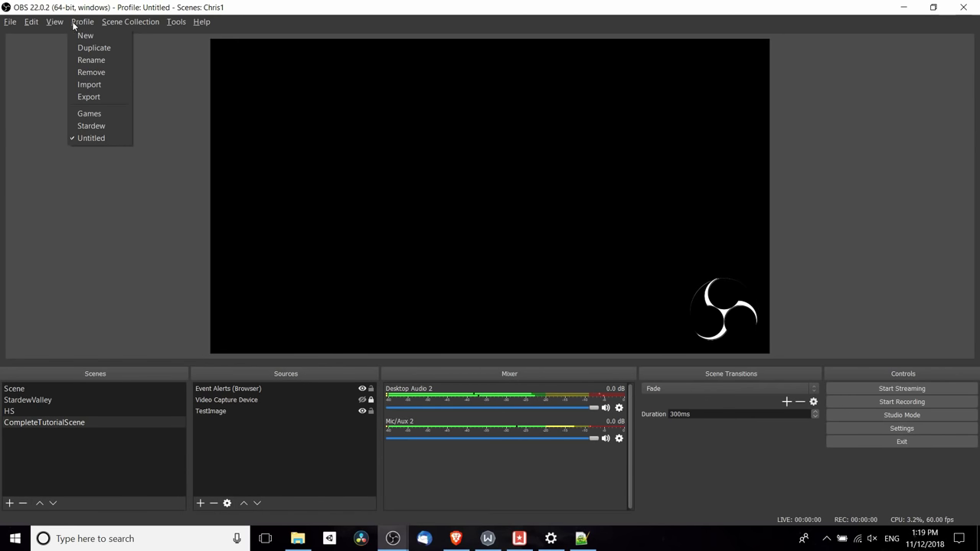
pyautogui.moveTo(10, 22)
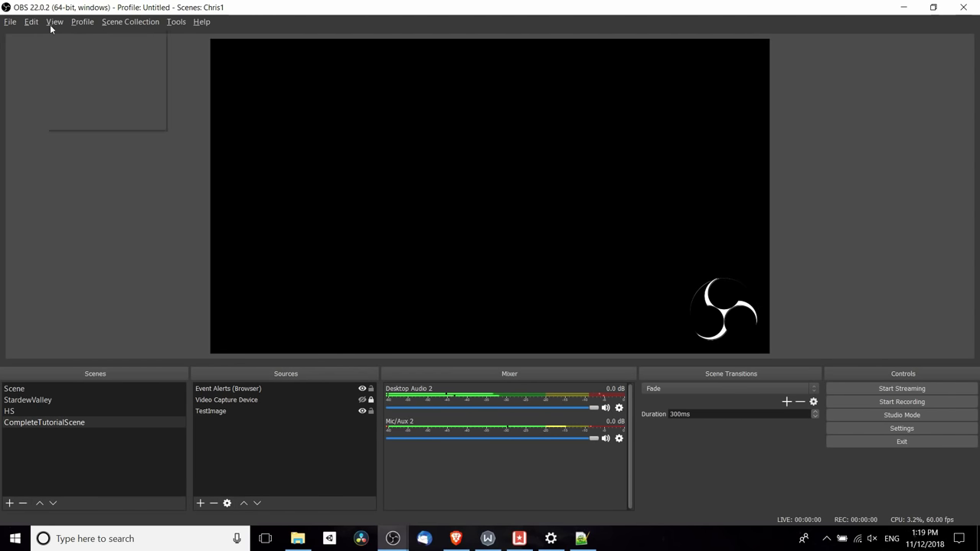
pyautogui.moveTo(81, 28)
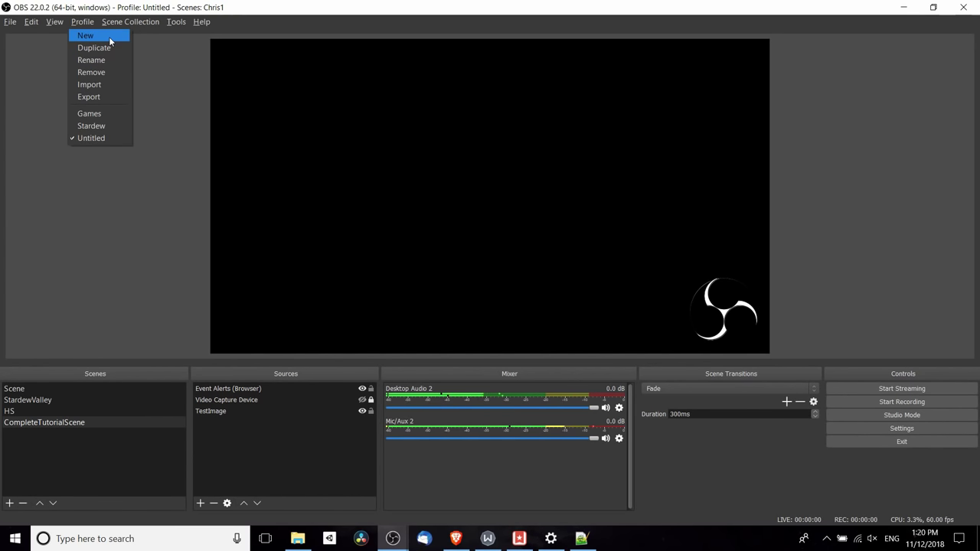
pyautogui.click(109, 37)
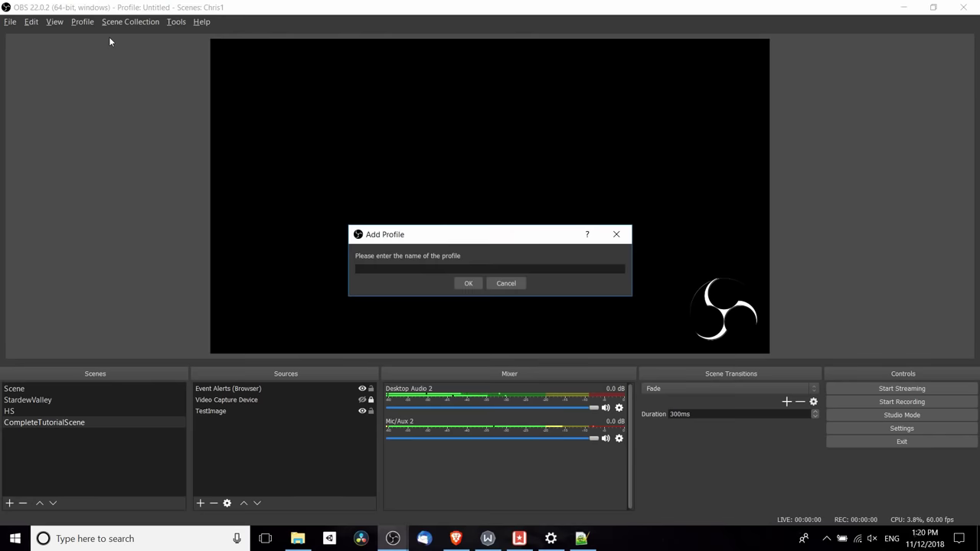
pyautogui.write('Comp')
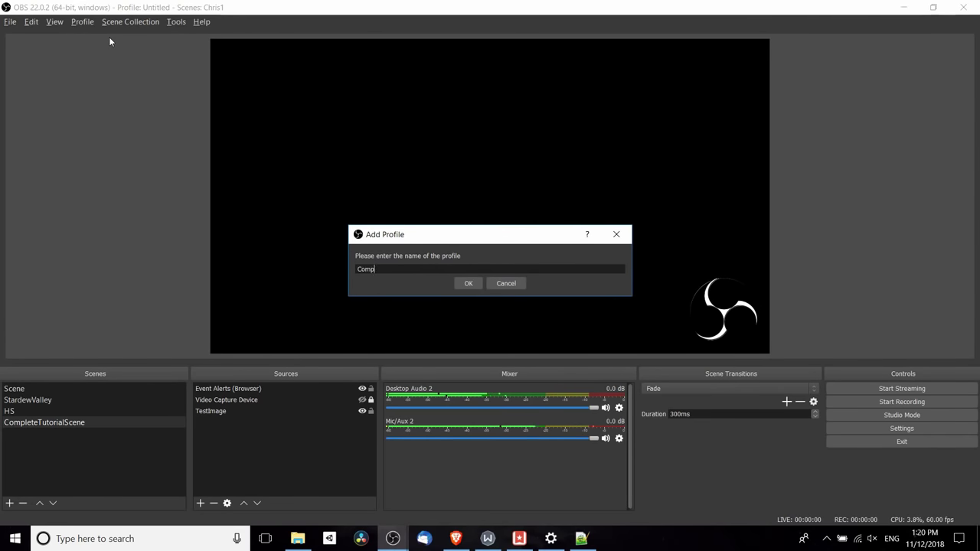
pyautogui.write('leteTutorialProfile')
pyautogui.press('Return')
# Open the OBS settings and view the available interface themes in the General settings.
pyautogui.click(82, 22)
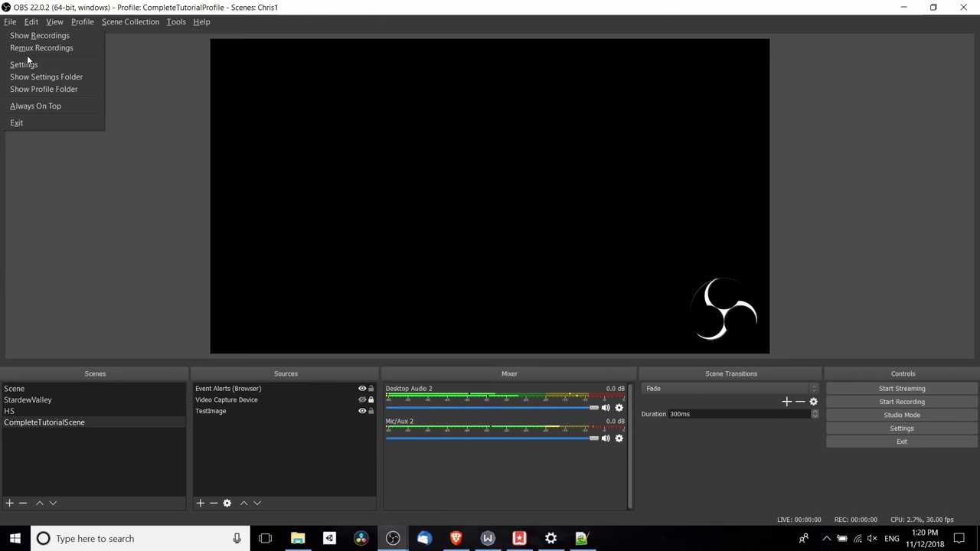
pyautogui.click(28, 65)
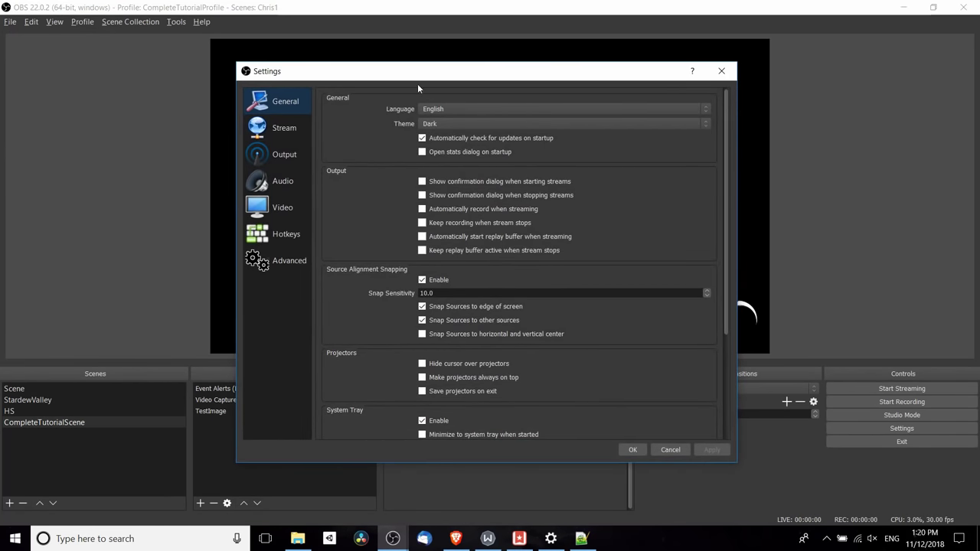
pyautogui.moveTo(417, 82)
pyautogui.mouseDown()
pyautogui.moveTo(444, 80)
pyautogui.moveTo(415, 90)
pyautogui.mouseUp()
pyautogui.click(444, 133)
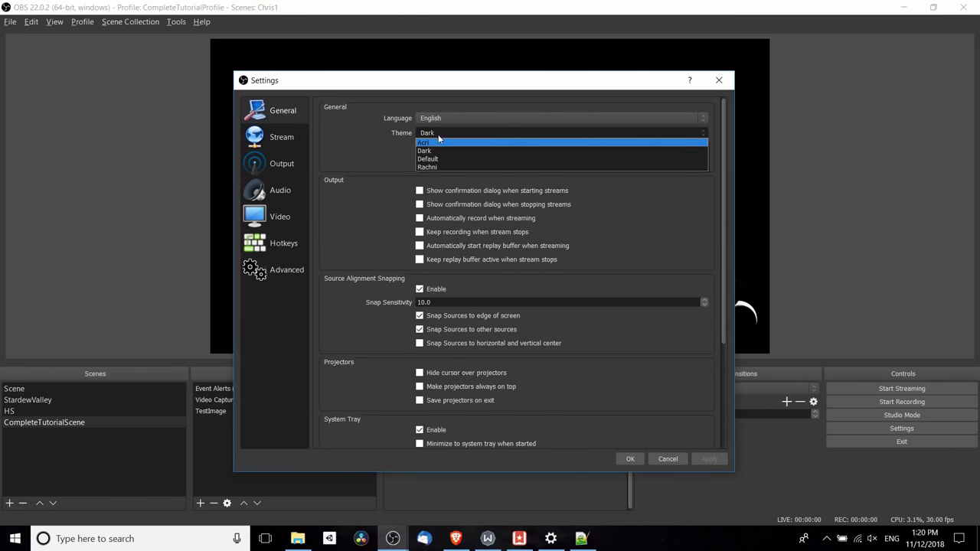
pyautogui.click(436, 132)
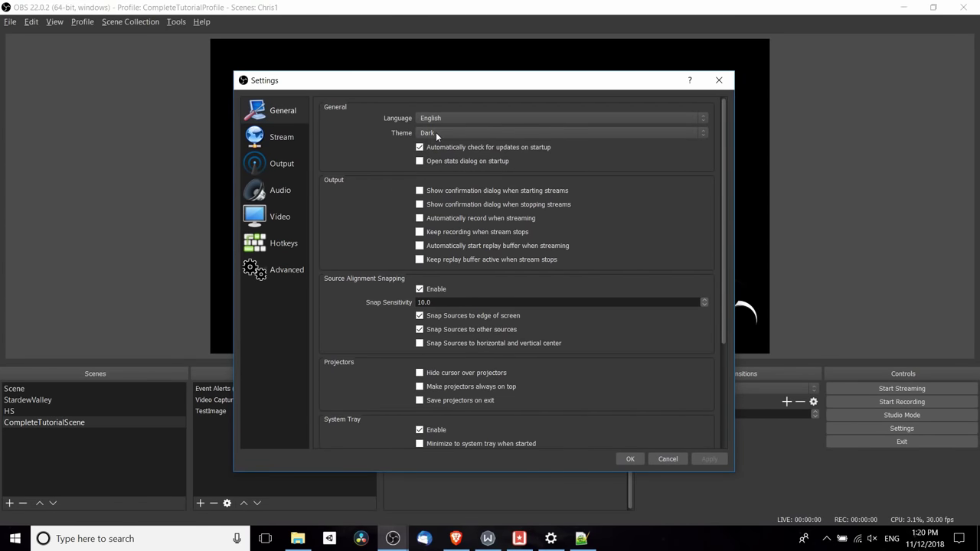
# View the Stream settings, the Output settings and the choices for the output mode.
pyautogui.click(281, 140)
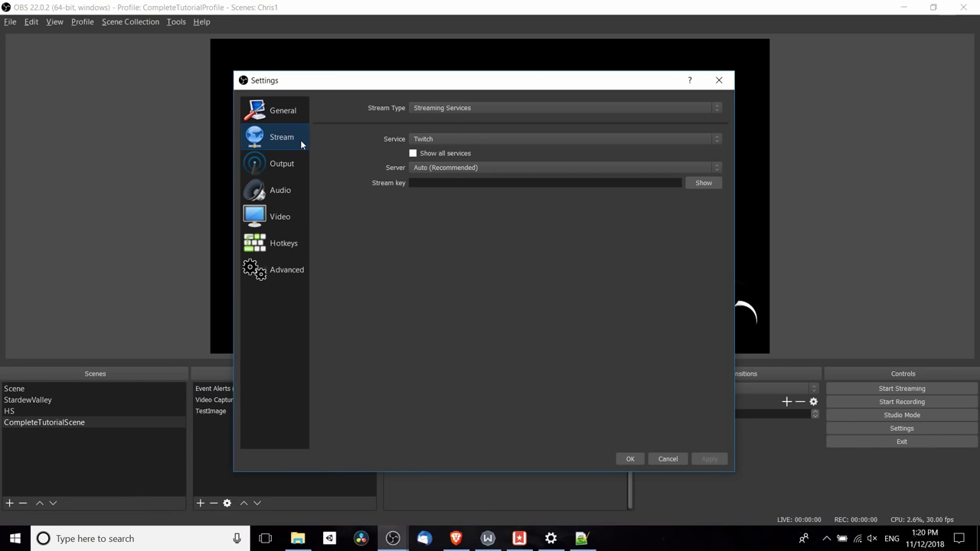
pyautogui.click(295, 162)
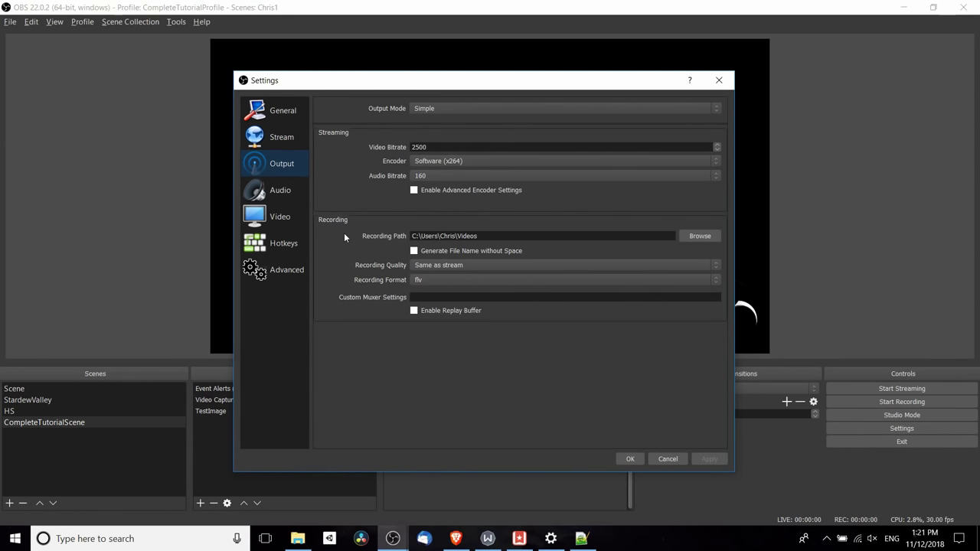
pyautogui.click(435, 108)
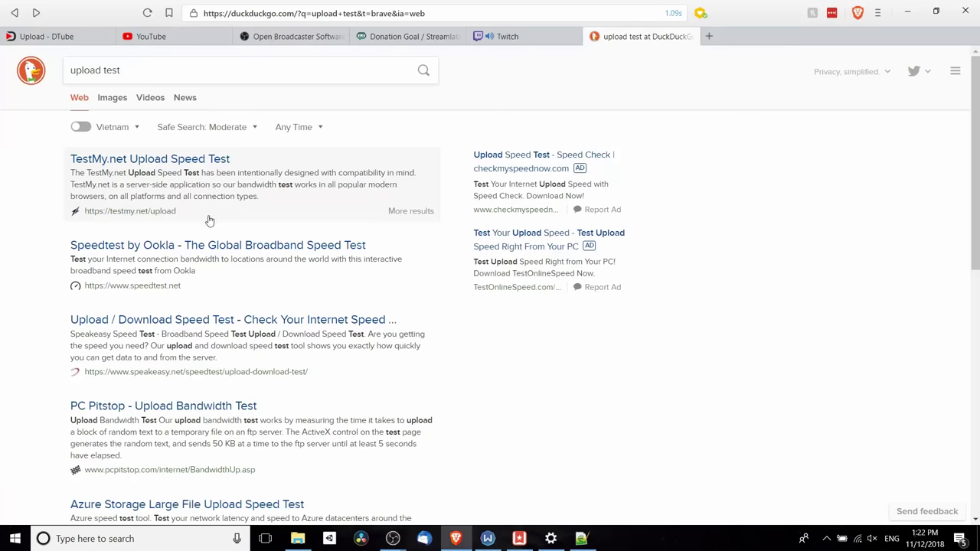
# Open Speedtest by Ookla from the "upload test" search results in the browser and measure the connection's upload speed.
pyautogui.click(168, 245)
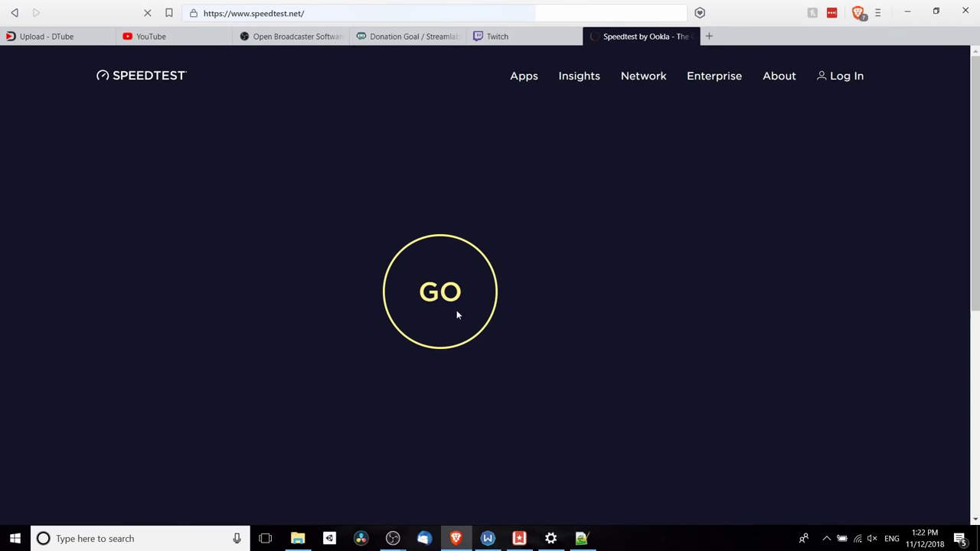
pyautogui.click(426, 287)
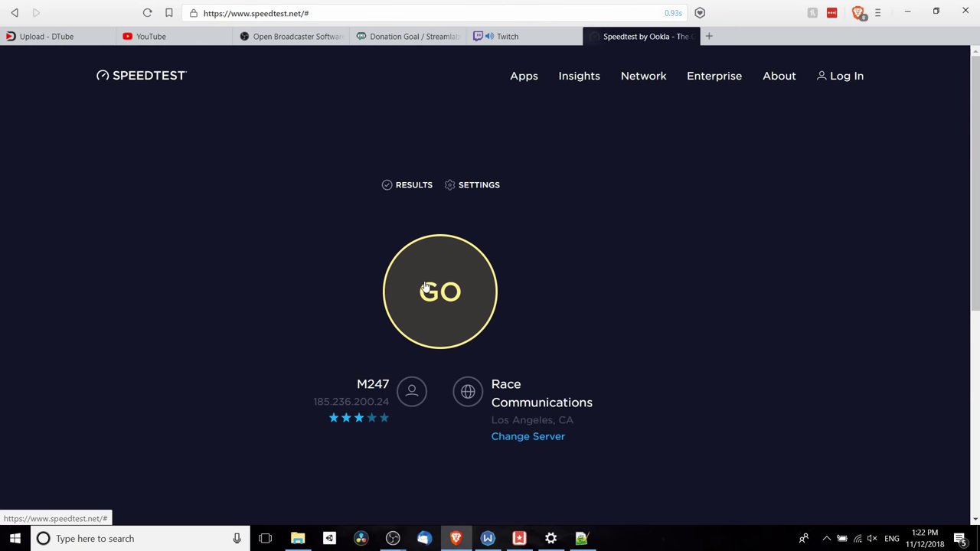
pyautogui.click(426, 288)
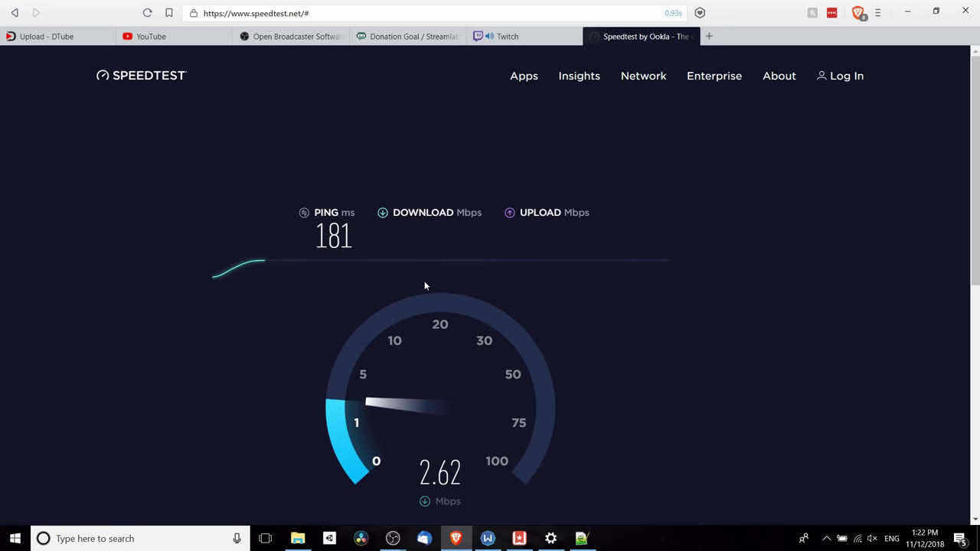
pyautogui.scroll(-1, 587, 296)
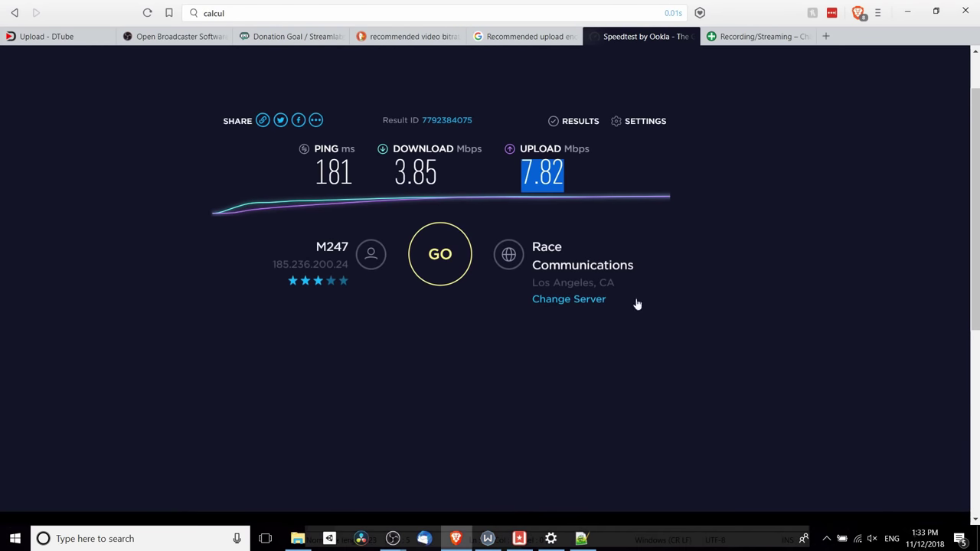
pyautogui.click(700, 310)
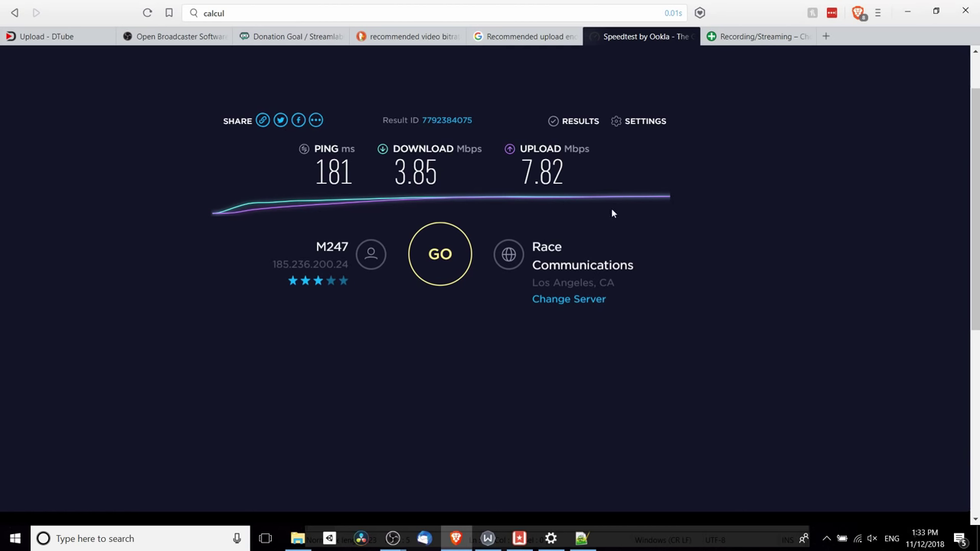
# Review the upload speed on the Speedtest result alongside YouTube Help's recommended upload encoding settings.
pyautogui.doubleClick(591, 166)
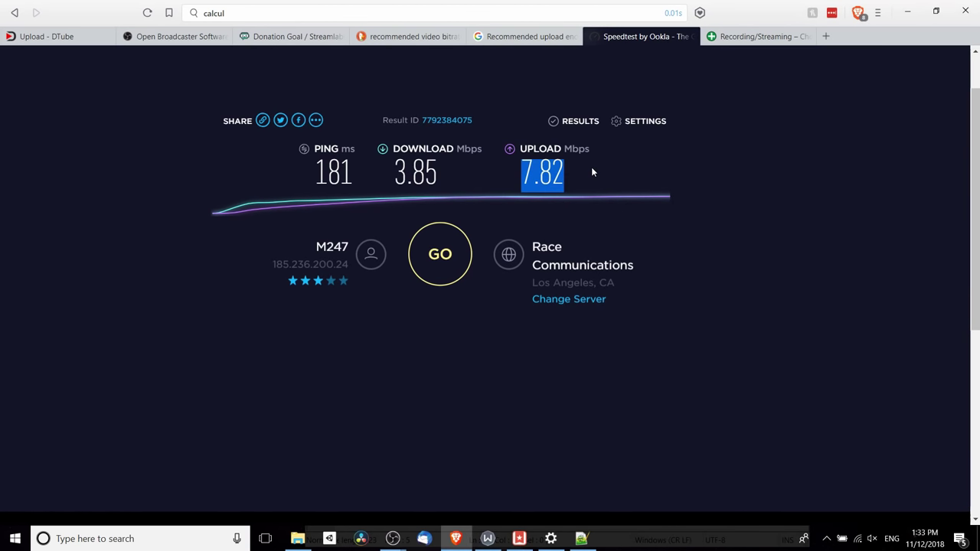
pyautogui.click(540, 38)
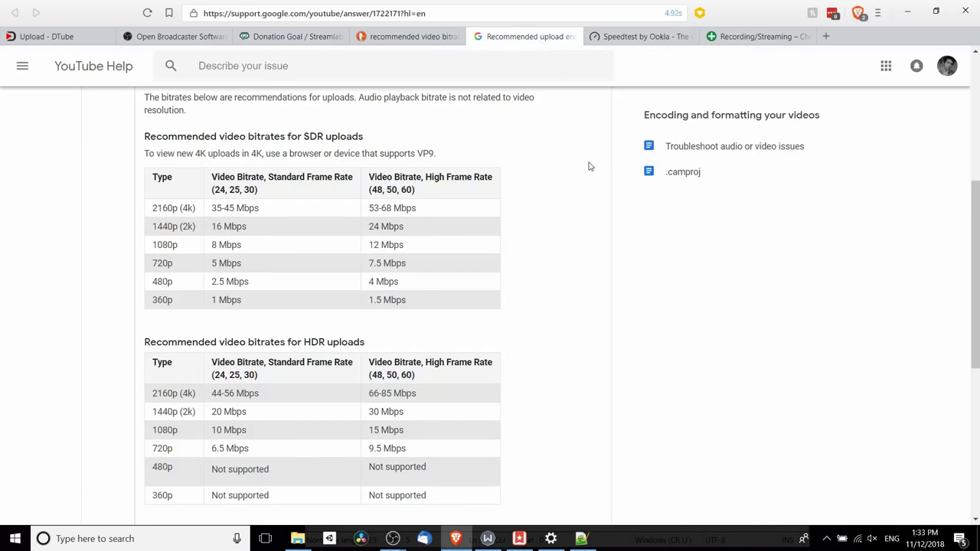
pyautogui.scroll(4, 588, 181)
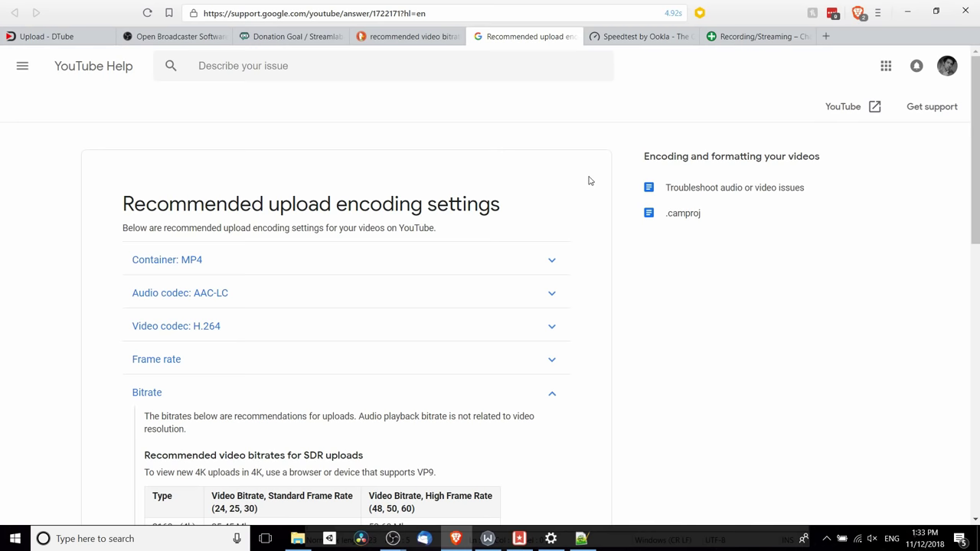
pyautogui.scroll(-4, 590, 180)
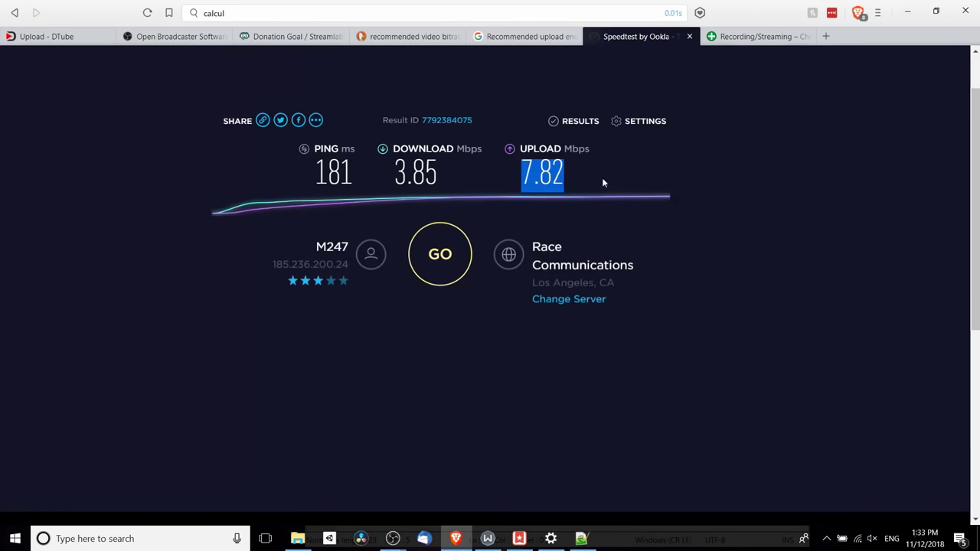
pyautogui.click(611, 180)
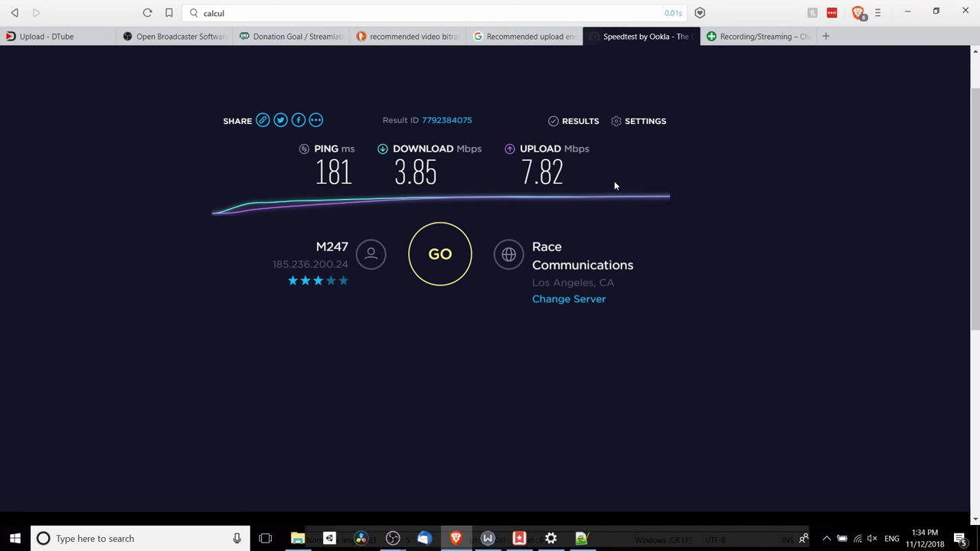
pyautogui.moveTo(521, 172); pyautogui.dragTo(587, 165)
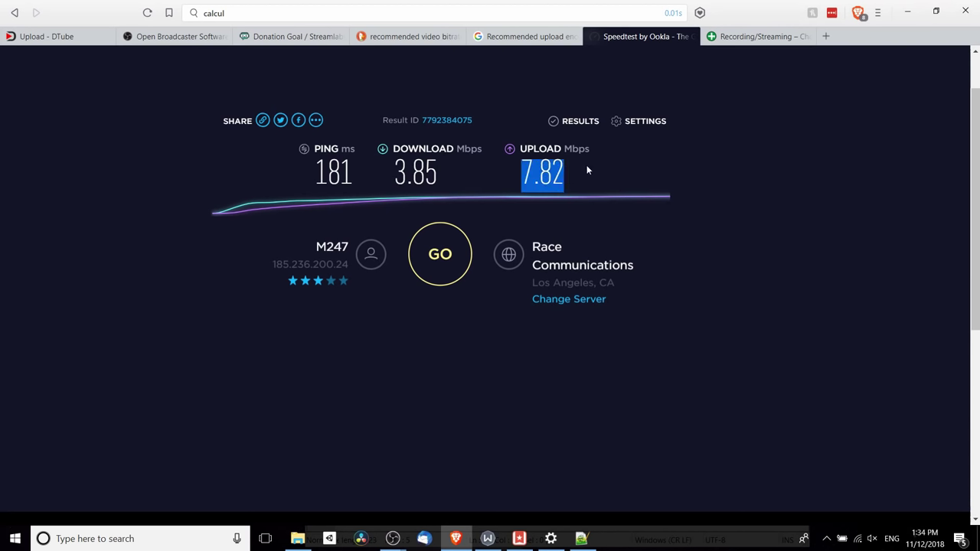
pyautogui.click(586, 165)
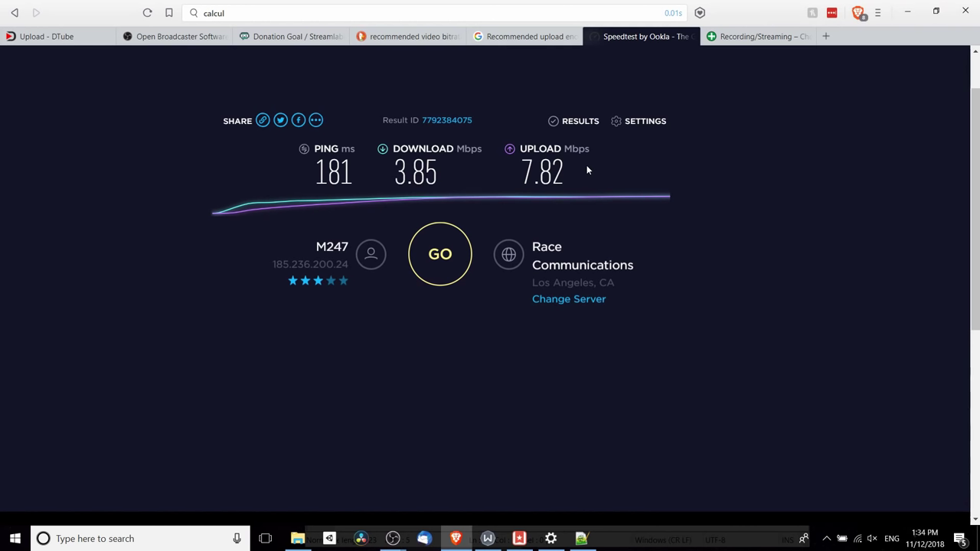
pyautogui.moveTo(585, 173); pyautogui.dragTo(608, 156)
pyautogui.click(512, 174)
# Examine YouTube's recommended SDR video bitrates for 1080p and 720p at standard frame rates.
pyautogui.hotkey('ctrl', 'shift', 'Tab')
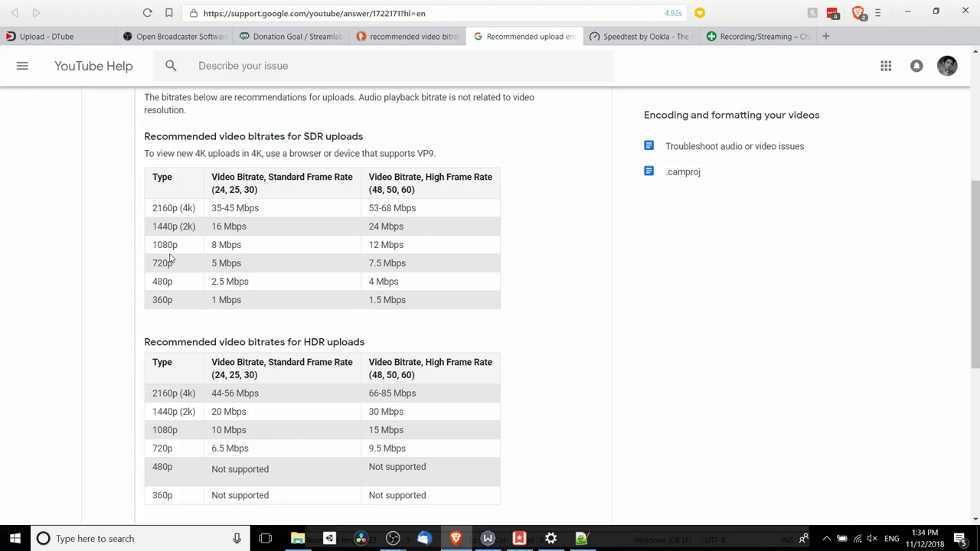
pyautogui.moveTo(146, 136); pyautogui.dragTo(430, 137)
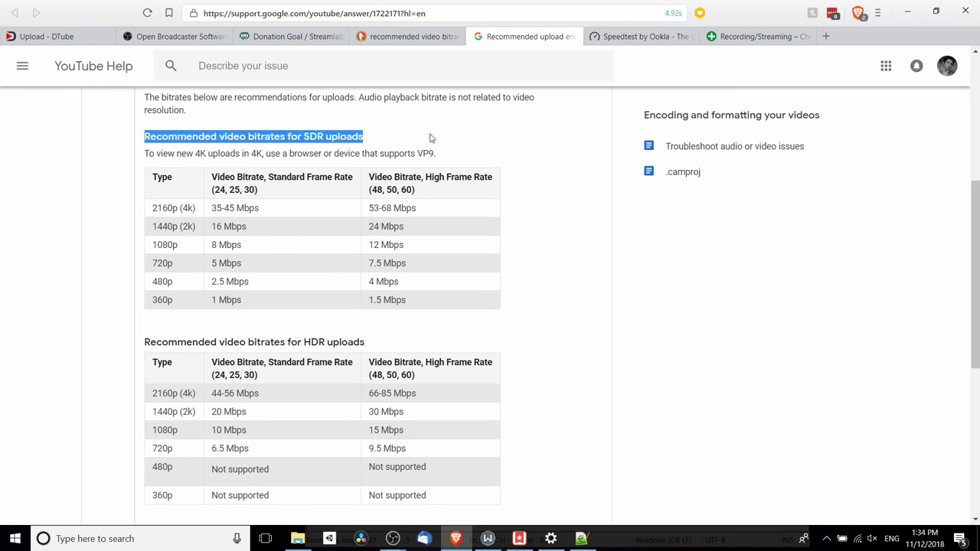
pyautogui.click(431, 138)
pyautogui.moveTo(150, 246); pyautogui.dragTo(278, 239)
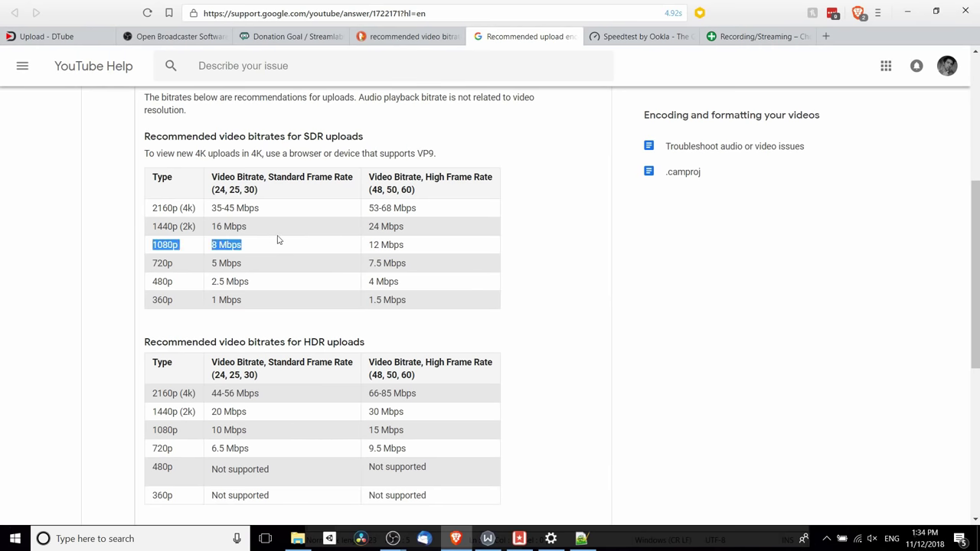
pyautogui.moveTo(244, 190); pyautogui.dragTo(269, 191)
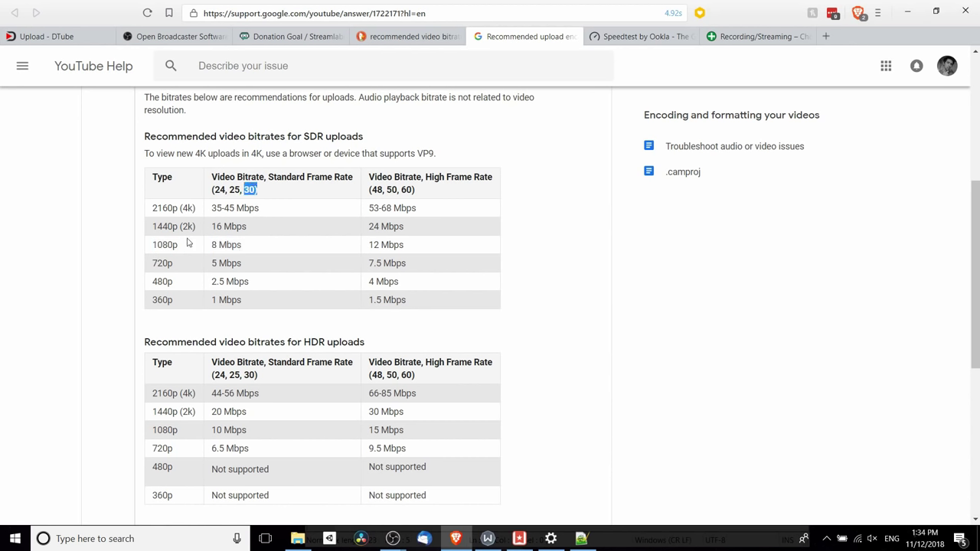
pyautogui.moveTo(153, 244); pyautogui.dragTo(287, 250)
pyautogui.click(265, 245)
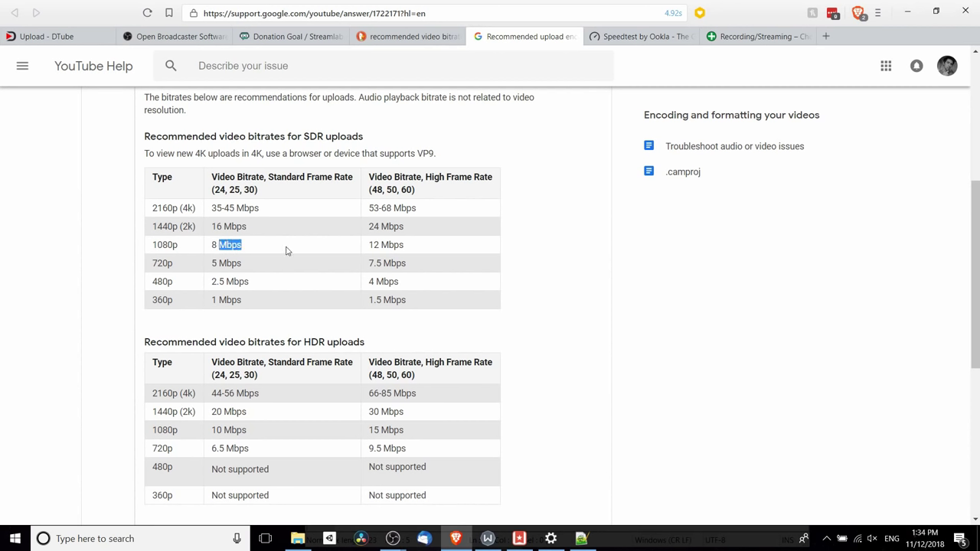
pyautogui.click(287, 251)
pyautogui.moveTo(150, 266); pyautogui.dragTo(283, 266)
pyautogui.click(283, 265)
# Examine YouTube's recommended SDR bitrates for 720p and 1080p at high frame rates.
pyautogui.moveTo(371, 189); pyautogui.dragTo(444, 192)
pyautogui.click(452, 192)
pyautogui.click(365, 244)
pyautogui.moveTo(369, 261); pyautogui.dragTo(434, 261)
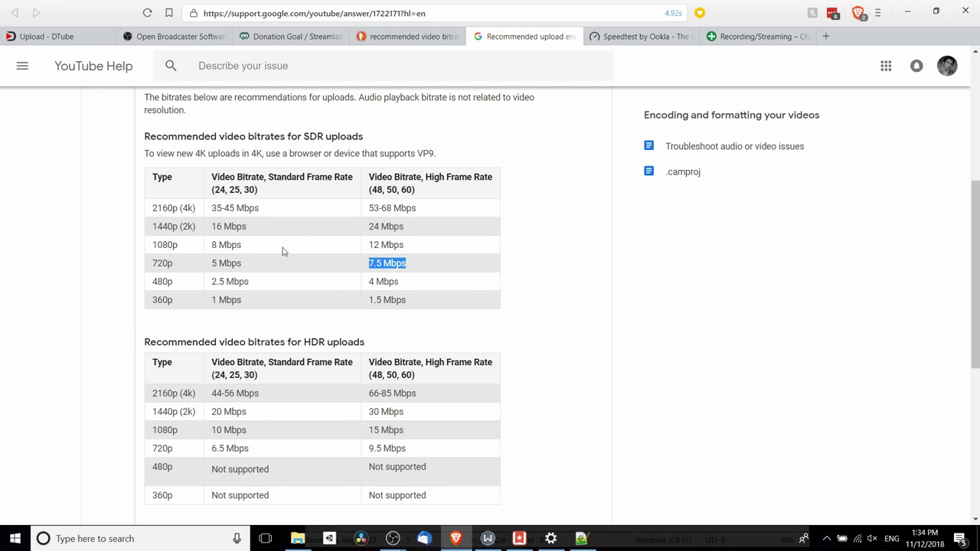
pyautogui.click(257, 252)
pyautogui.moveTo(153, 245); pyautogui.dragTo(203, 245)
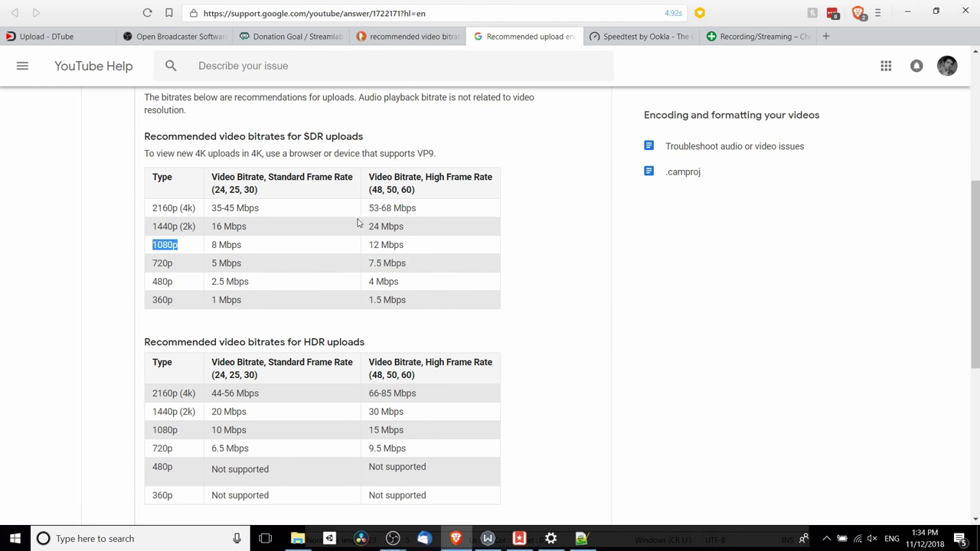
pyautogui.moveTo(369, 245); pyautogui.dragTo(444, 247)
pyautogui.click(420, 244)
pyautogui.moveTo(416, 250); pyautogui.dragTo(369, 246)
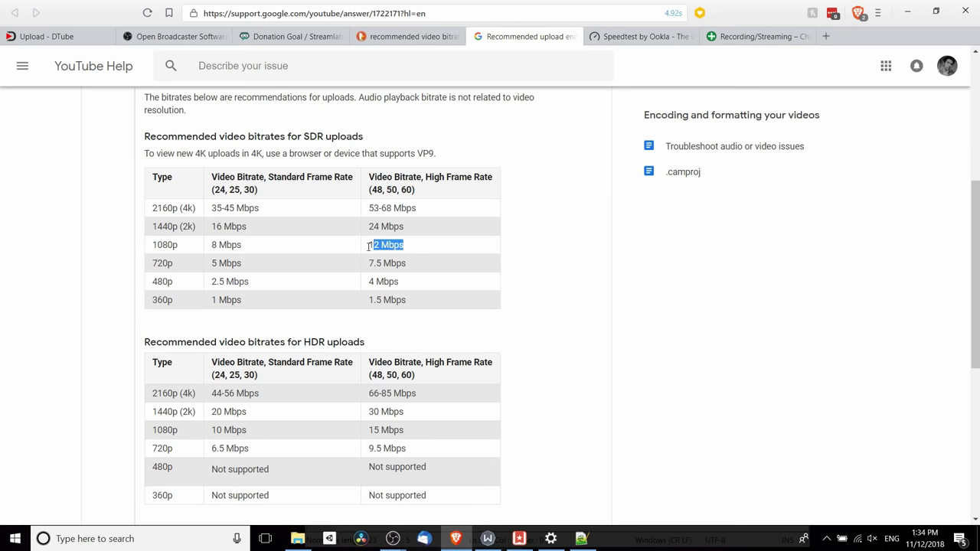
pyautogui.click(370, 250)
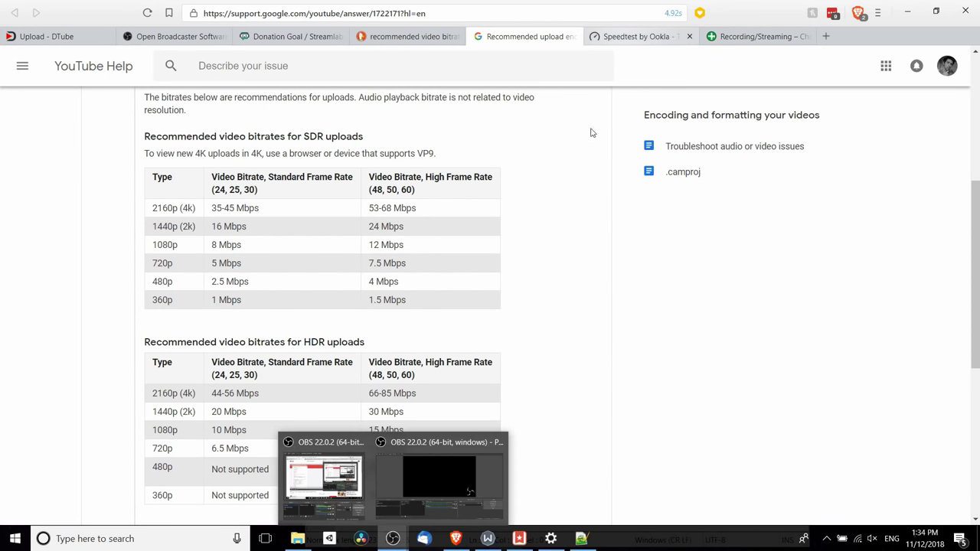
pyautogui.moveTo(406, 245); pyautogui.dragTo(368, 246)
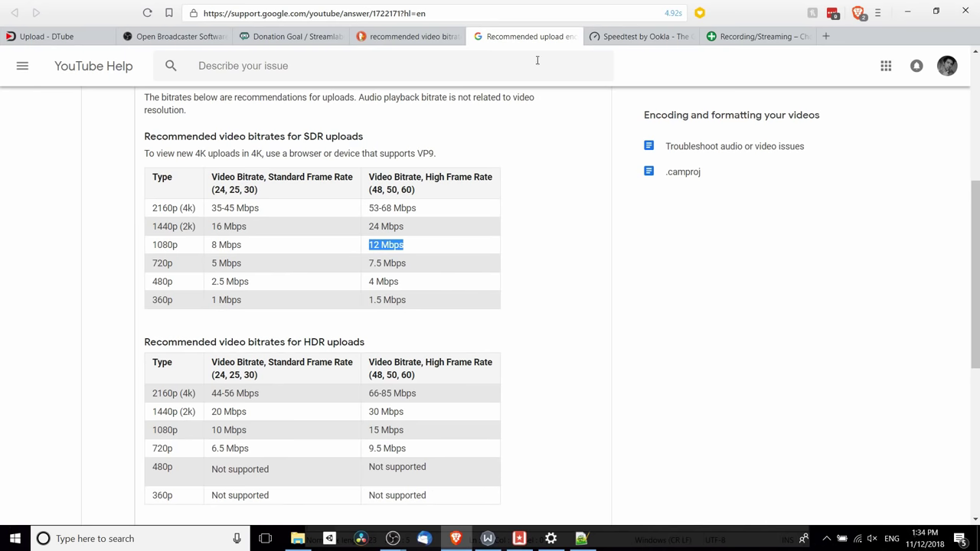
# Check the Speedtest upload speed again and compare it with the 1080p high frame rate bitrate in YouTube's table.
pyautogui.click(633, 38)
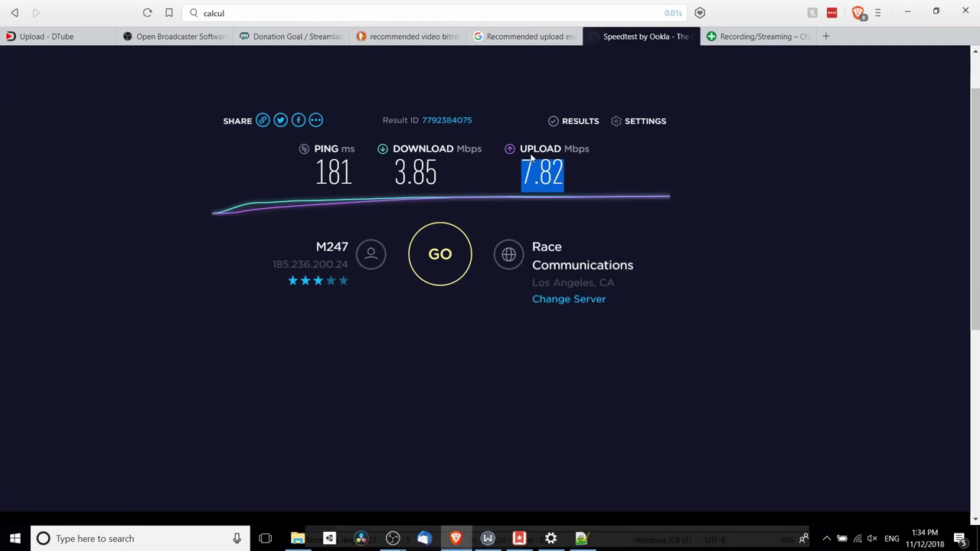
pyautogui.moveTo(530, 157); pyautogui.dragTo(525, 221)
pyautogui.click(529, 229)
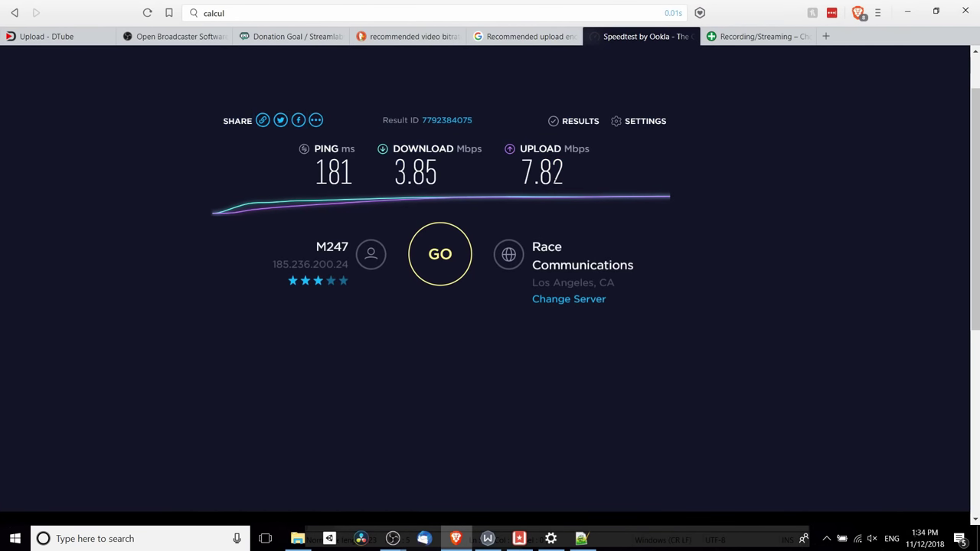
pyautogui.click(527, 36)
pyautogui.click(464, 250)
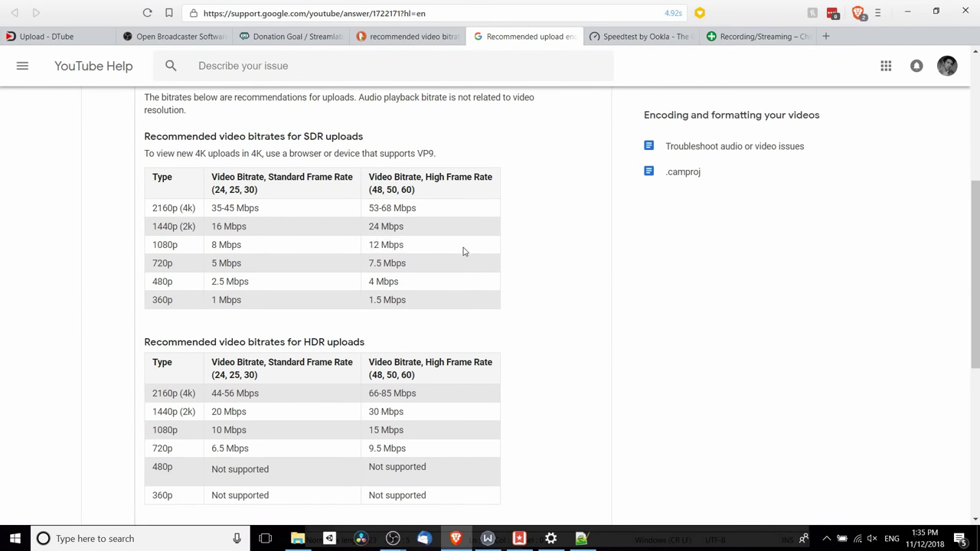
# Switch to OBS and reposition the Settings window showing the Output settings.
pyautogui.moveTo(393, 538)
pyautogui.click(452, 471)
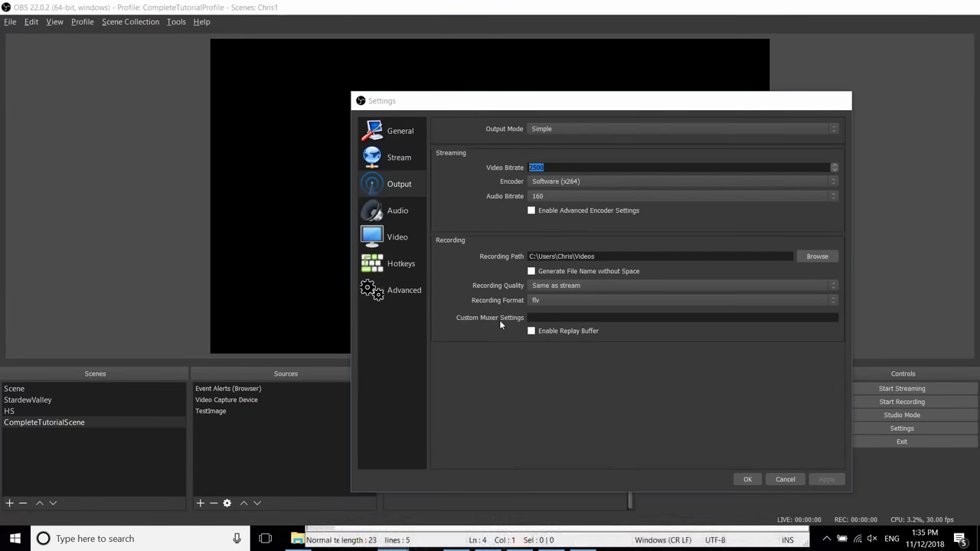
pyautogui.moveTo(549, 101); pyautogui.dragTo(390, 55)
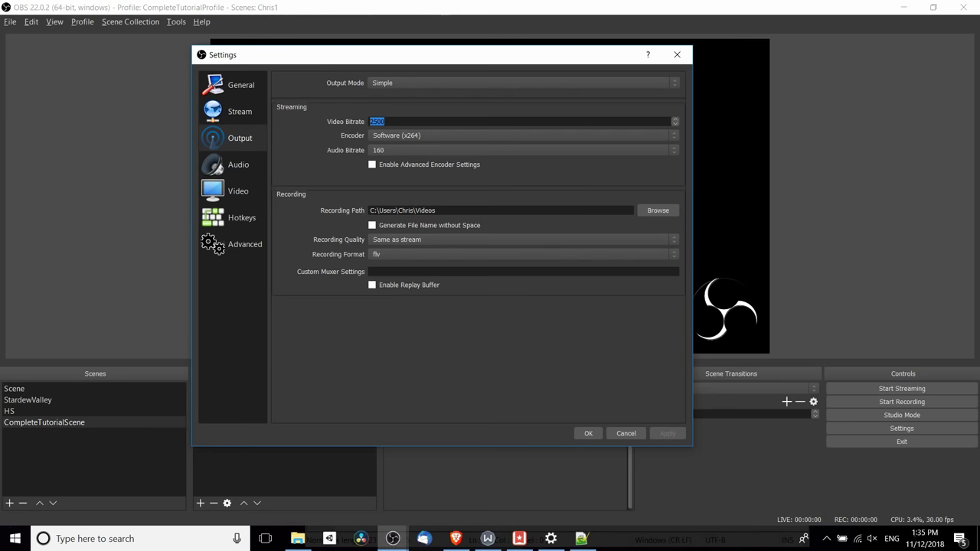
# Switch to the browser and look up YouTube's recommended SDR bitrate for 1080p at standard frame rate.
pyautogui.click(456, 538)
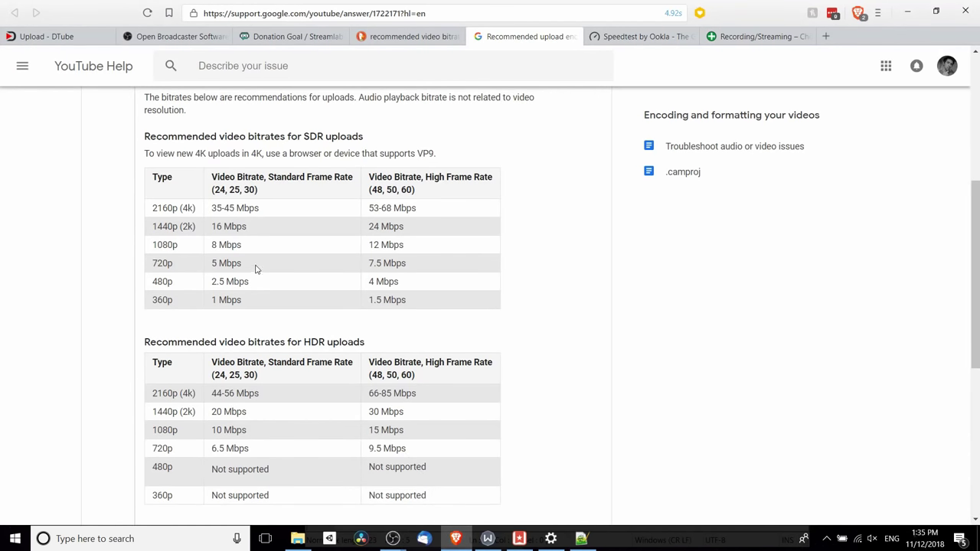
pyautogui.moveTo(256, 269)
pyautogui.mouseDown()
pyautogui.moveTo(202, 268)
pyautogui.moveTo(258, 253)
pyautogui.mouseUp()
pyautogui.click(206, 252)
pyautogui.click(258, 252)
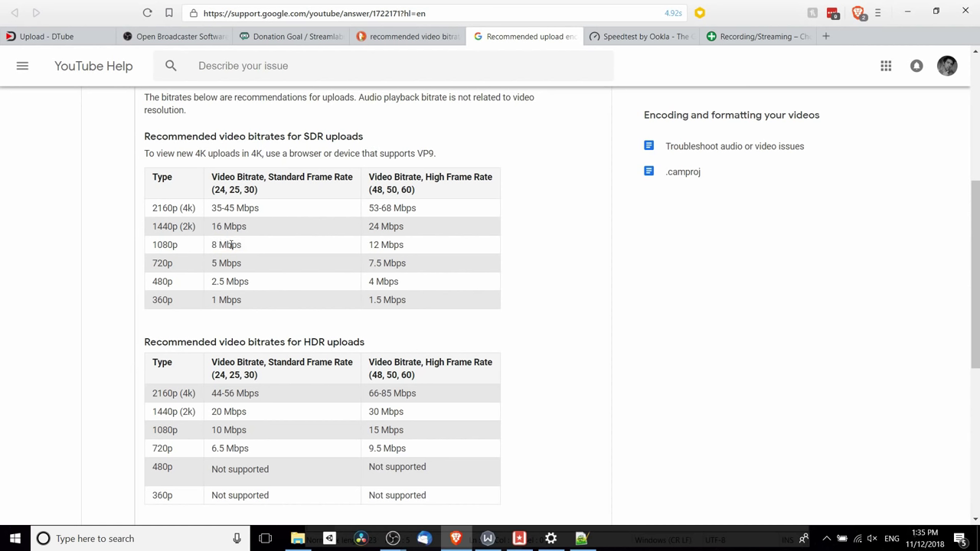
pyautogui.doubleClick(170, 245)
pyautogui.moveTo(275, 247); pyautogui.dragTo(202, 245)
pyautogui.click(566, 246)
# Return to OBS and set the streaming video bitrate to 8000 and the audio bitrate to 192.
pyautogui.click(464, 492)
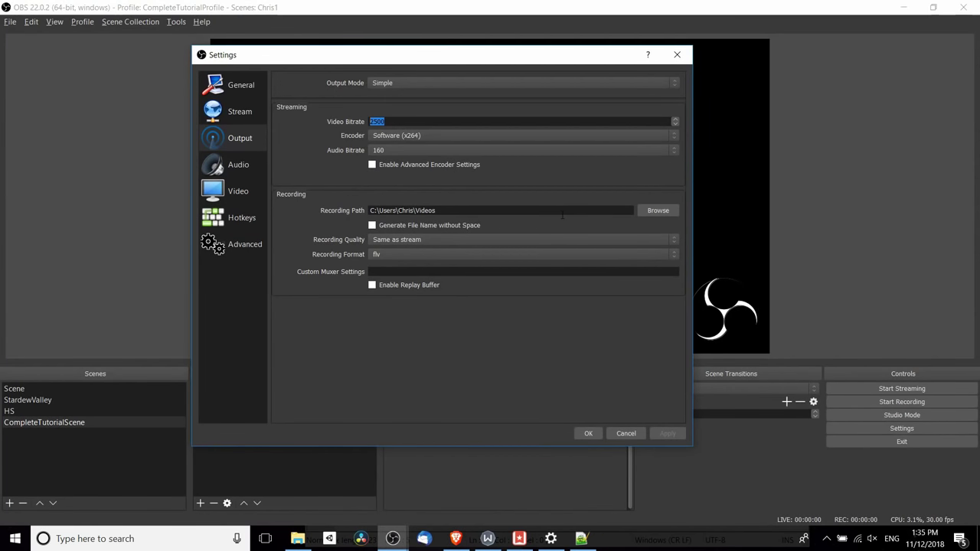
pyautogui.write('8000')
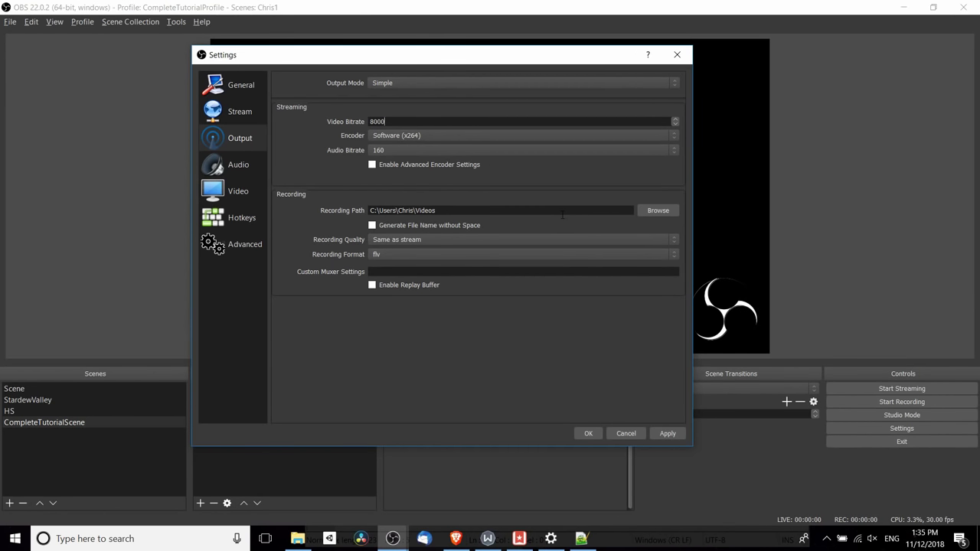
pyautogui.click(396, 151)
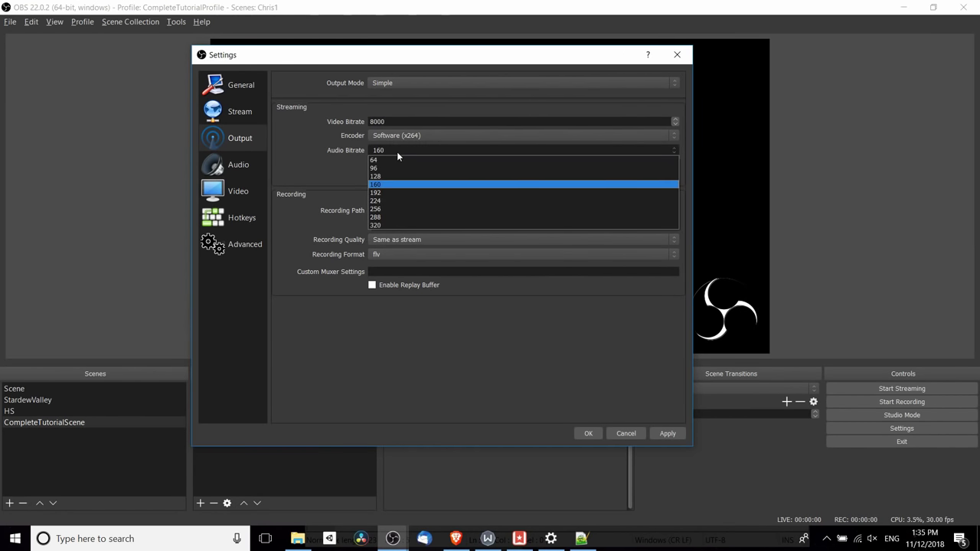
pyautogui.click(385, 193)
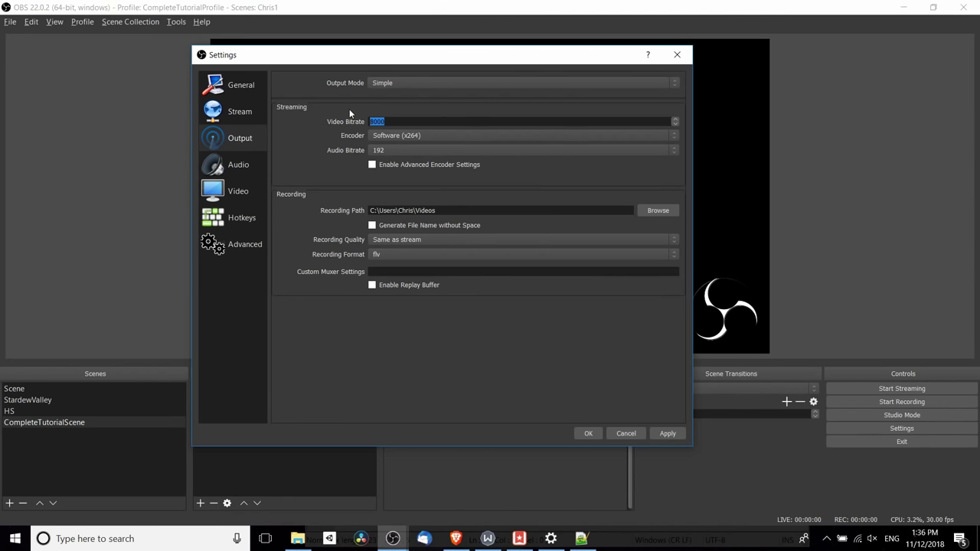
pyautogui.click(345, 116)
# Set the recording format to mov, review the recording path, and apply the Output settings.
pyautogui.click(374, 257)
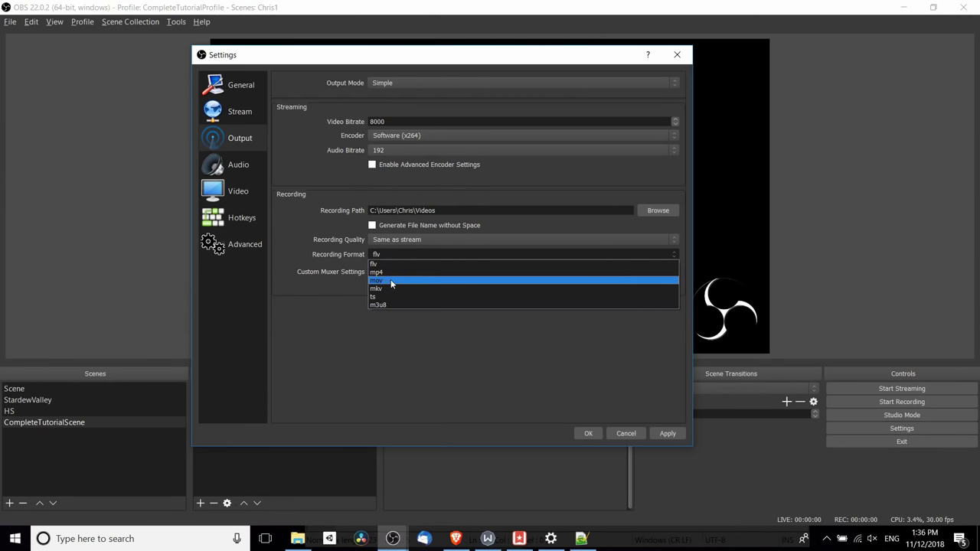
pyautogui.click(392, 281)
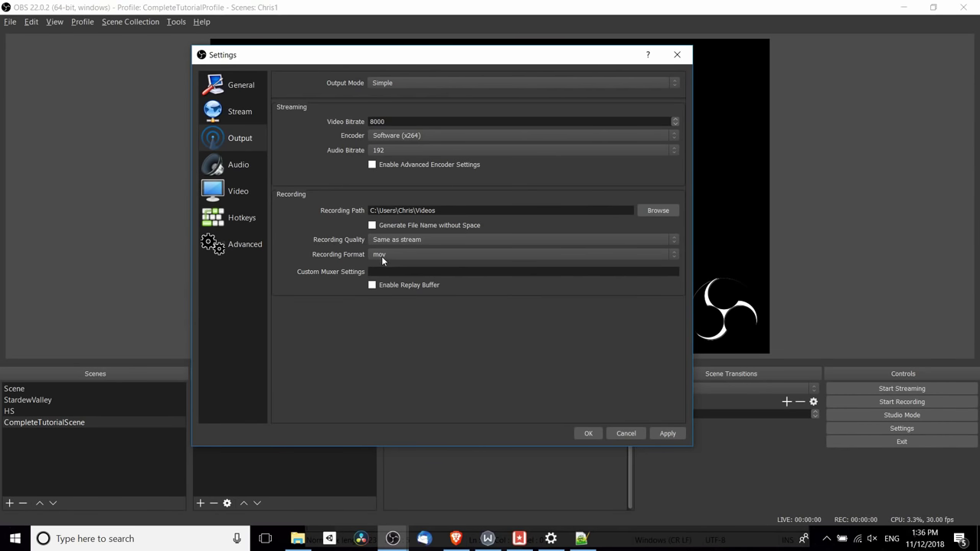
pyautogui.tripleClick(526, 213)
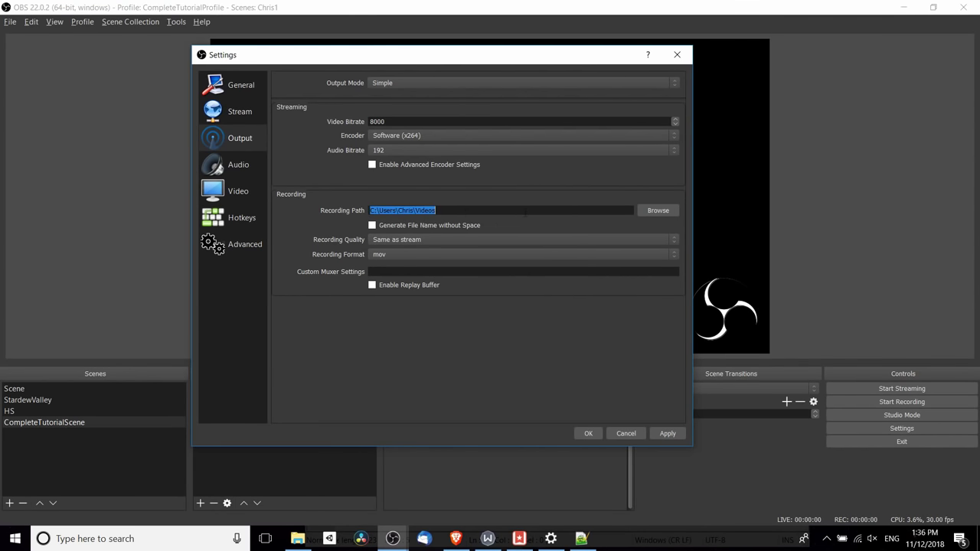
pyautogui.click(526, 213)
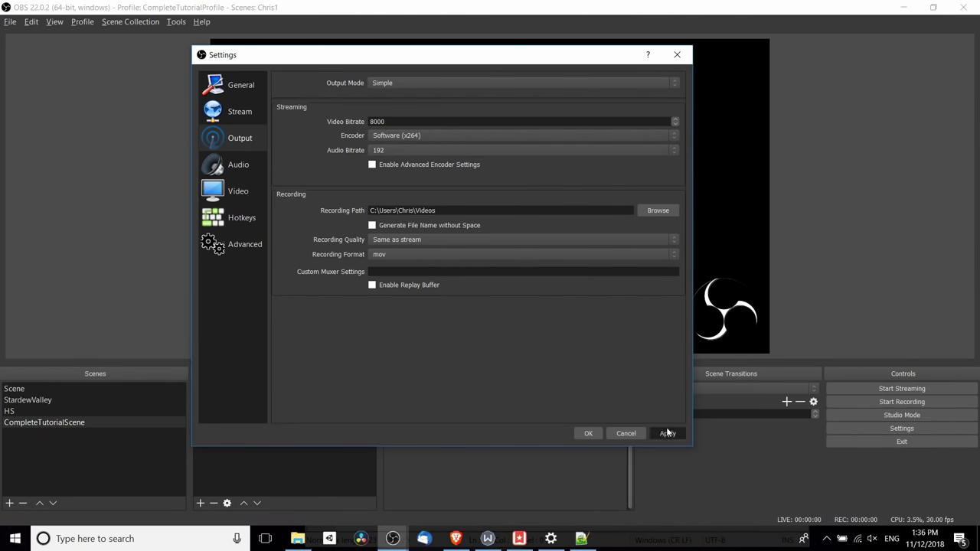
# Change the output mode to Advanced and open its Recording settings.
pyautogui.click(390, 83)
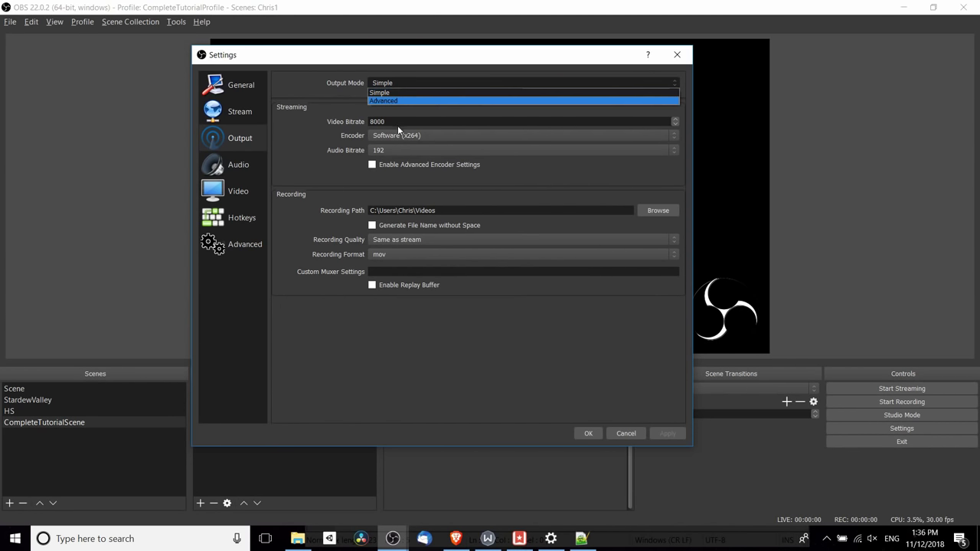
pyautogui.click(394, 101)
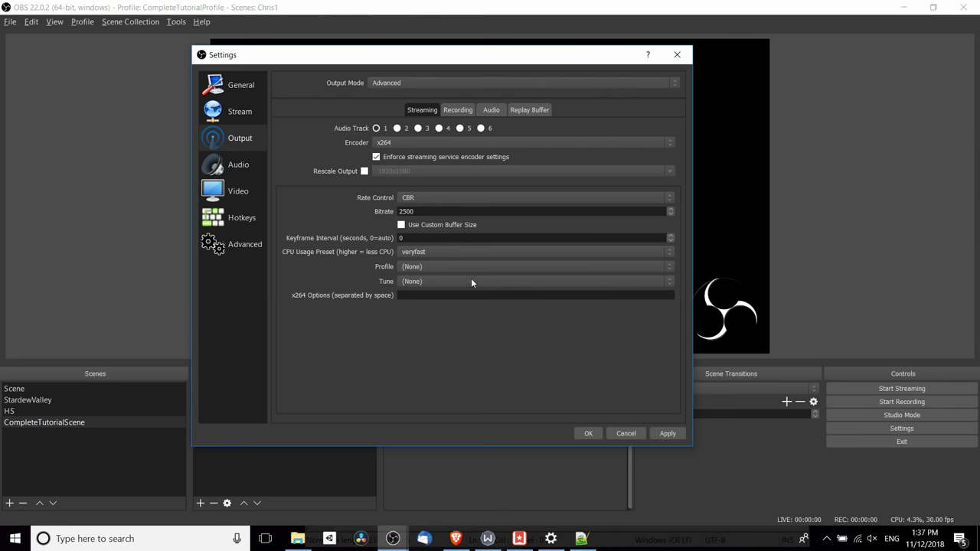
pyautogui.click(462, 110)
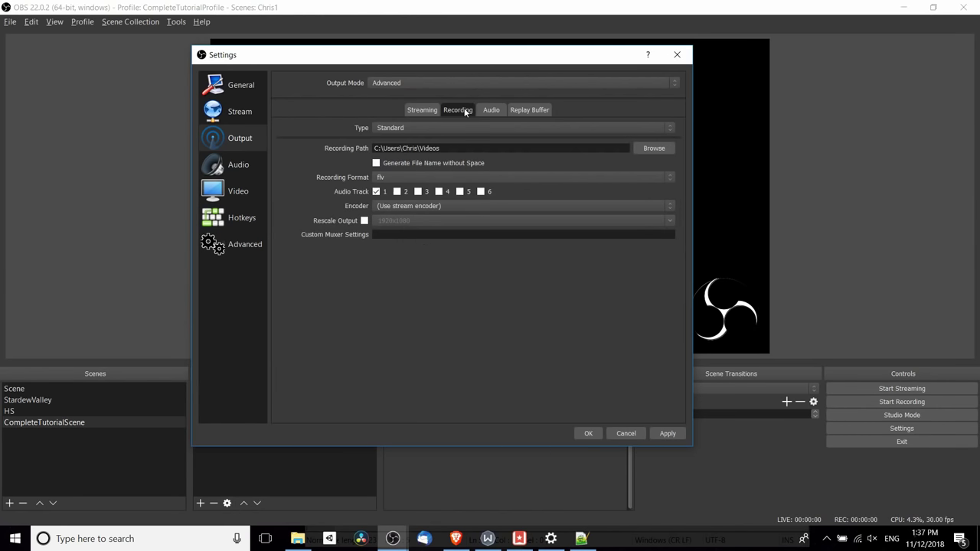
# Switch the output mode to Simple for comparison, and return it to Advanced.
pyautogui.click(410, 114)
pyautogui.click(390, 82)
pyautogui.click(387, 101)
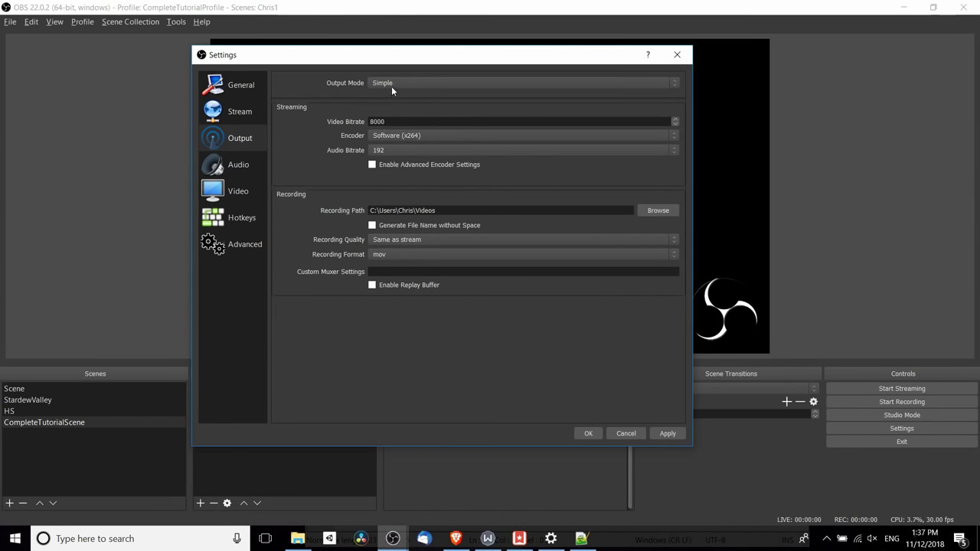
pyautogui.click(391, 88)
pyautogui.click(395, 100)
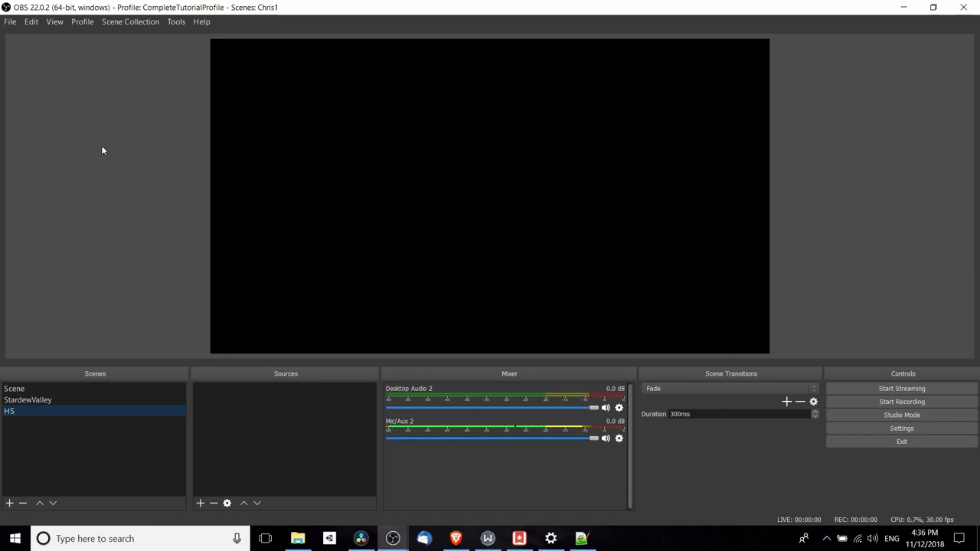
# Open the Output settings and review the audio tracks assigned to streaming and to recording.
pyautogui.click(248, 94)
pyautogui.click(10, 21)
pyautogui.click(24, 73)
pyautogui.click(277, 129)
pyautogui.click(285, 163)
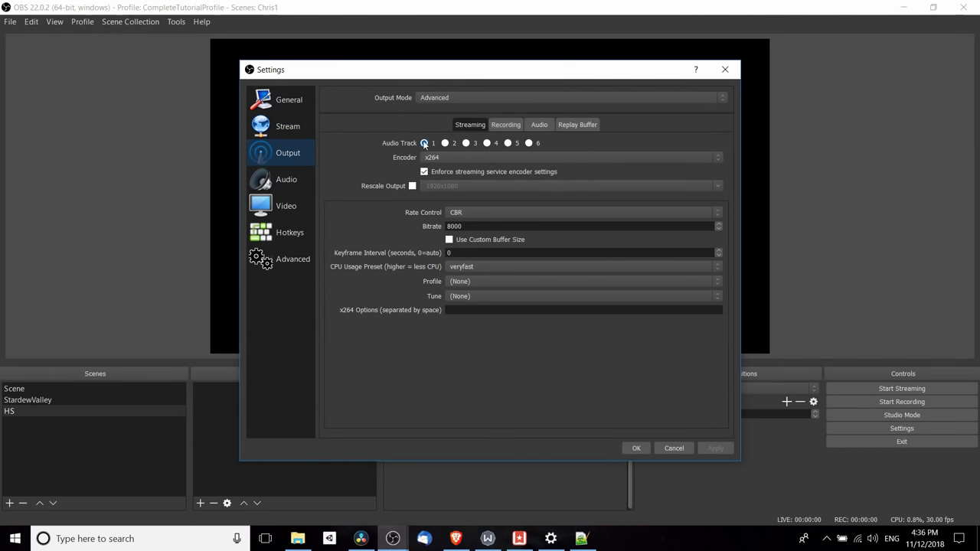
pyautogui.click(491, 125)
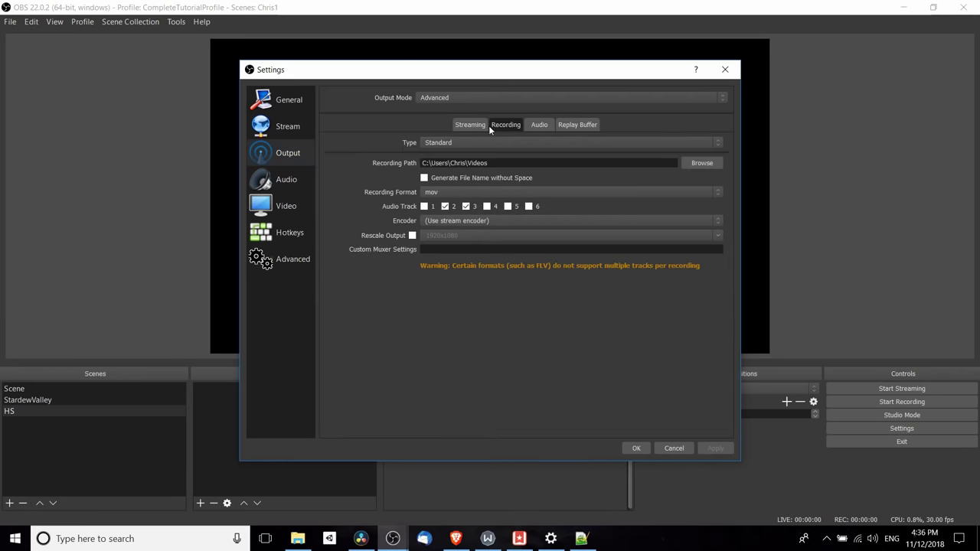
pyautogui.click(425, 206)
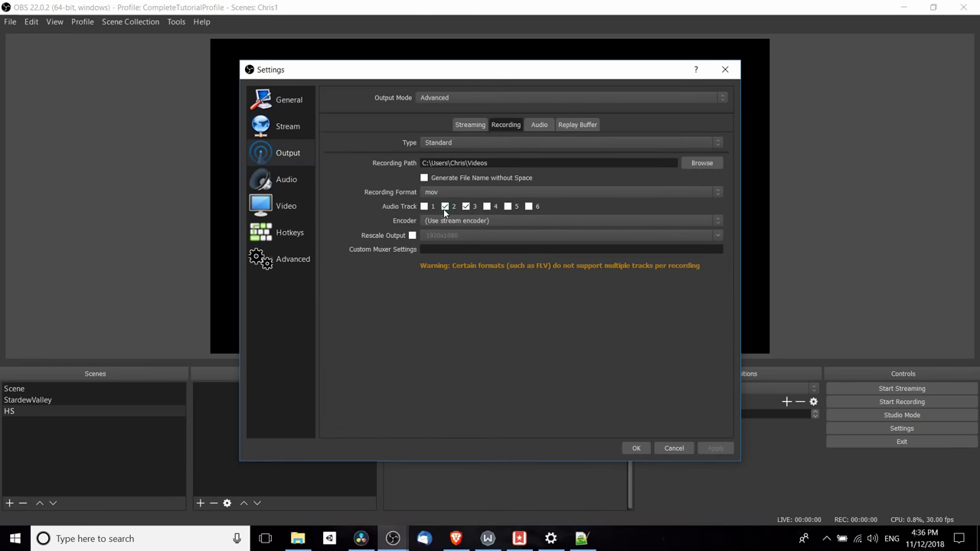
pyautogui.click(636, 449)
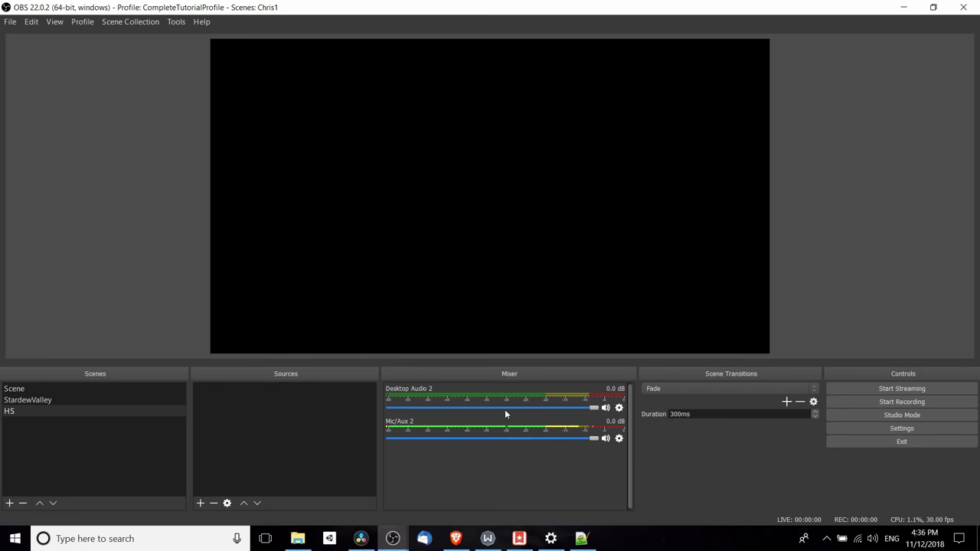
# Open the microphone's Advanced Audio Properties, widen the window, and review the track assignments for desktop audio and microphone.
pyautogui.click(619, 439)
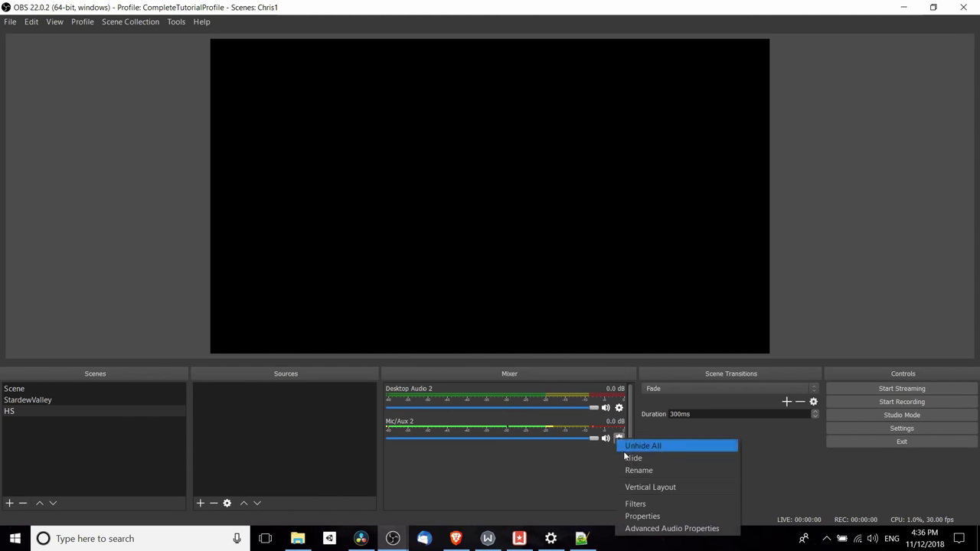
pyautogui.click(666, 529)
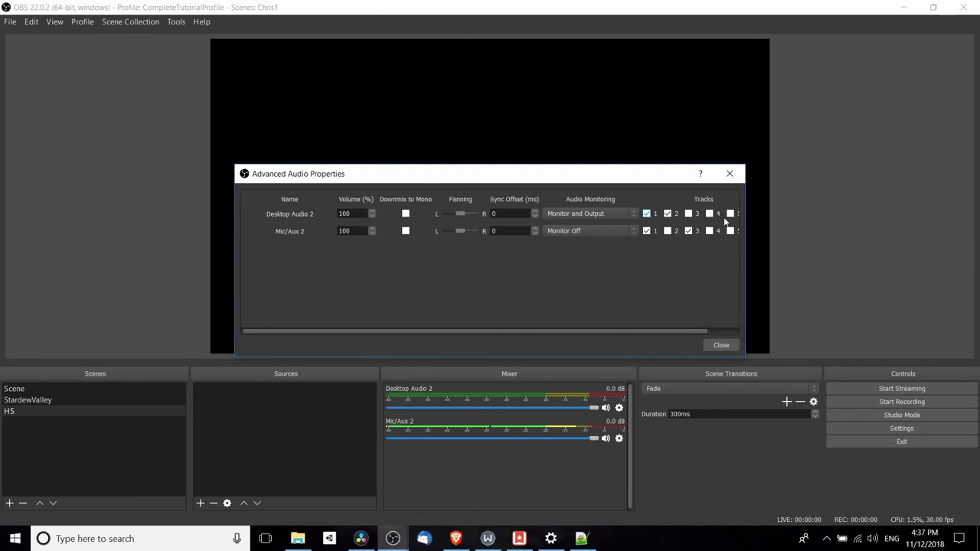
pyautogui.moveTo(744, 245); pyautogui.dragTo(852, 243)
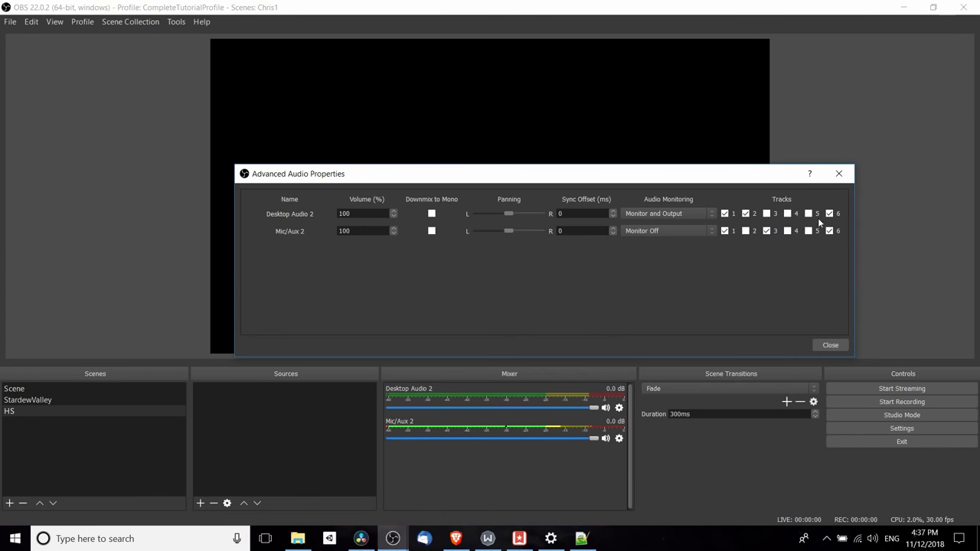
pyautogui.click(745, 230)
pyautogui.click(831, 346)
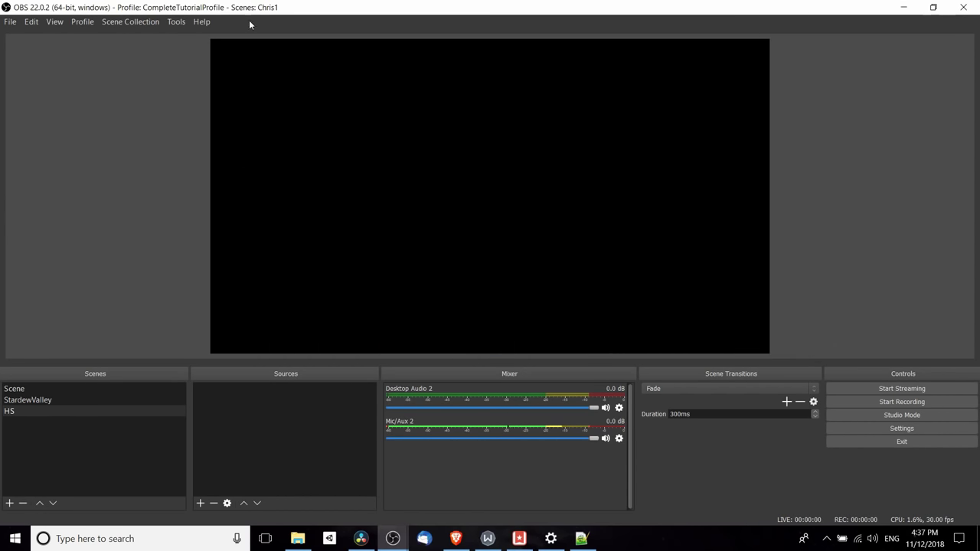
# Reopen the Output settings and examine the recording audio tracks and the available recording formats, keeping mov.
pyautogui.click(11, 22)
pyautogui.click(36, 67)
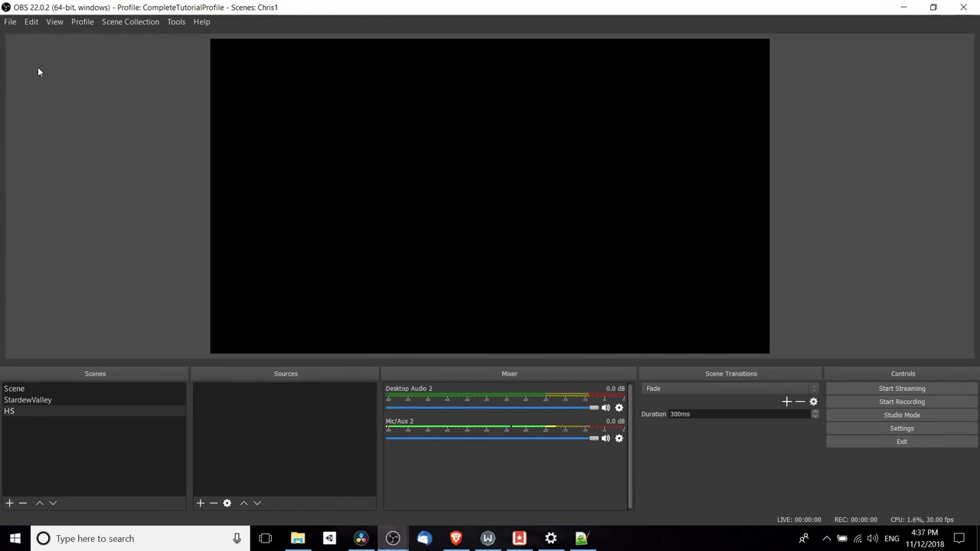
pyautogui.click(297, 150)
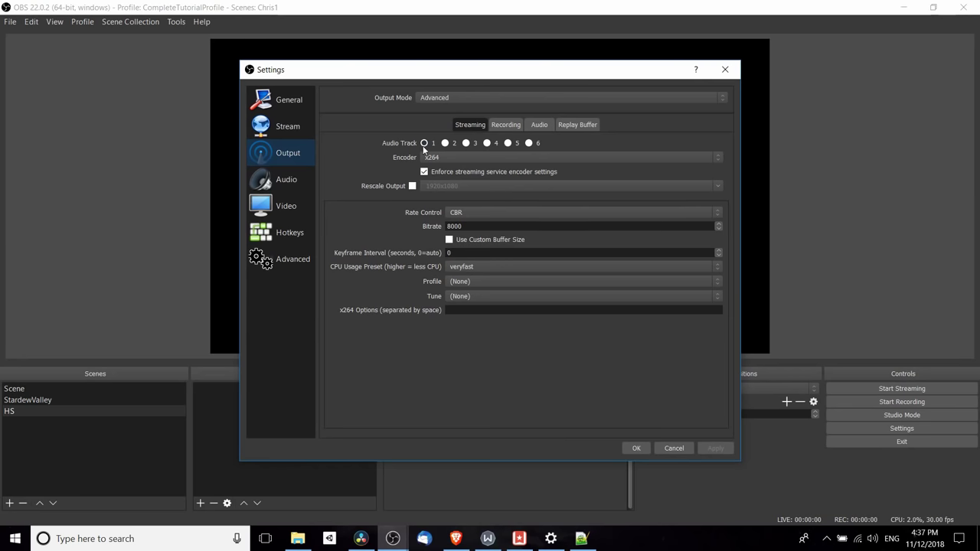
pyautogui.click(496, 127)
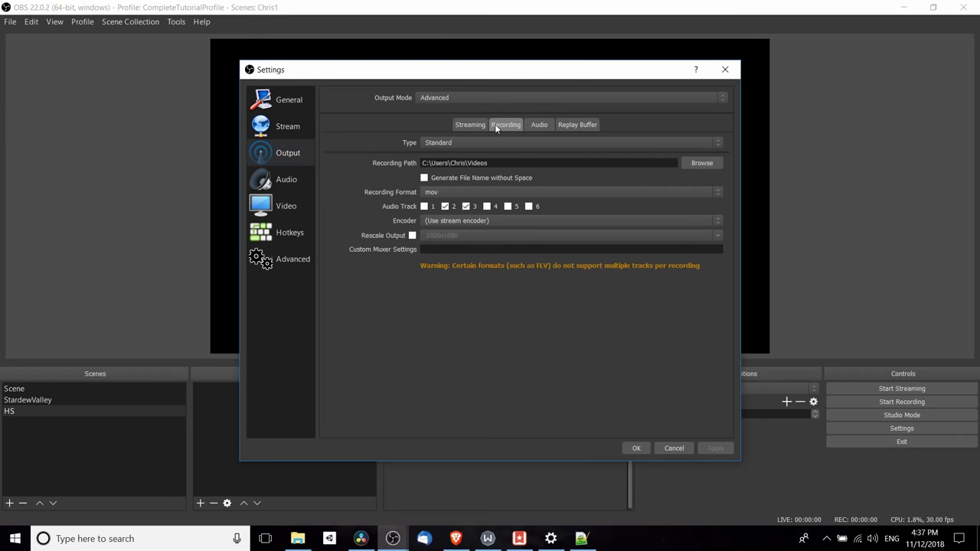
pyautogui.click(446, 207)
pyautogui.click(459, 192)
pyautogui.click(459, 193)
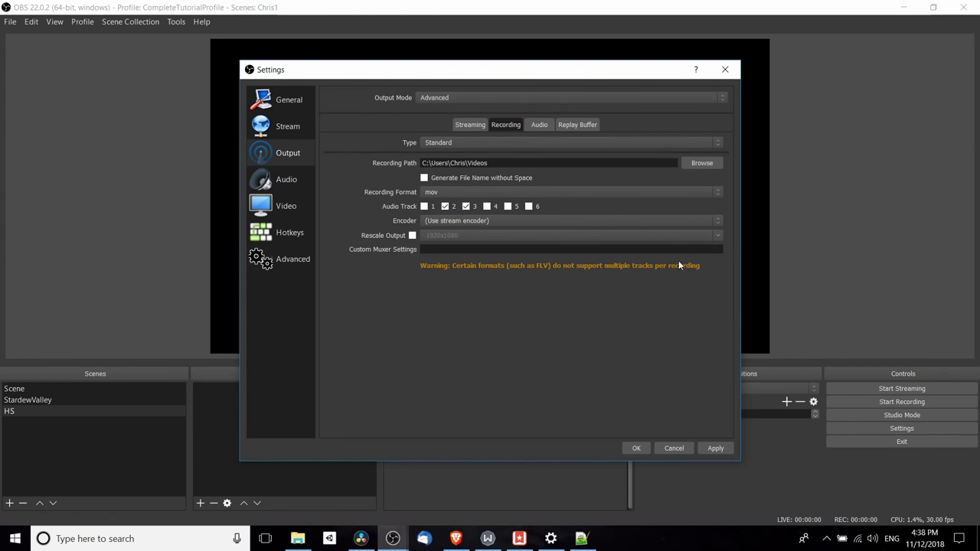
pyautogui.click(447, 193)
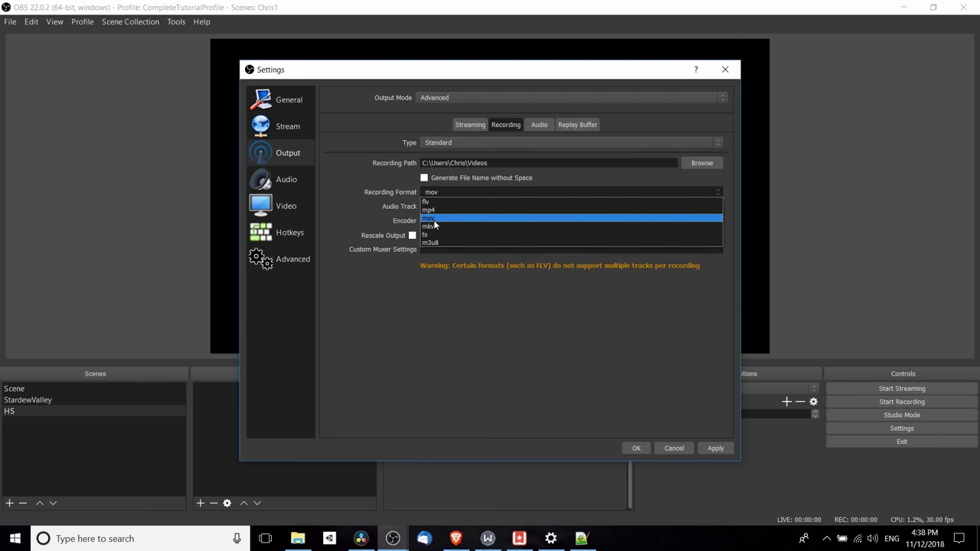
pyautogui.click(520, 286)
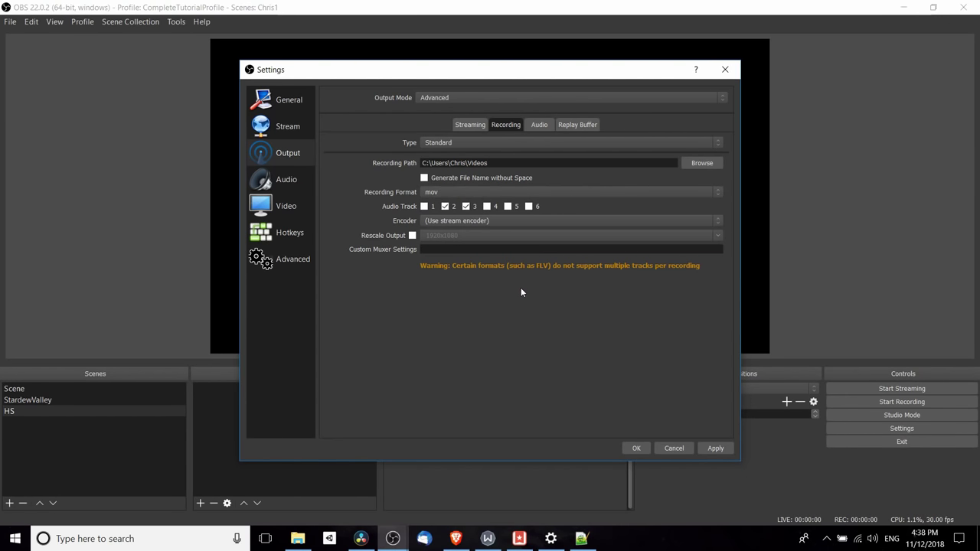
pyautogui.click(635, 448)
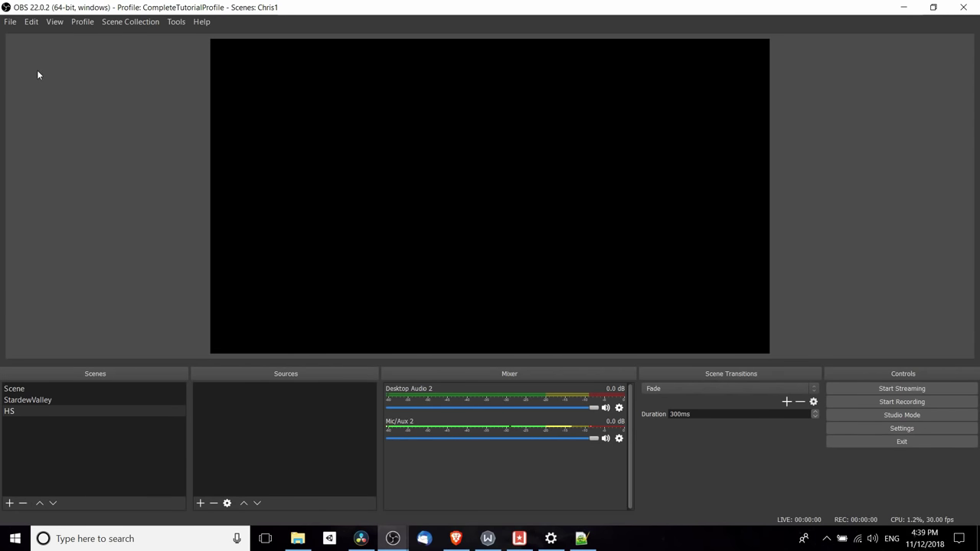
pyautogui.click(12, 25)
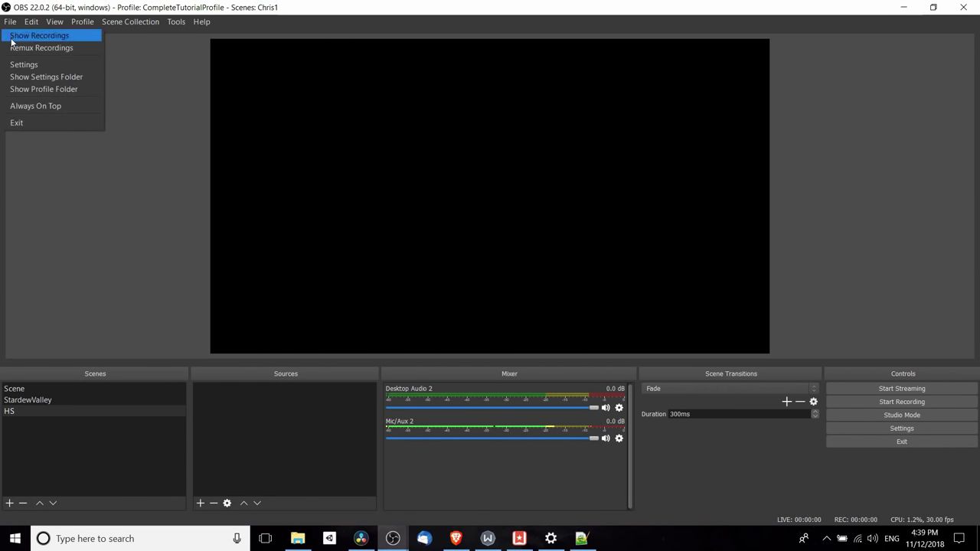
pyautogui.click(11, 45)
pyautogui.click(580, 254)
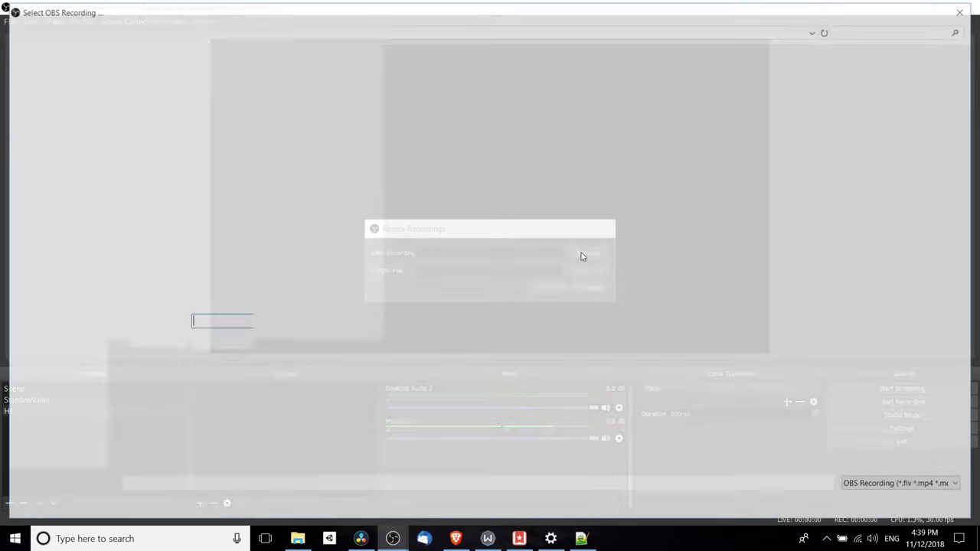
pyautogui.doubleClick(306, 142)
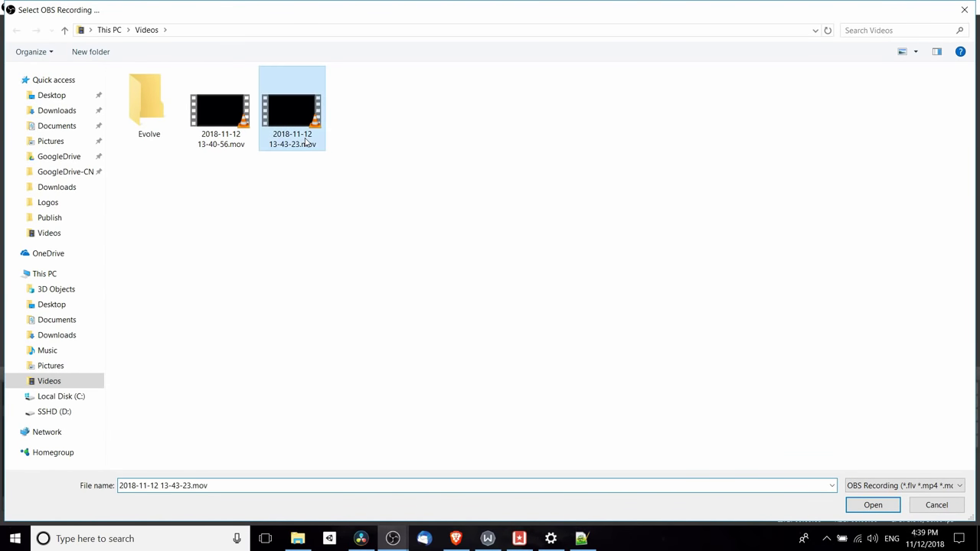
pyautogui.moveTo(462, 270); pyautogui.dragTo(567, 271)
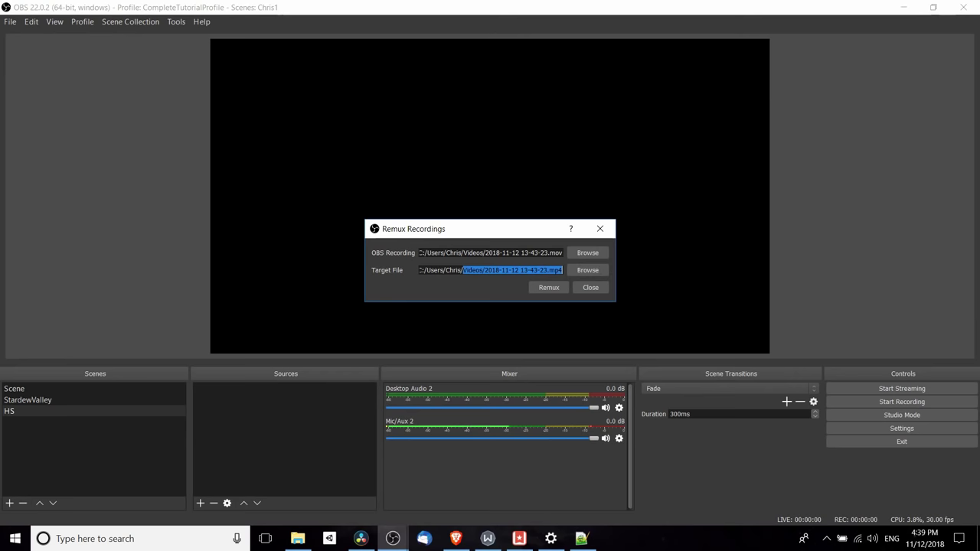
pyautogui.click(589, 274)
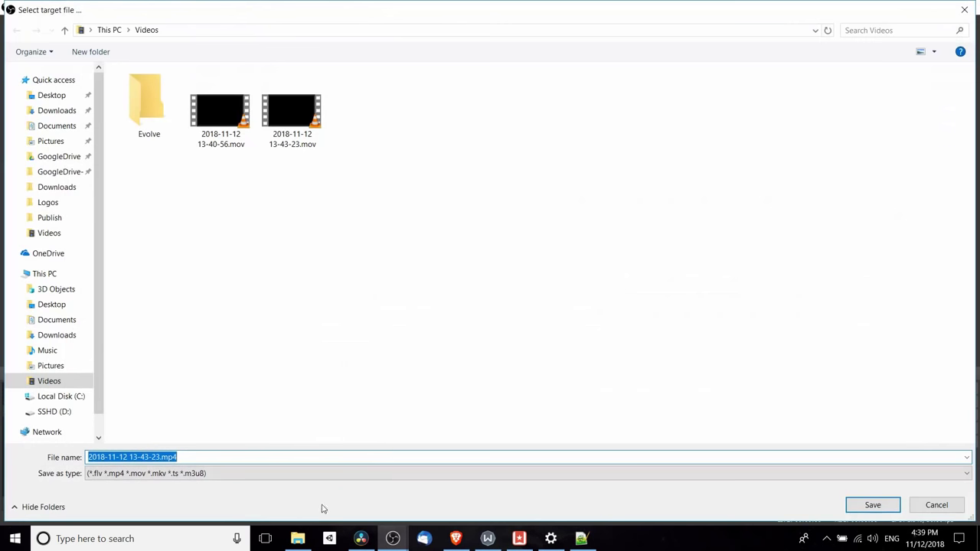
pyautogui.click(161, 457)
pyautogui.hotkey('ctrl', 'a')
pyautogui.click(188, 457)
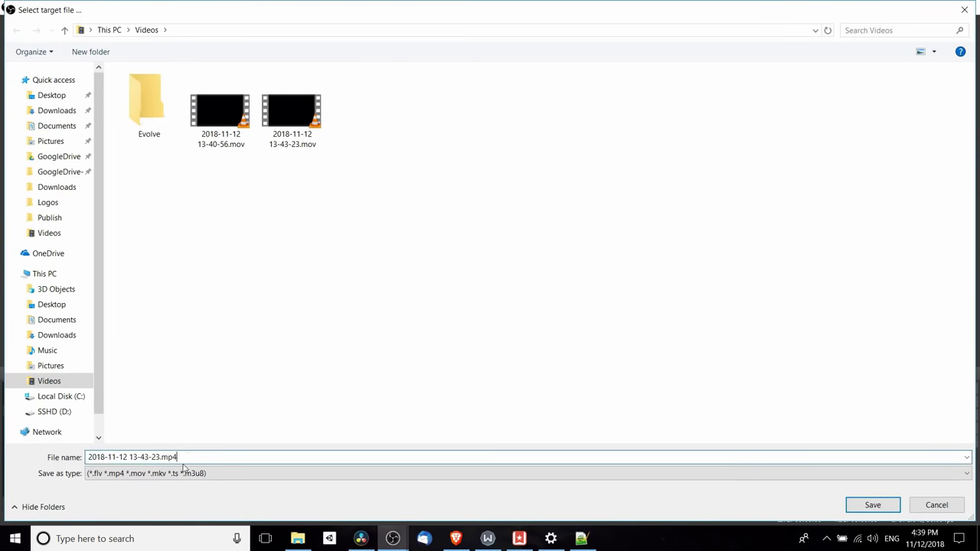
pyautogui.click(504, 321)
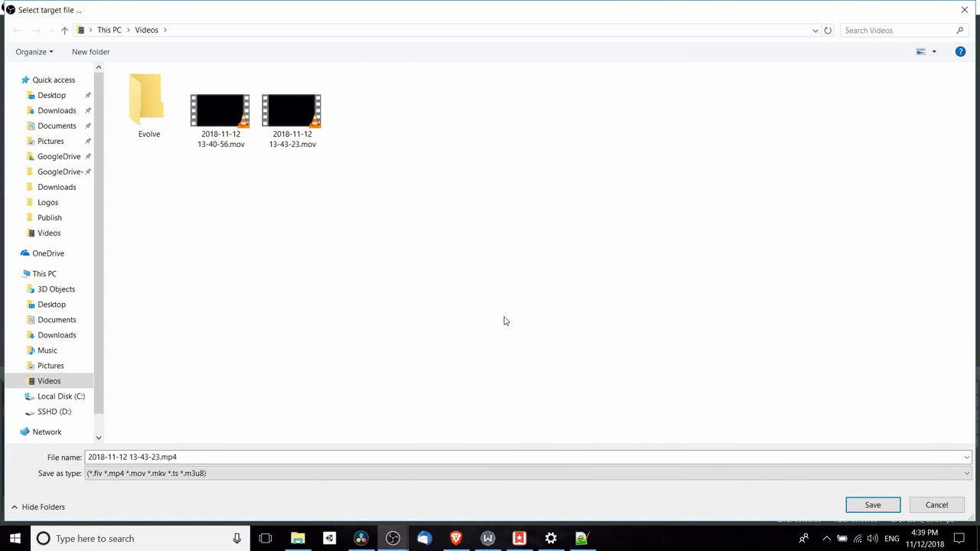
pyautogui.click(184, 457)
pyautogui.click(182, 458)
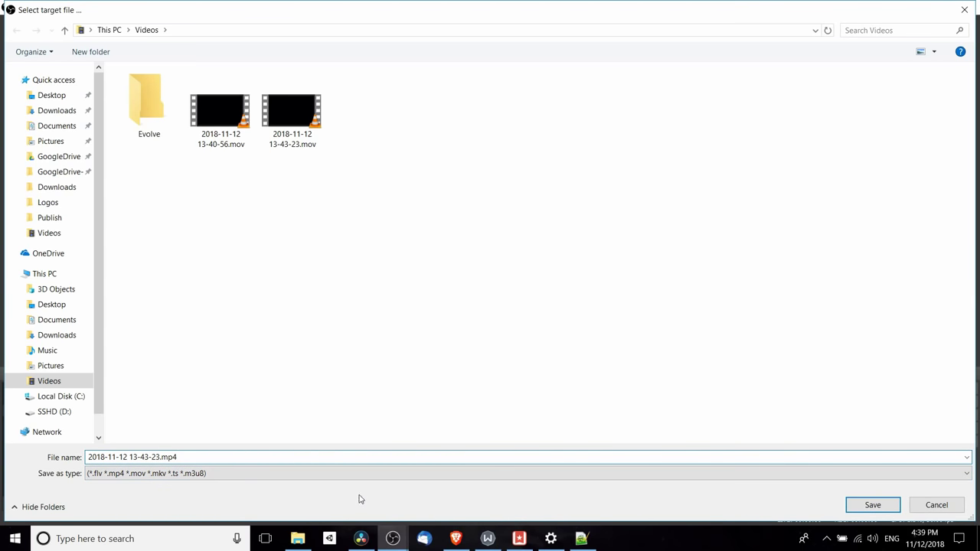
pyautogui.press('BackSpace')
pyautogui.press('BackSpace')
pyautogui.press('BackSpace')
pyautogui.write('mp4')
pyautogui.press('BackSpace')
pyautogui.press('BackSpace')
pyautogui.write('kv')
pyautogui.doubleClick(174, 459)
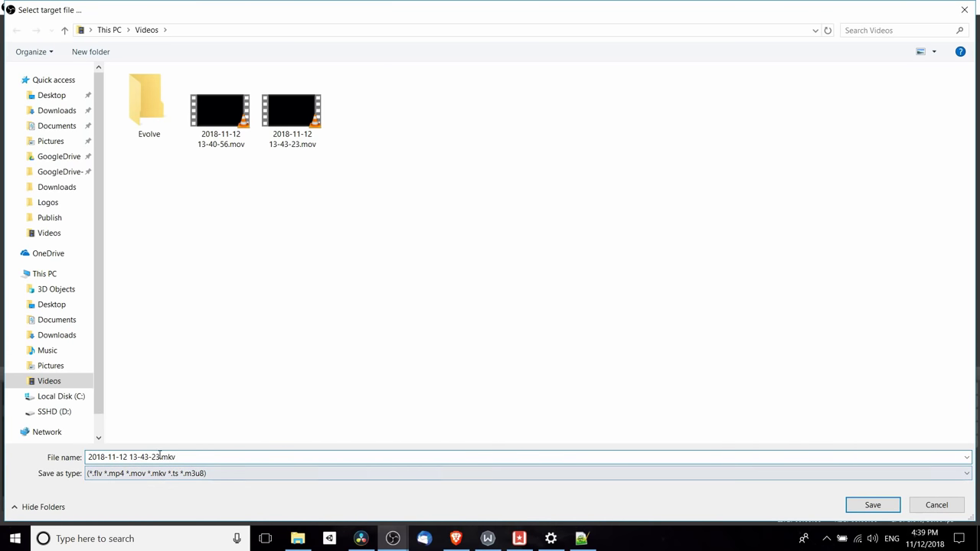
pyautogui.click(873, 505)
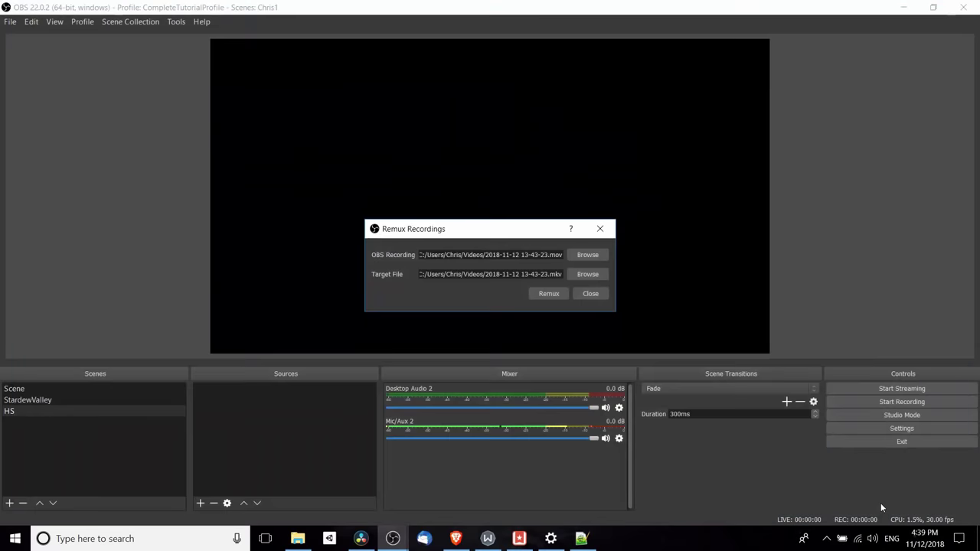
pyautogui.click(547, 293)
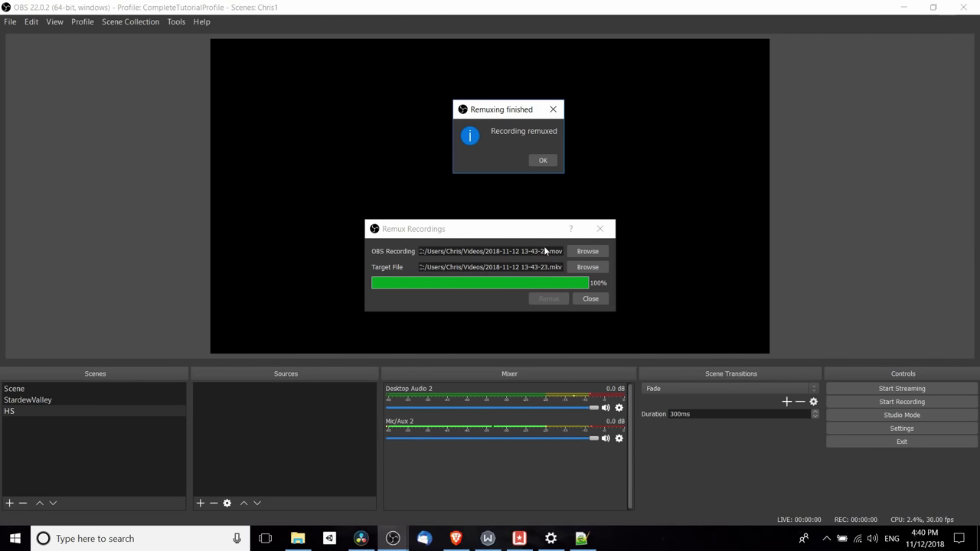
pyautogui.click(543, 160)
pyautogui.click(305, 536)
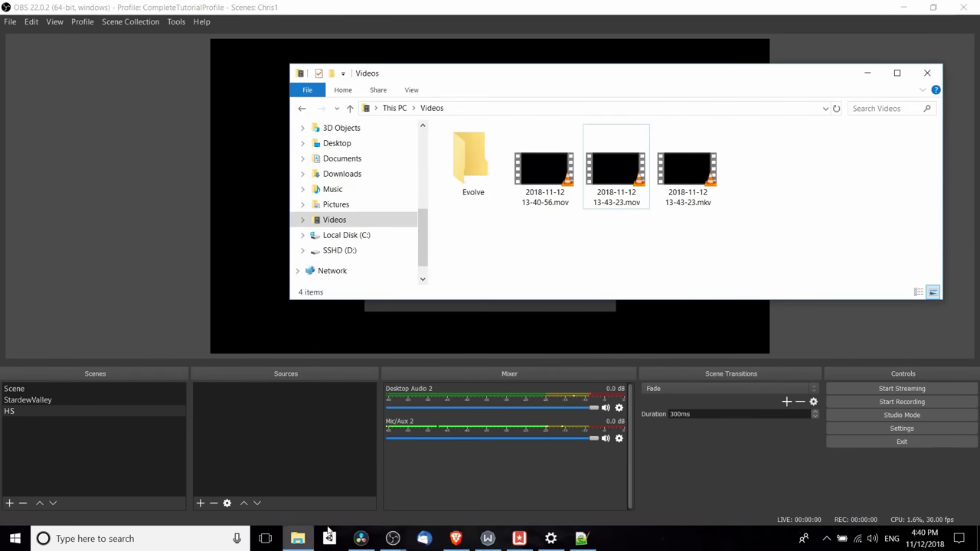
pyautogui.click(697, 191)
pyautogui.doubleClick(699, 205)
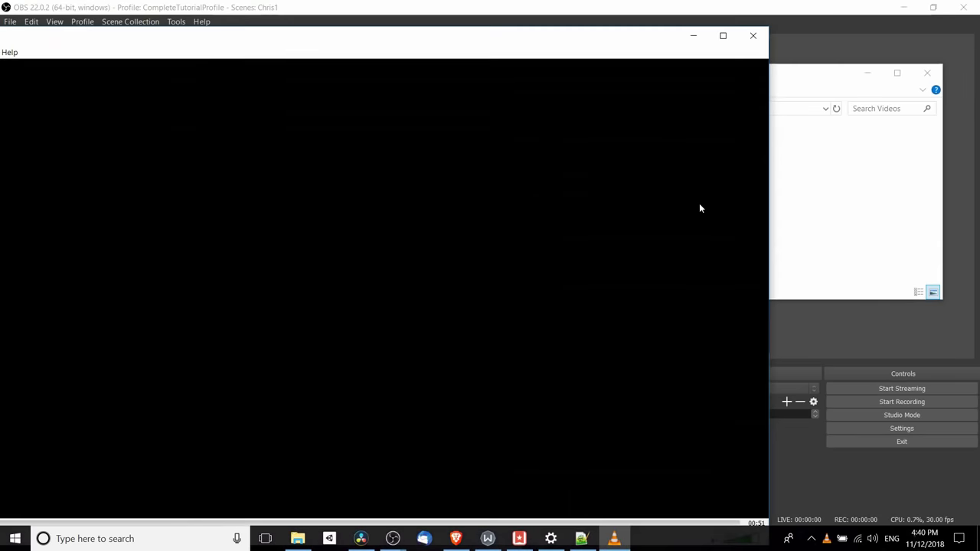
pyautogui.moveTo(546, 44); pyautogui.dragTo(703, 17)
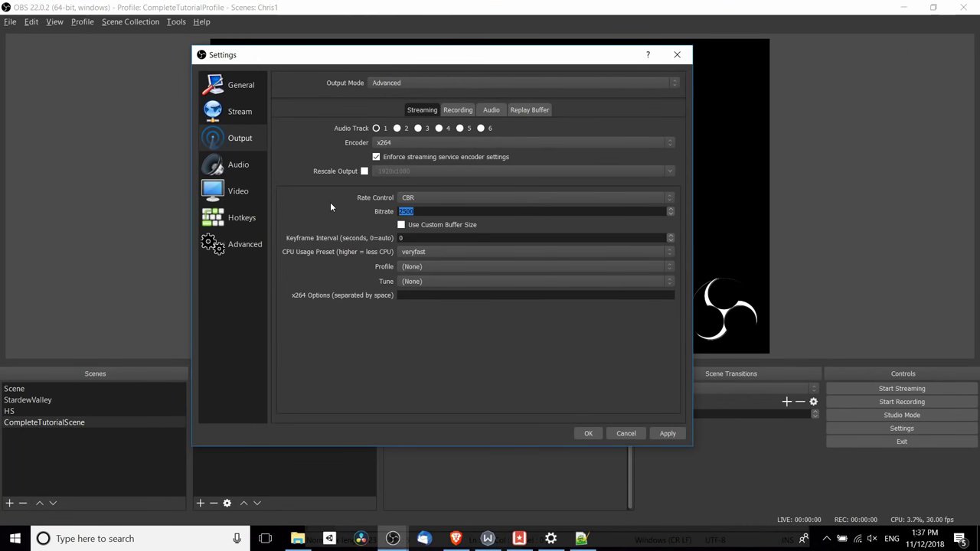
# Set the streaming bitrate to 8000 and the audio bitrate of tracks 1, 2 and 3 to 192, and apply the settings.
pyautogui.write('8000')
pyautogui.click(491, 110)
pyautogui.click(399, 143)
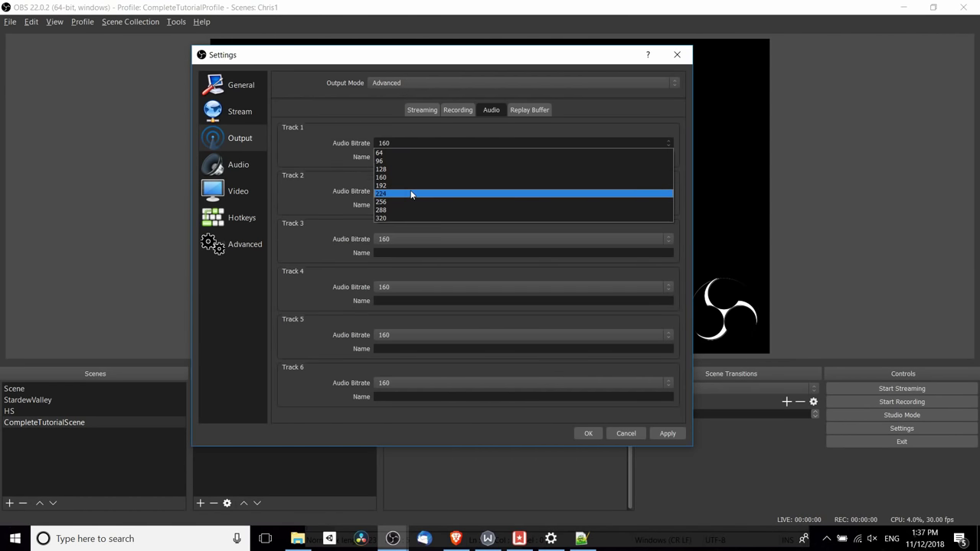
pyautogui.click(407, 185)
pyautogui.click(394, 191)
pyautogui.click(389, 232)
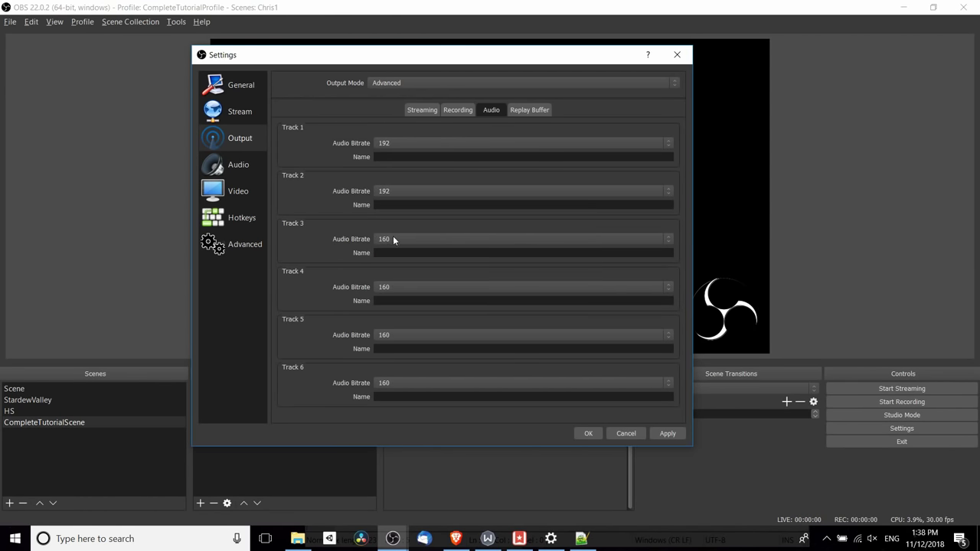
pyautogui.click(393, 238)
pyautogui.click(388, 279)
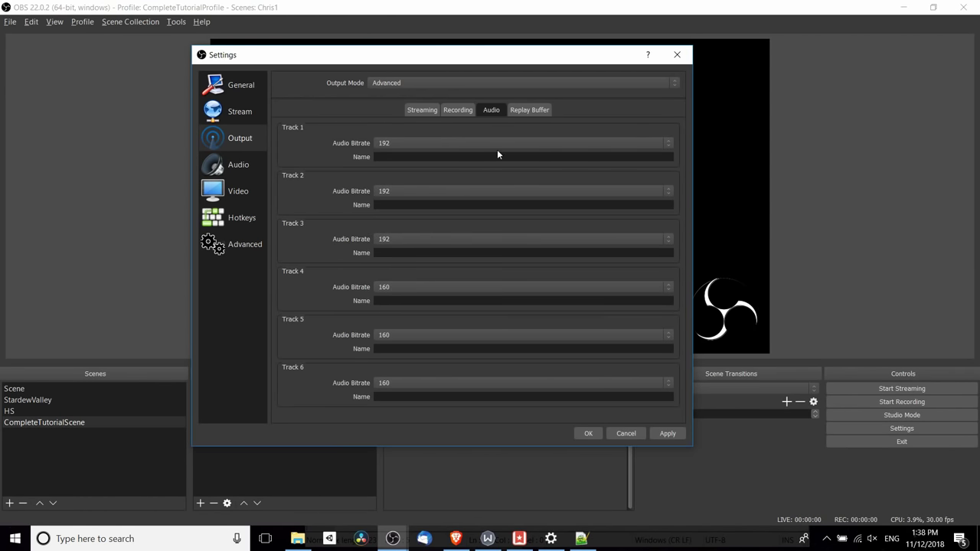
pyautogui.click(668, 433)
# Select Microphone (USB Audio Device) as Mic/Auxiliary Audio Device 2 in the audio settings.
pyautogui.click(224, 159)
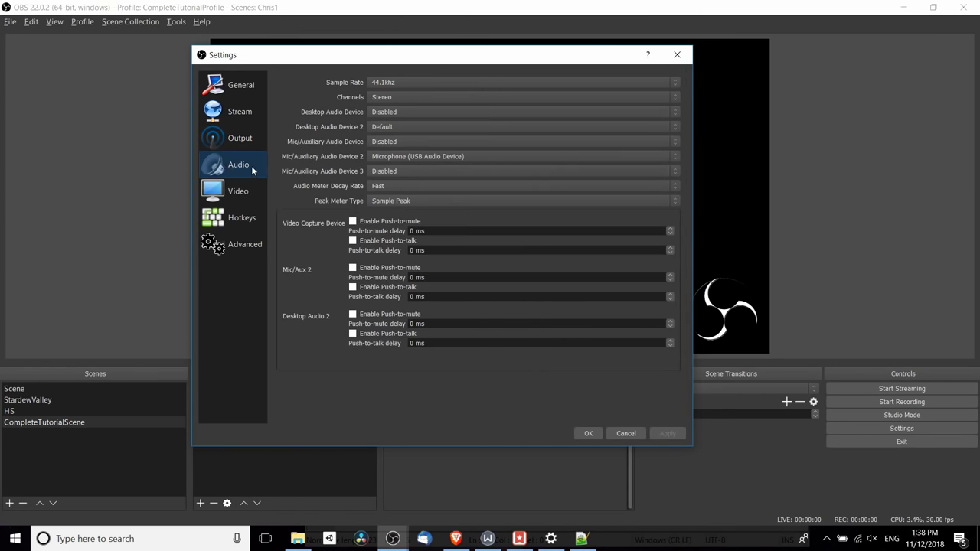
pyautogui.click(372, 158)
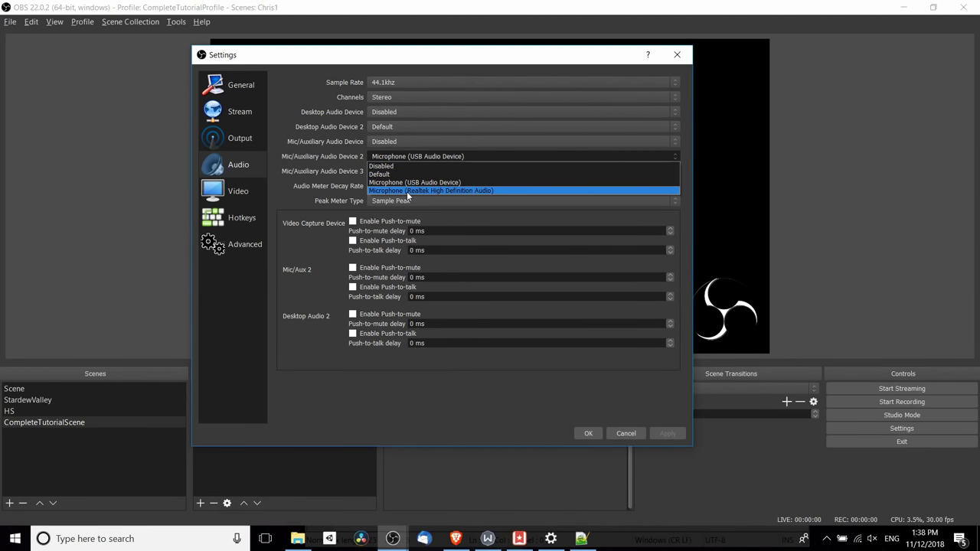
pyautogui.click(407, 182)
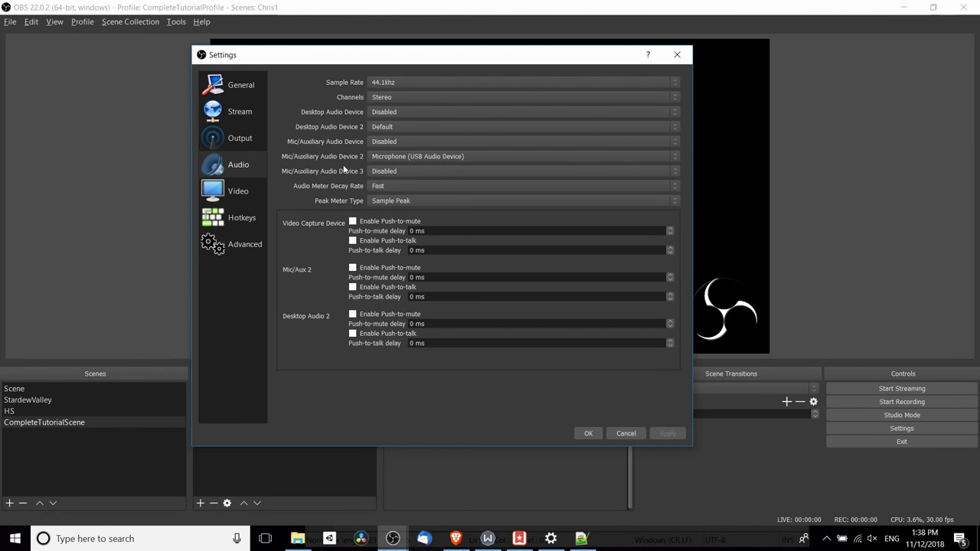
# Try Speakers (Realtek High Definition Audio) as the first desktop audio device, return it to Disabled, and view the available channel layouts.
pyautogui.click(379, 111)
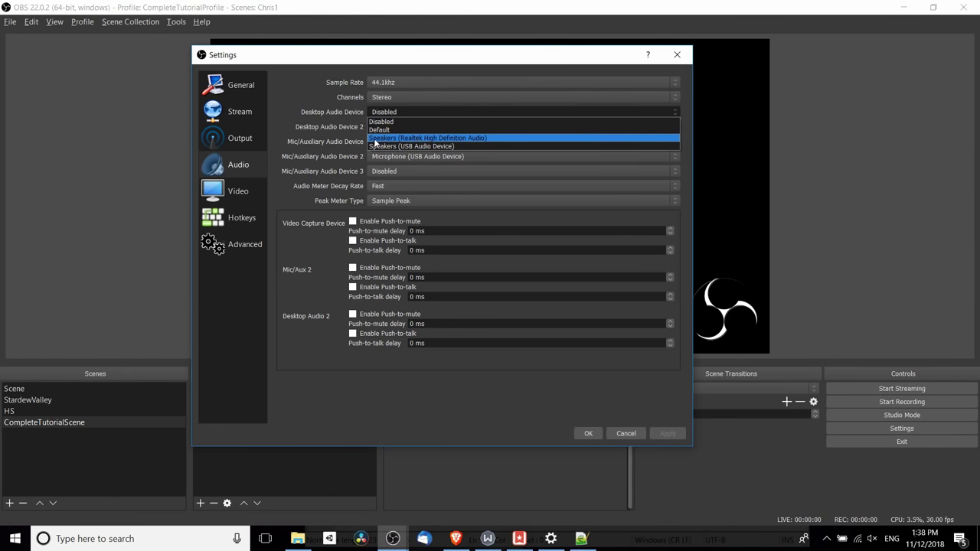
pyautogui.click(379, 139)
pyautogui.click(439, 111)
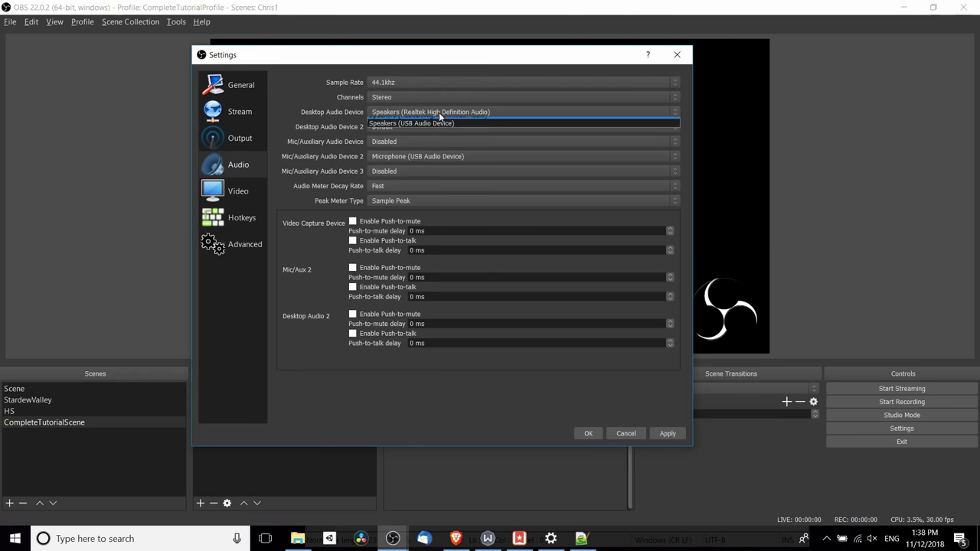
pyautogui.click(440, 117)
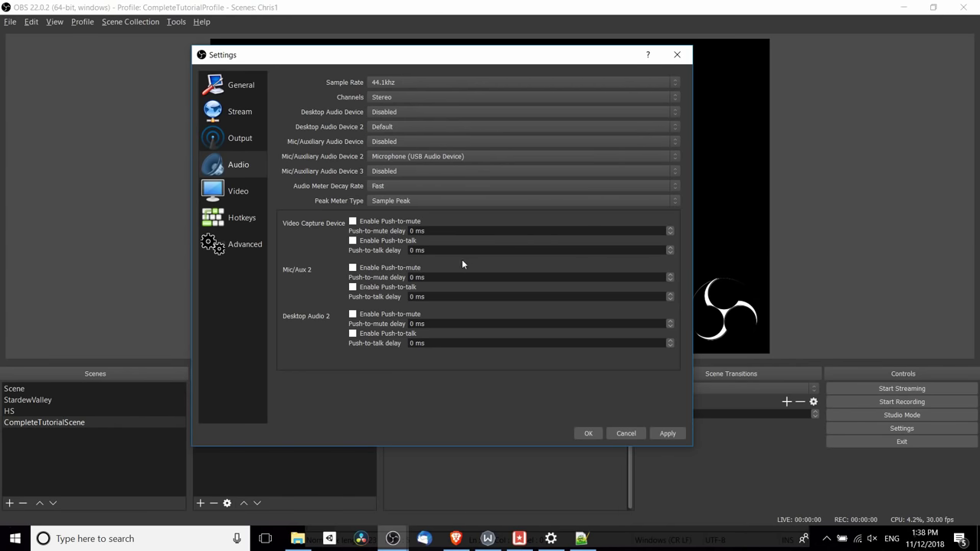
pyautogui.click(369, 96)
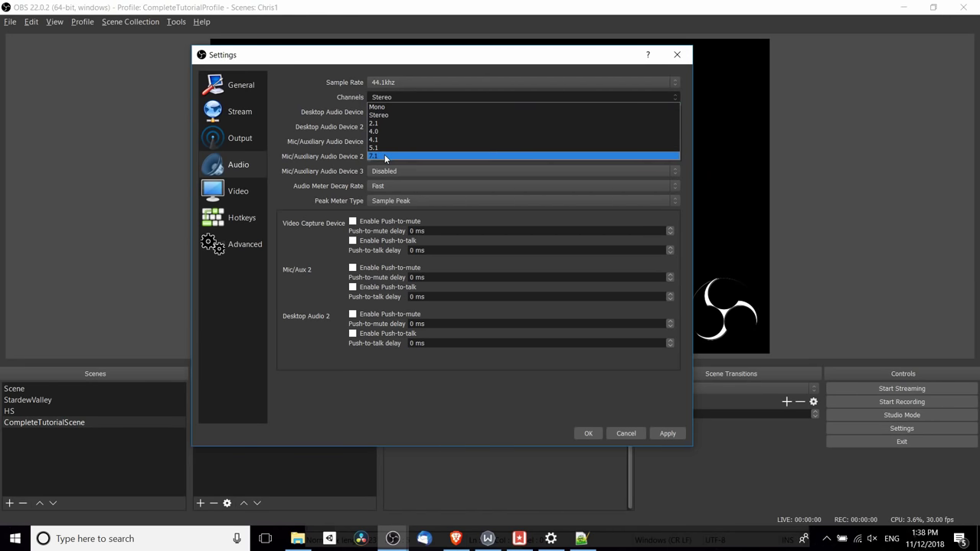
pyautogui.click(307, 101)
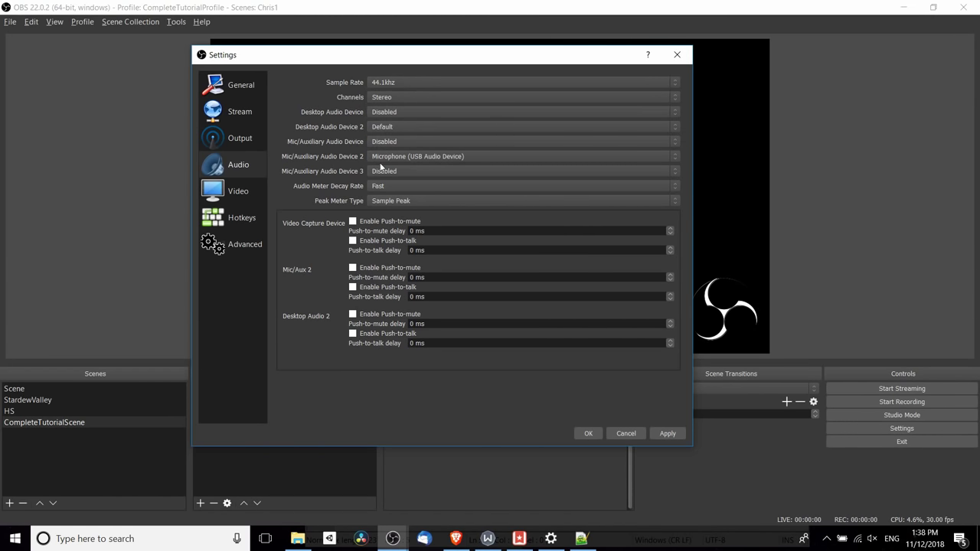
# Set the video output (scaled) resolution to 1920x1080 and the common FPS value to 30.
pyautogui.click(234, 193)
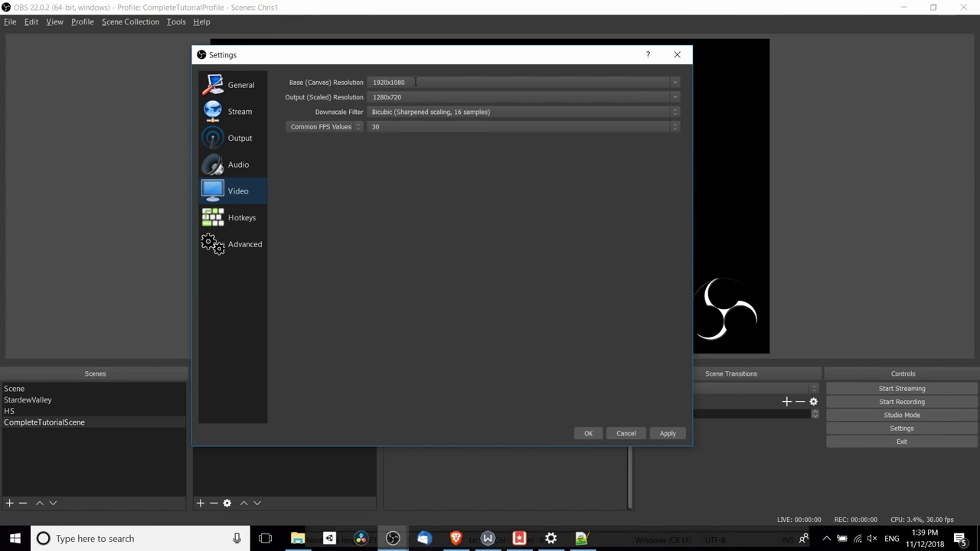
pyautogui.doubleClick(389, 98)
pyautogui.write('1920x10')
pyautogui.click(408, 99)
pyautogui.click(373, 128)
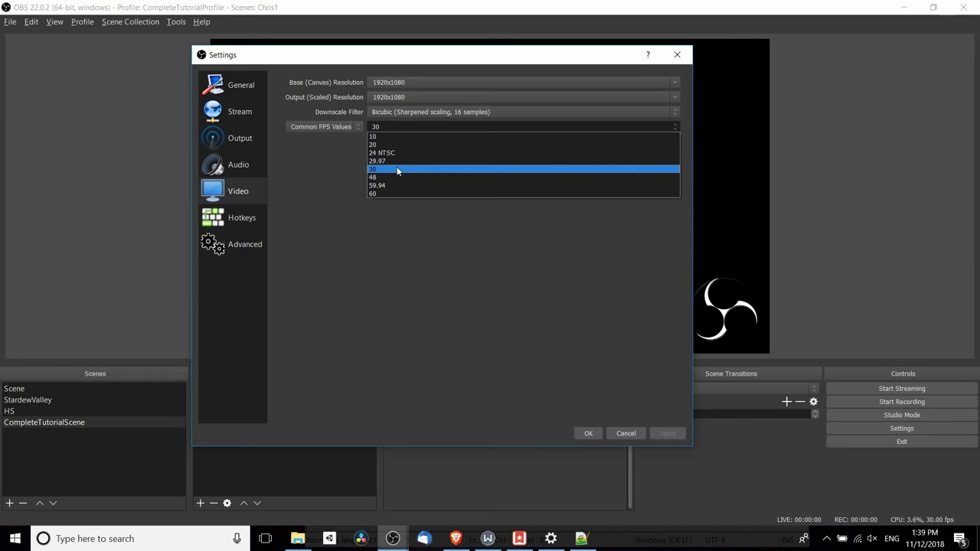
pyautogui.click(396, 169)
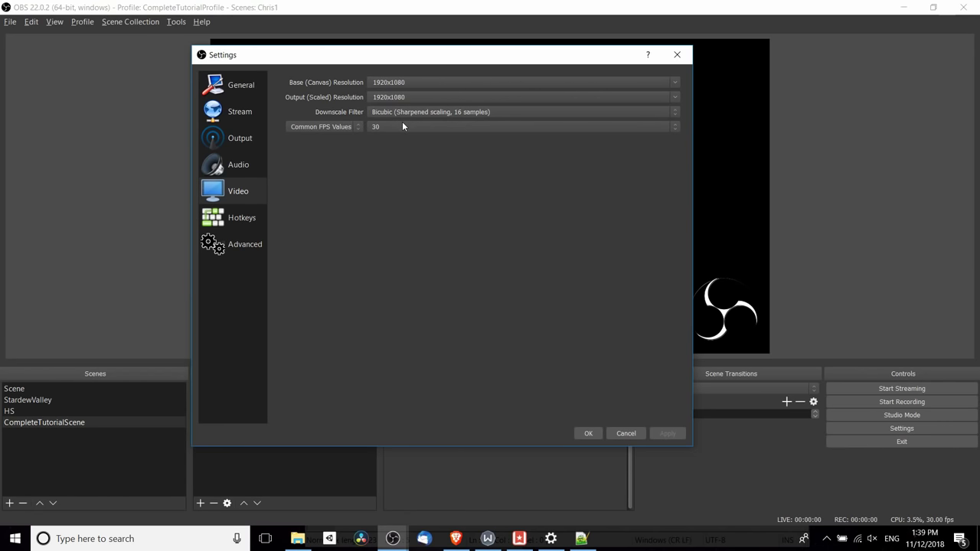
# Try assigning Ctrl + Alt + R as the hotkey for both Start Recording and Stop Recording.
pyautogui.click(247, 221)
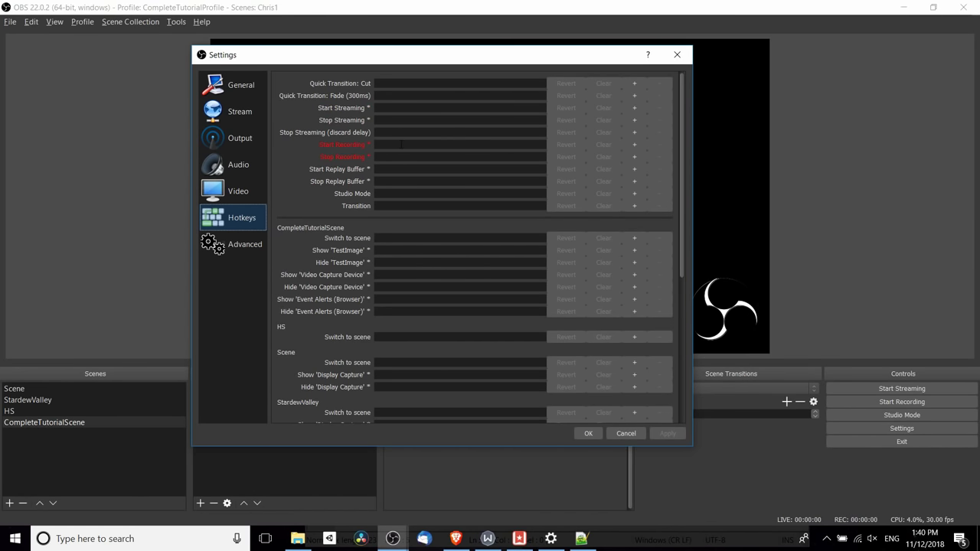
pyautogui.click(397, 147)
pyautogui.hotkey('ctrl', 'alt')
pyautogui.hotkey('ctrl', 'alt', 'r')
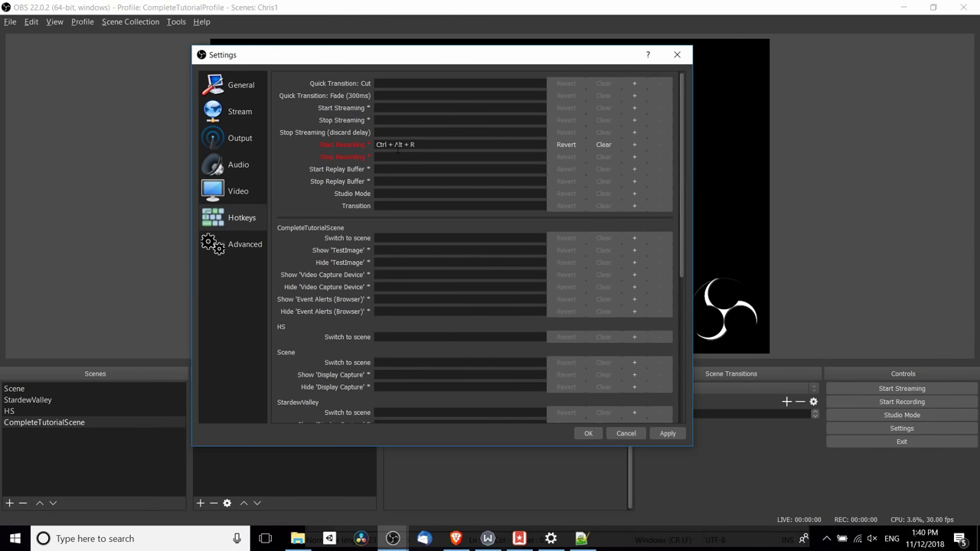
pyautogui.click(396, 156)
pyautogui.hotkey('ctrl', 'alt')
pyautogui.hotkey('ctrl', 'alt', 'r')
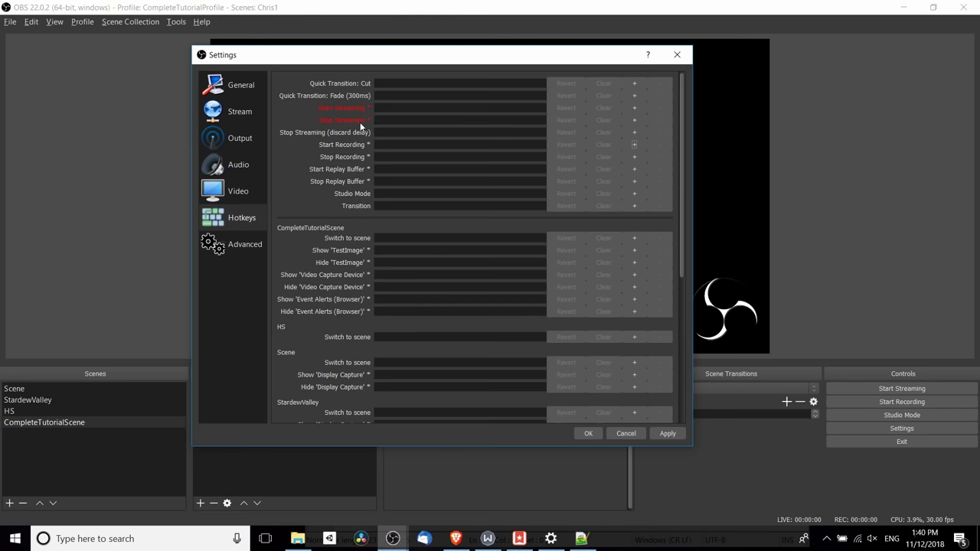
# Review the audio device hotkeys and the advanced settings, and apply and close the settings.
pyautogui.moveTo(360, 121)
pyautogui.scroll(-5, 337, 306)
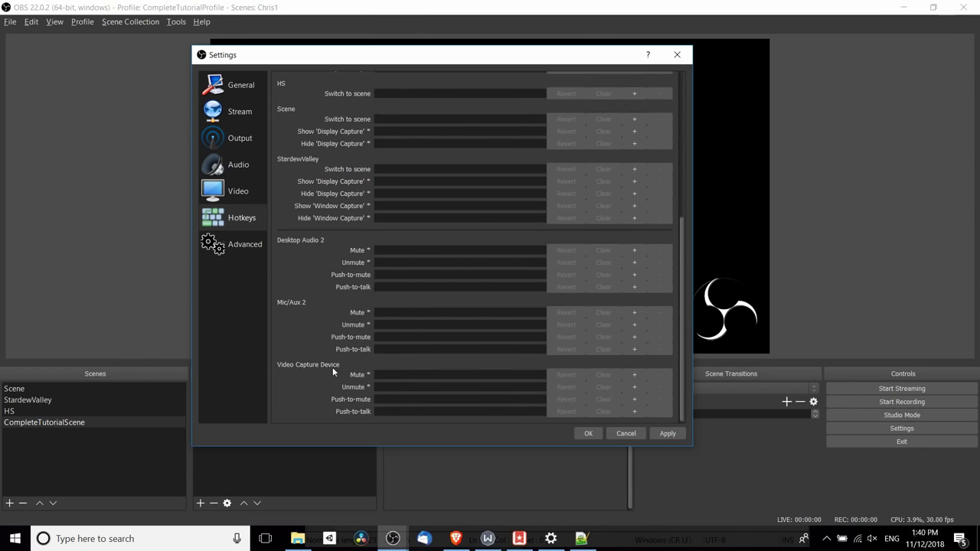
pyautogui.click(373, 349)
pyautogui.click(256, 243)
pyautogui.scroll(3, 315, 156)
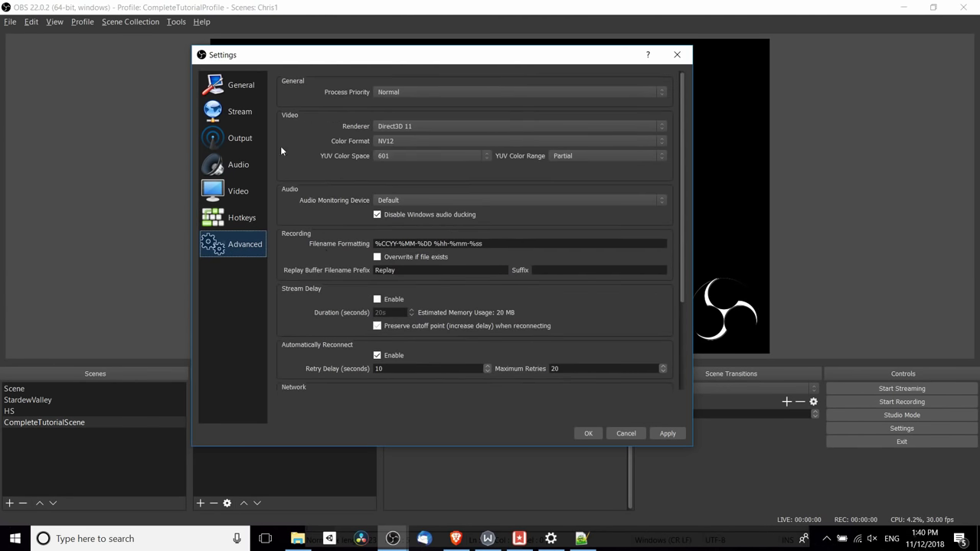
pyautogui.click(659, 434)
pyautogui.click(595, 436)
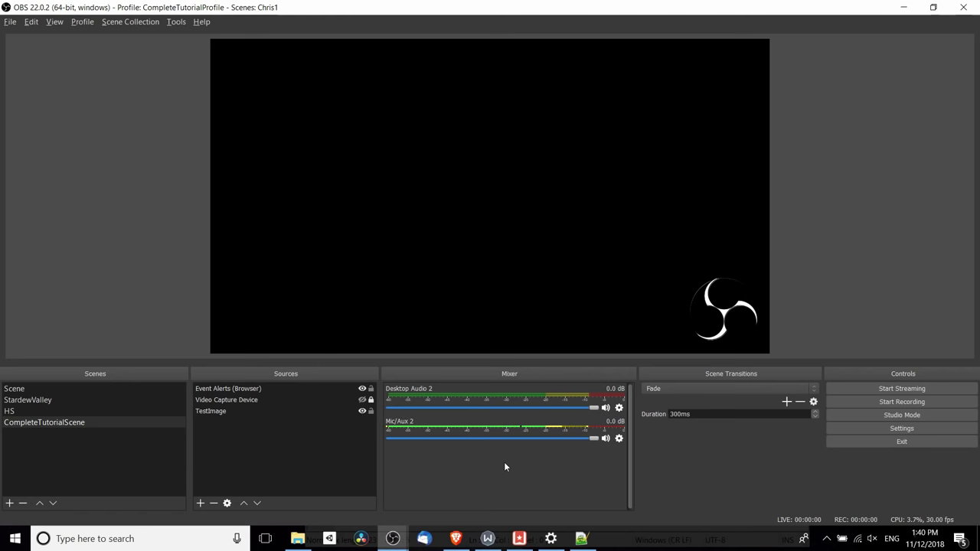
# Reopen the settings to check the recording path in the recording output options, and close them.
pyautogui.click(10, 21)
pyautogui.click(45, 73)
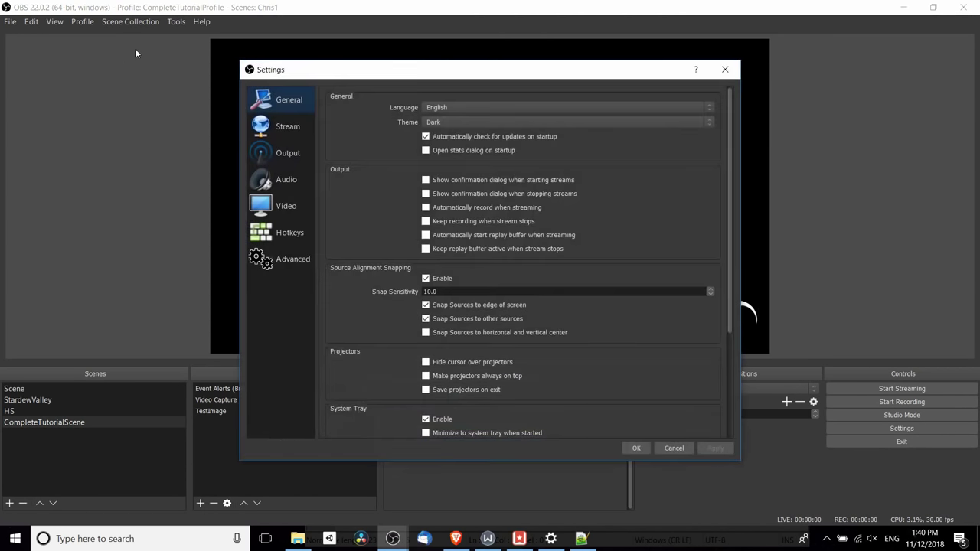
pyautogui.click(288, 152)
pyautogui.click(504, 125)
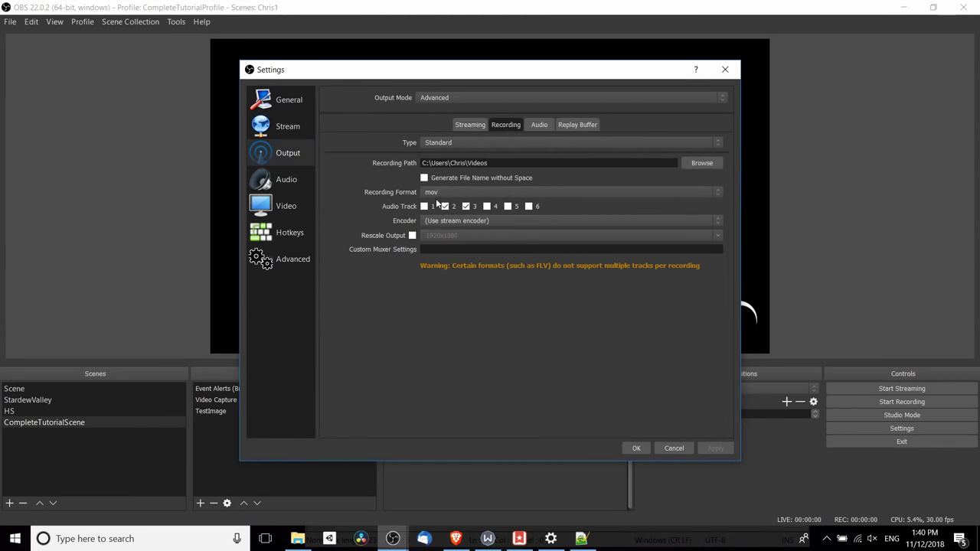
pyautogui.moveTo(498, 162); pyautogui.dragTo(335, 157)
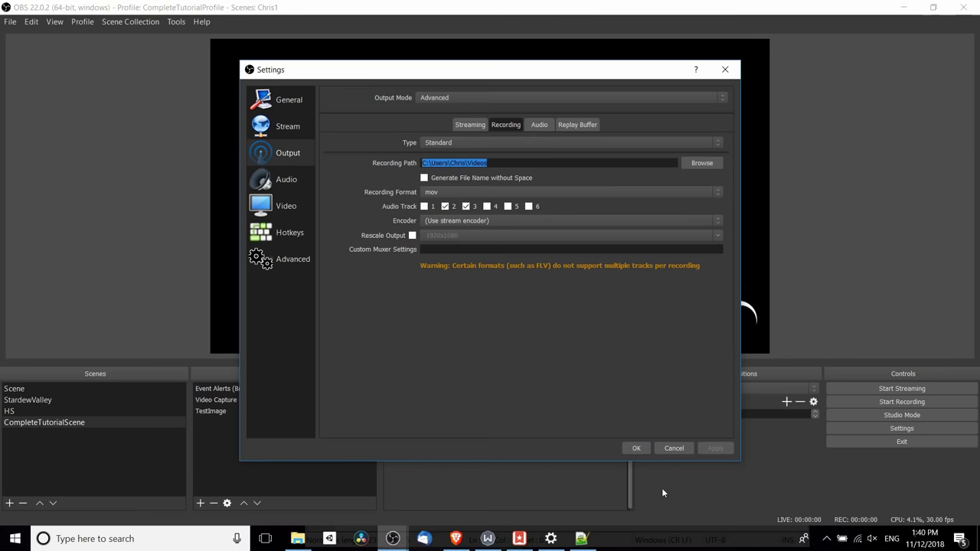
pyautogui.click(637, 448)
pyautogui.click(848, 405)
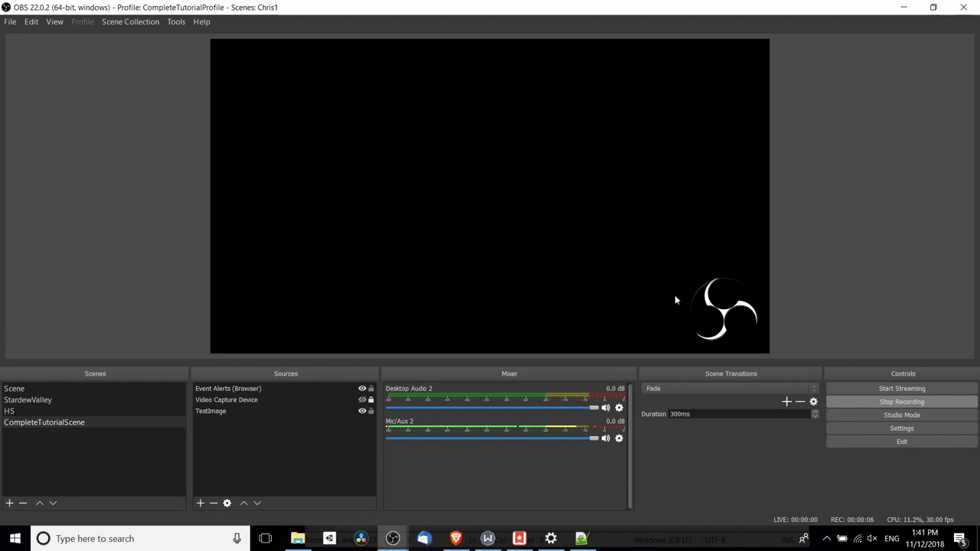
pyautogui.click(850, 401)
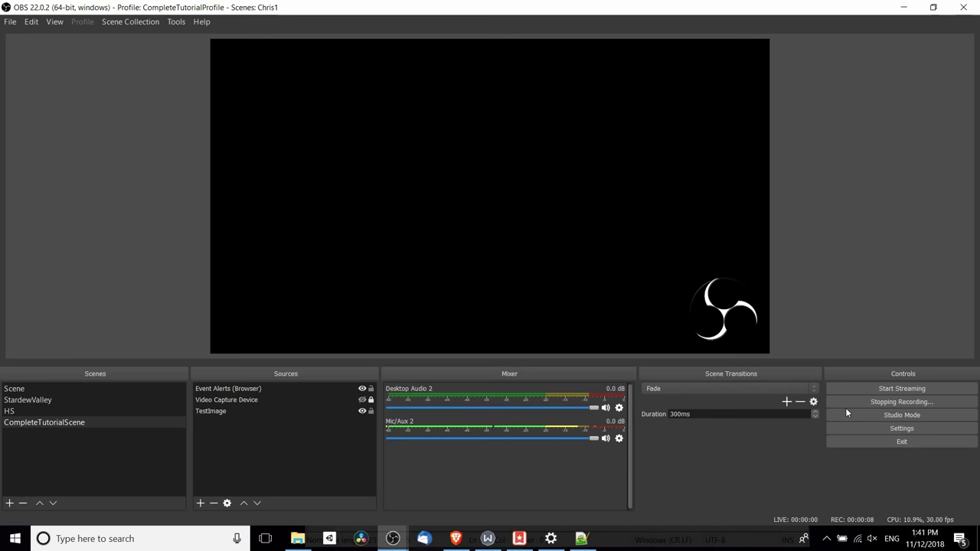
pyautogui.click(298, 539)
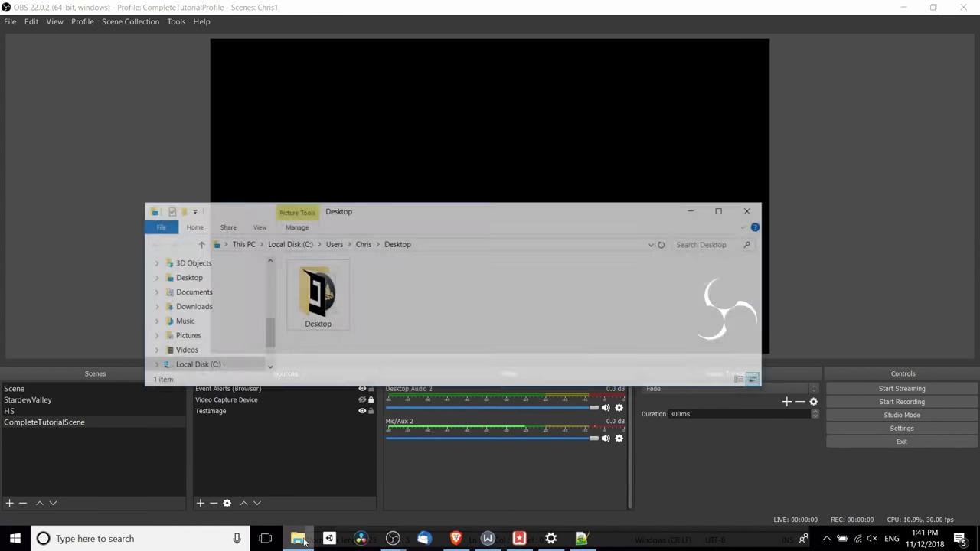
pyautogui.click(196, 334)
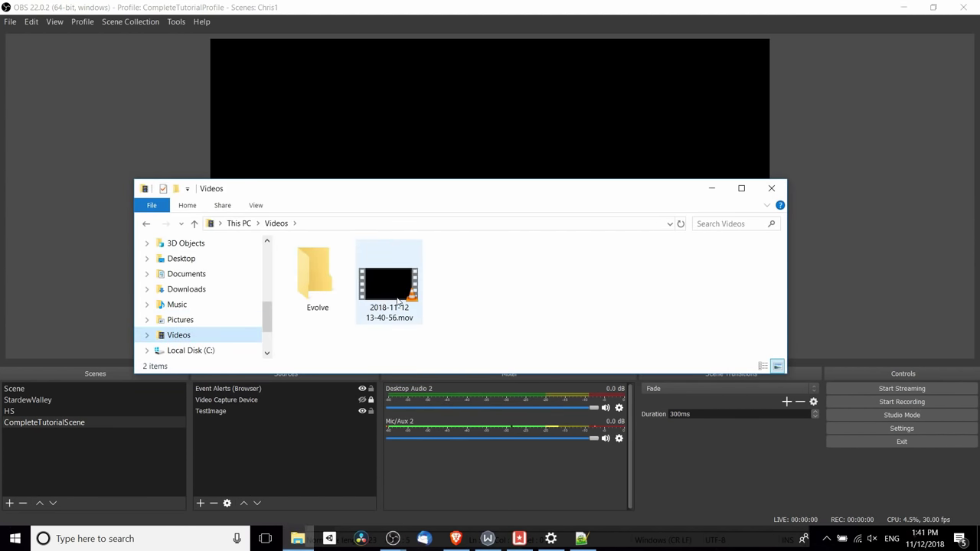
pyautogui.click(387, 307)
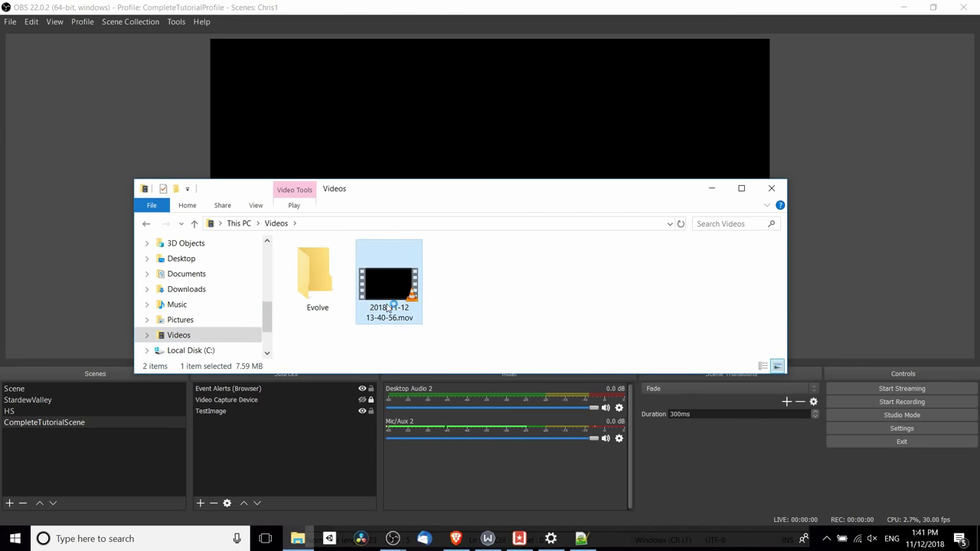
pyautogui.doubleClick(387, 307)
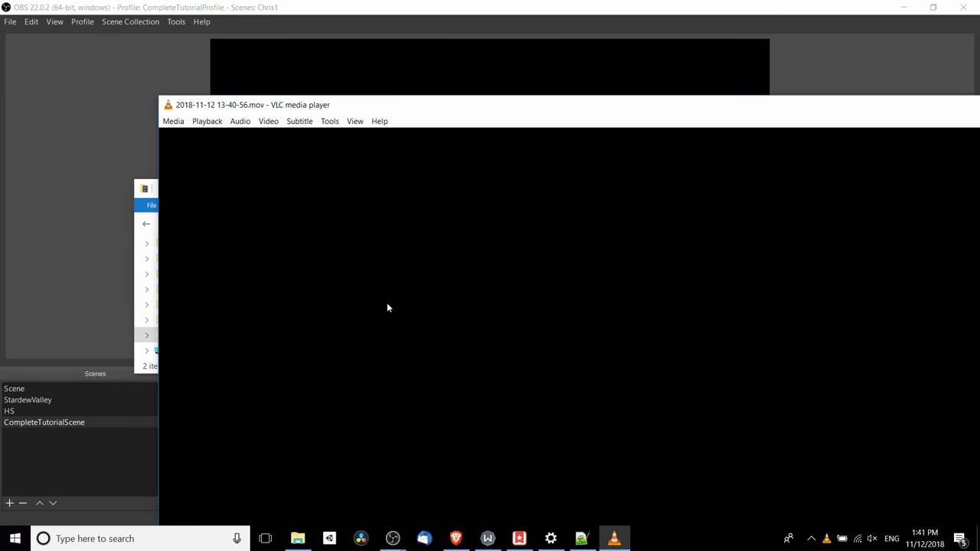
pyautogui.moveTo(414, 112); pyautogui.dragTo(267, 15)
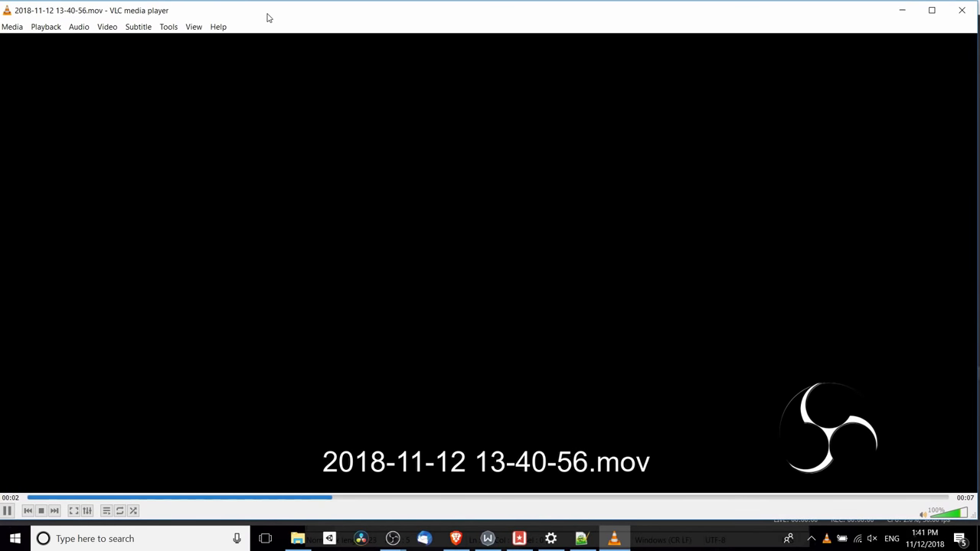
pyautogui.doubleClick(267, 15)
pyautogui.hotkey('alt', 'F4')
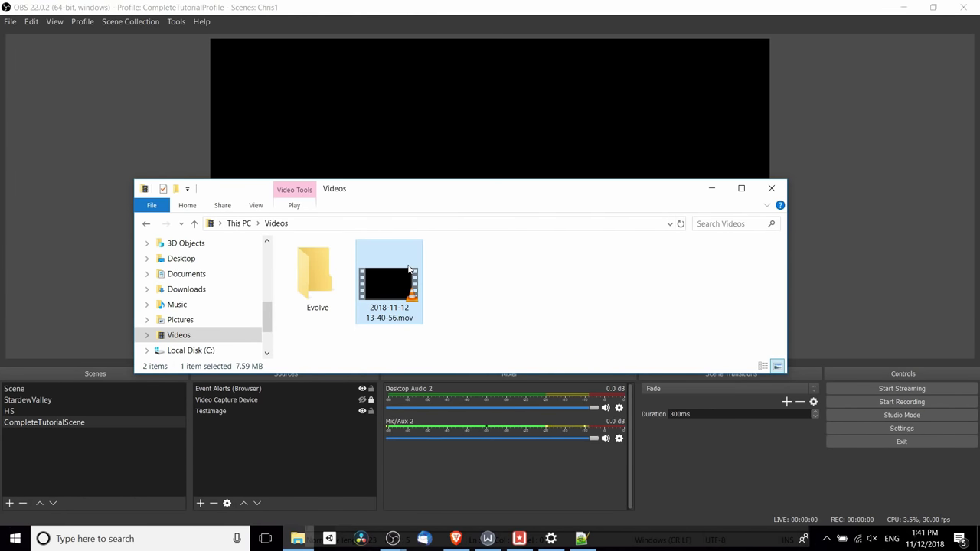
pyautogui.click(557, 485)
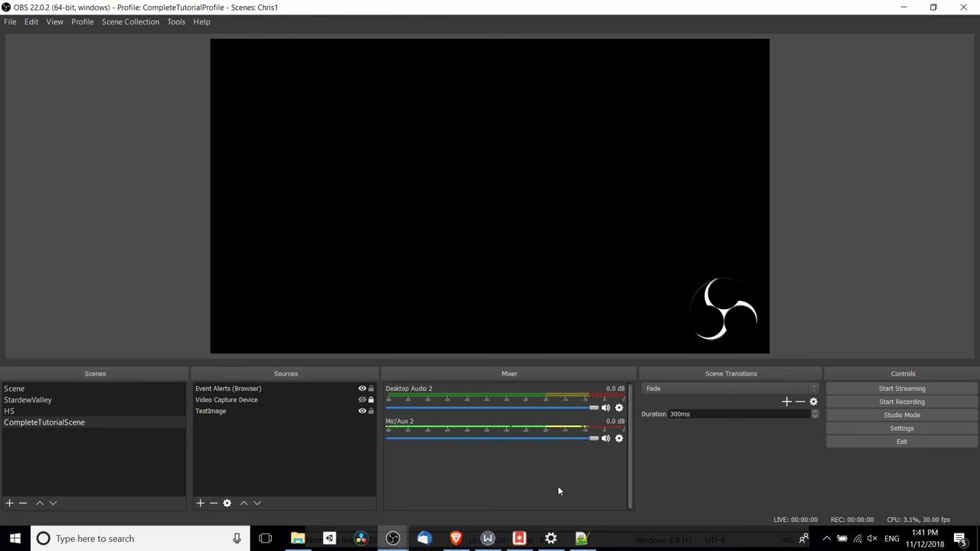
# Switch to the web browser and load twitch.tv/dashboard.
pyautogui.click(458, 537)
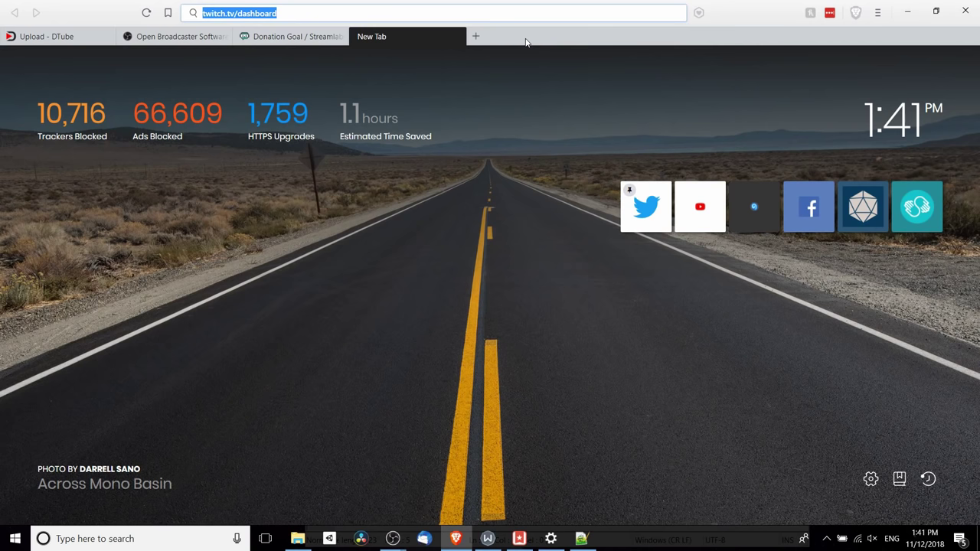
pyautogui.press('End')
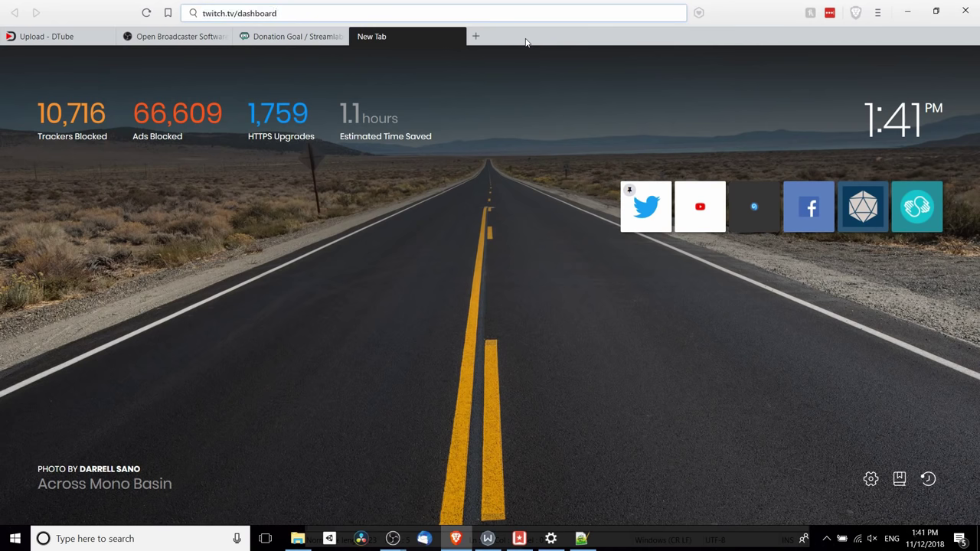
pyautogui.press('Return')
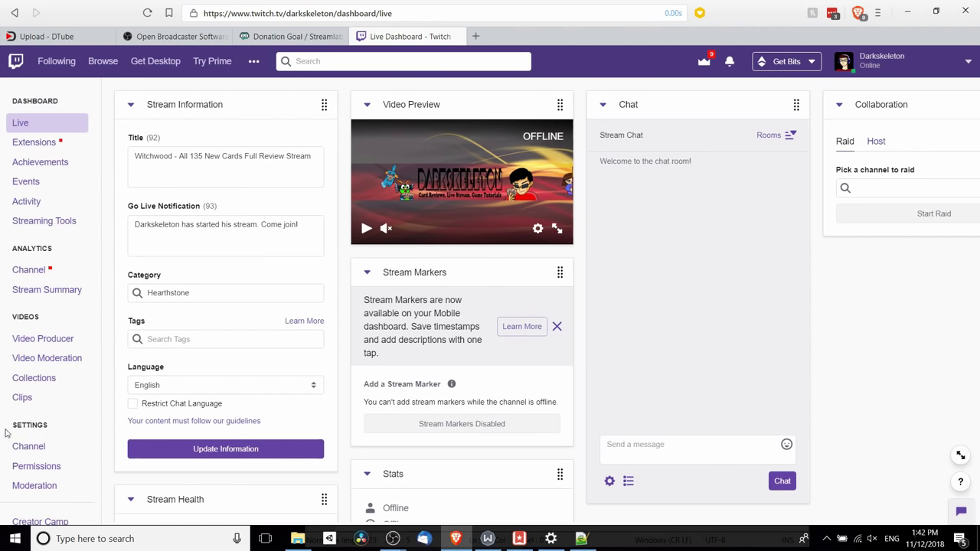
# Open the Twitch channel settings and copy the primary stream key.
pyautogui.click(66, 447)
pyautogui.moveTo(273, 147); pyautogui.dragTo(279, 154)
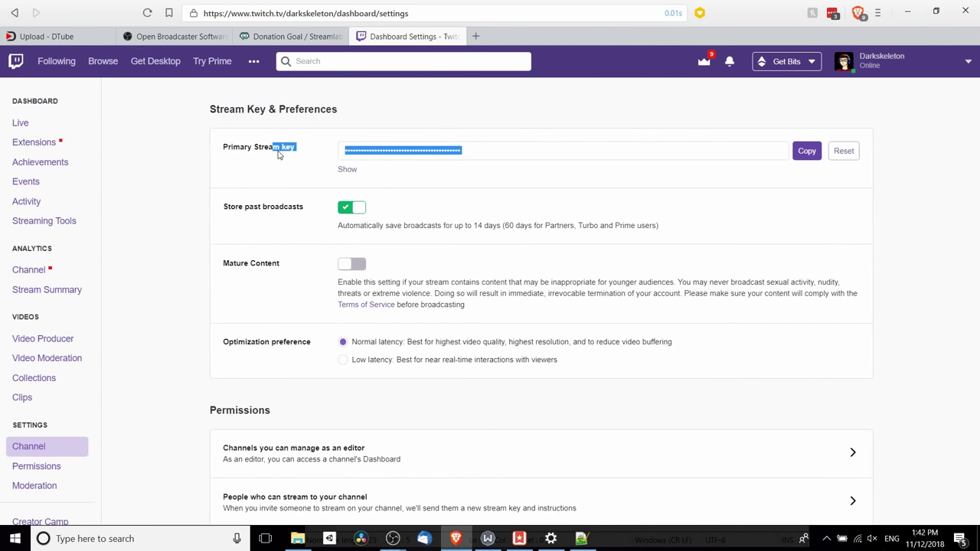
pyautogui.click(339, 121)
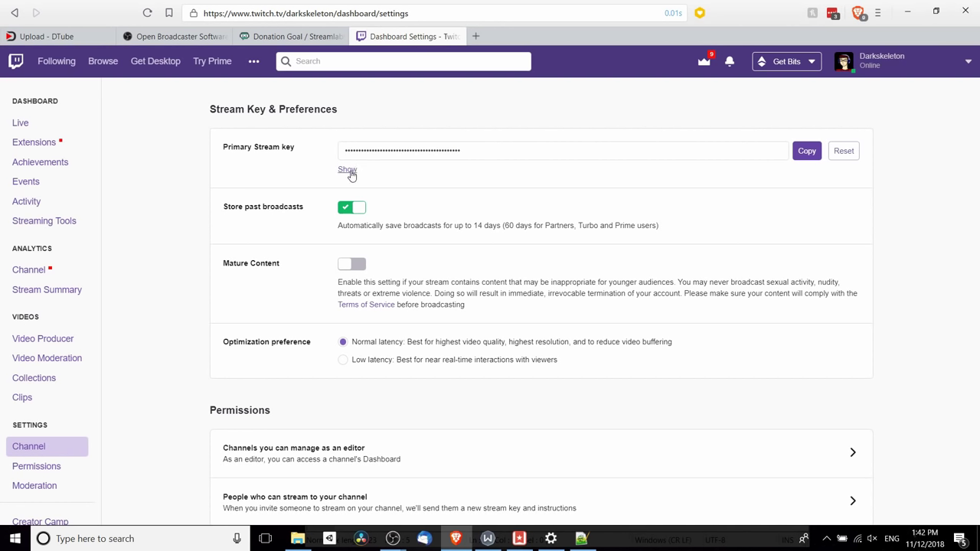
pyautogui.click(808, 151)
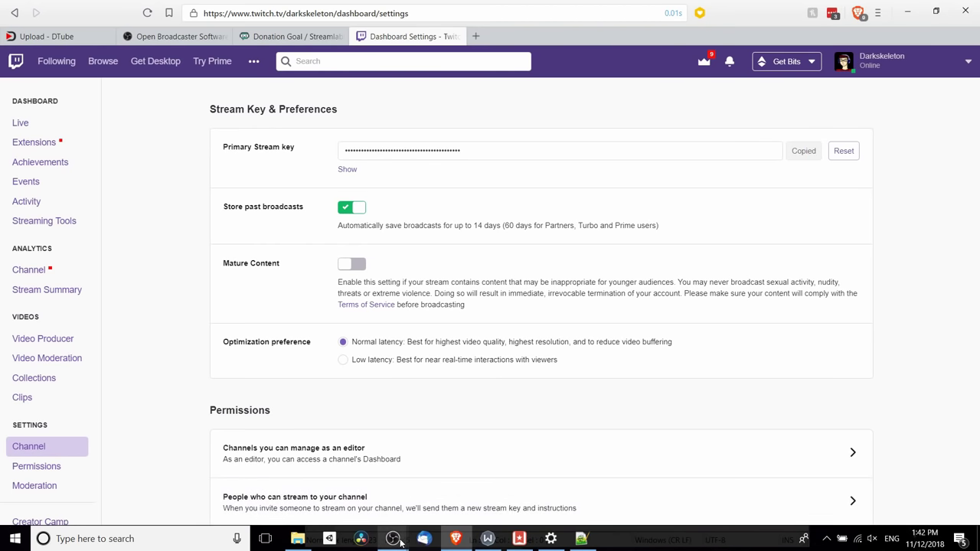
# Return to OBS, paste the Twitch stream key into the stream settings, and save the settings.
pyautogui.moveTo(393, 539)
pyautogui.click(466, 480)
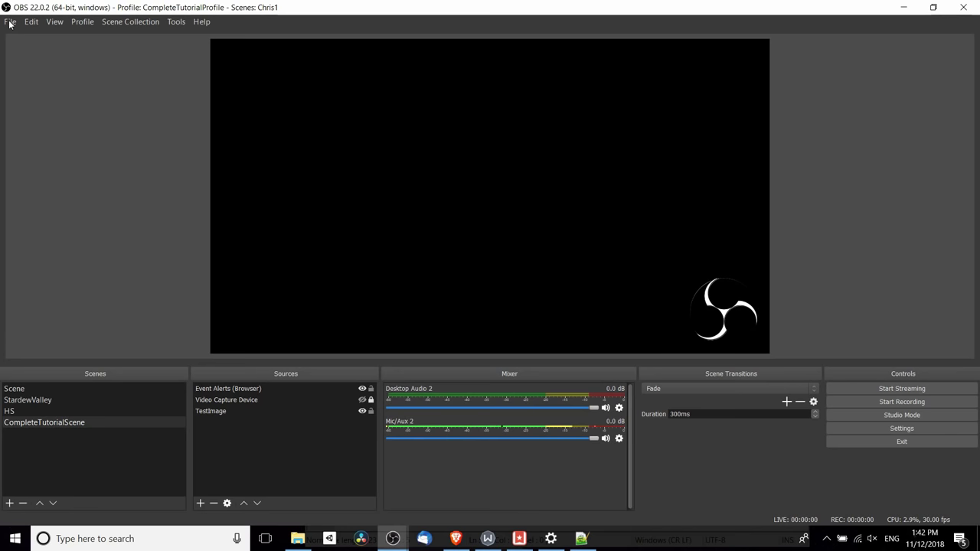
pyautogui.click(10, 21)
pyautogui.click(28, 66)
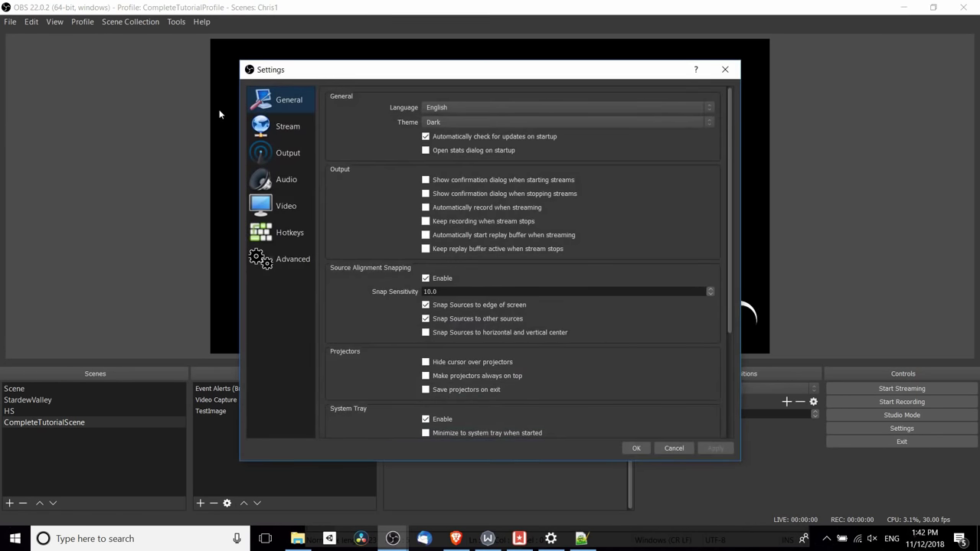
pyautogui.click(272, 130)
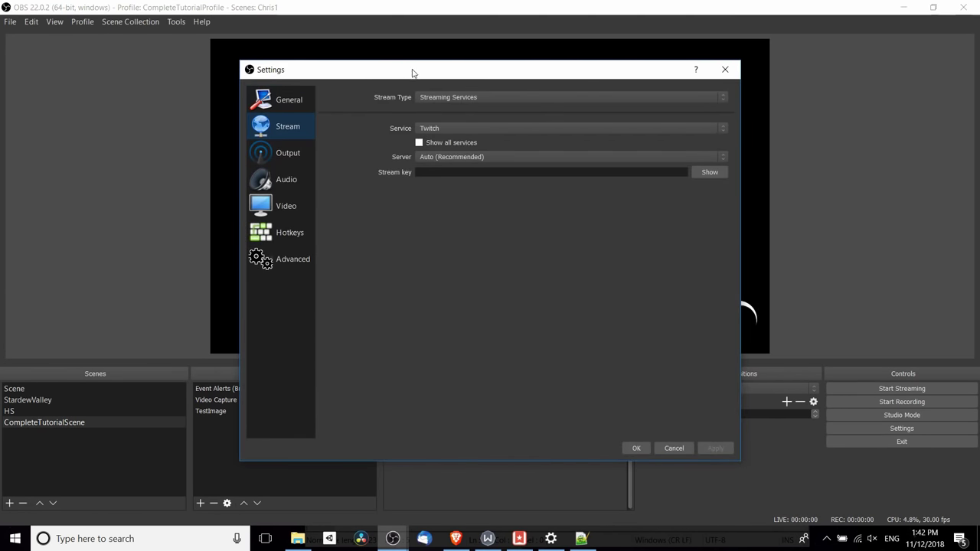
pyautogui.moveTo(411, 75); pyautogui.dragTo(396, 74)
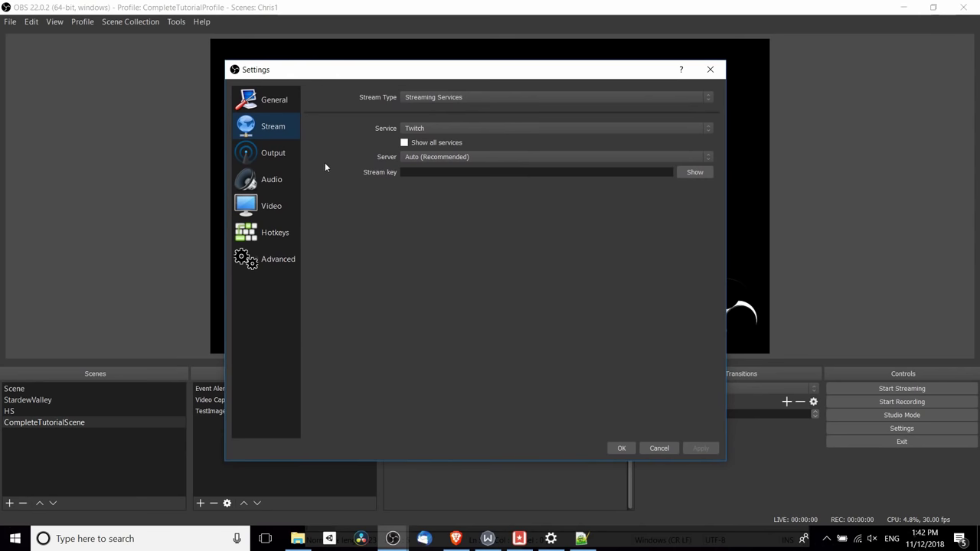
pyautogui.click(436, 173)
pyautogui.hotkey('ctrl', 'v')
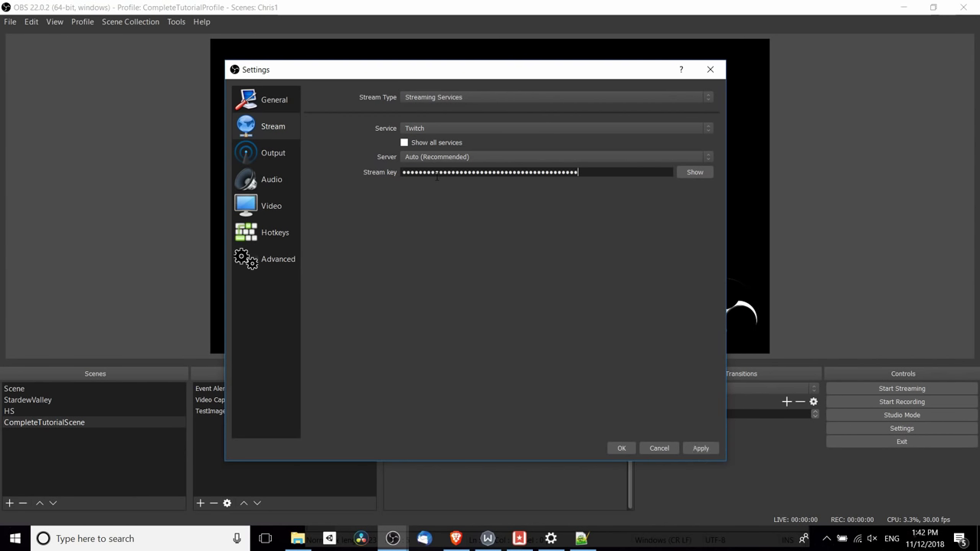
pyautogui.click(702, 448)
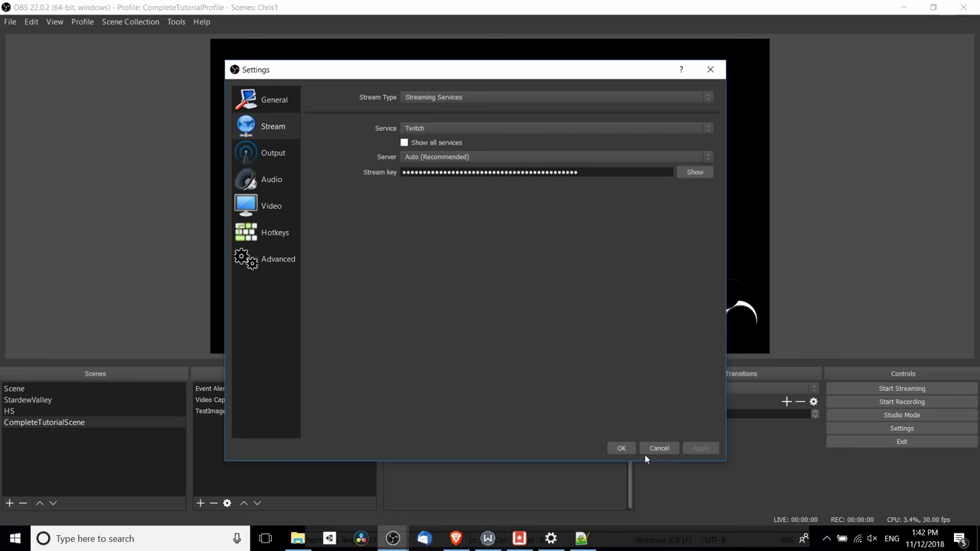
pyautogui.click(621, 449)
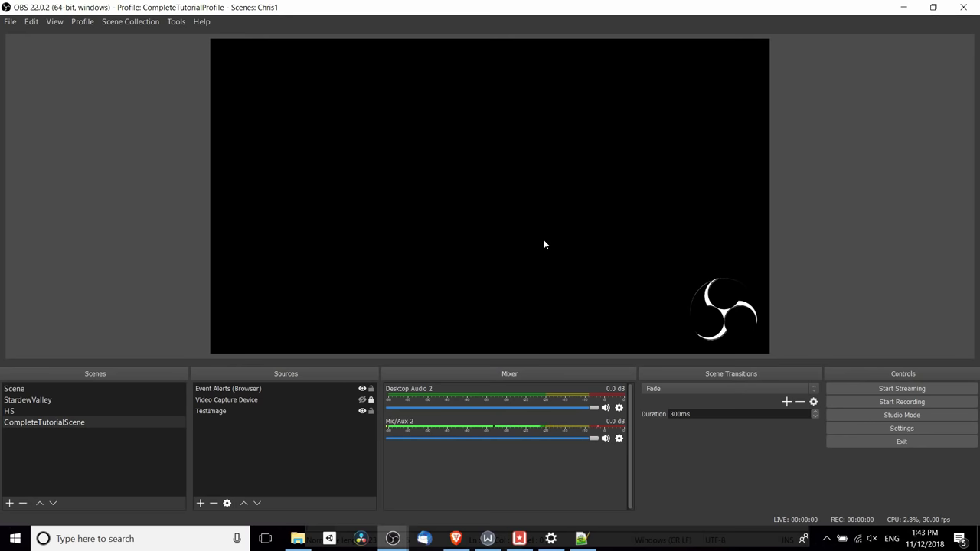
# Start streaming and recording, and check the live video preview in full screen on the Twitch live dashboard in the browser.
pyautogui.click(846, 389)
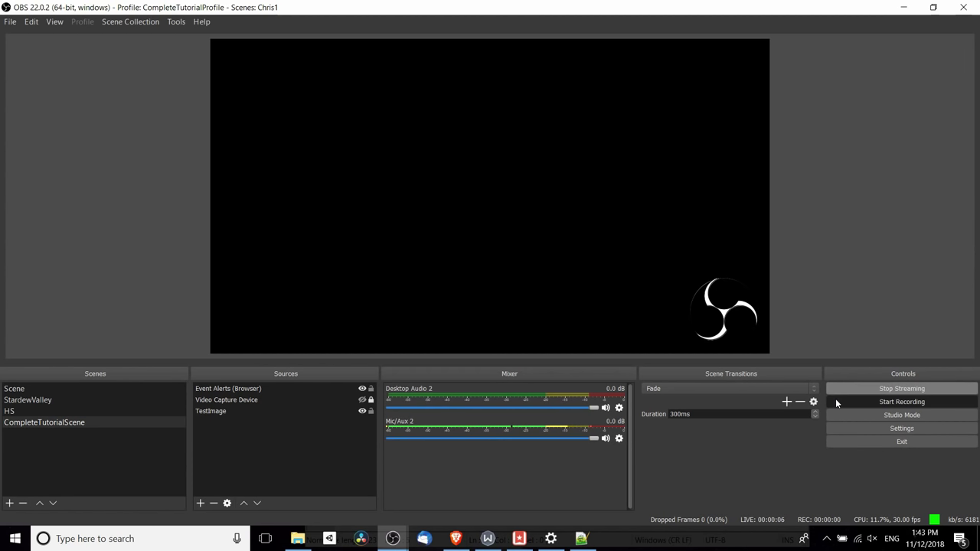
pyautogui.click(835, 402)
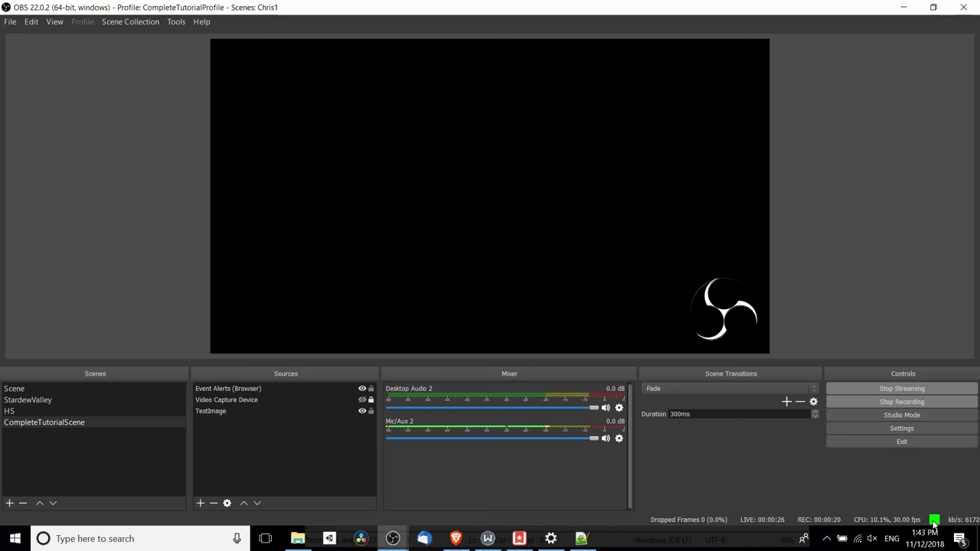
pyautogui.click(456, 538)
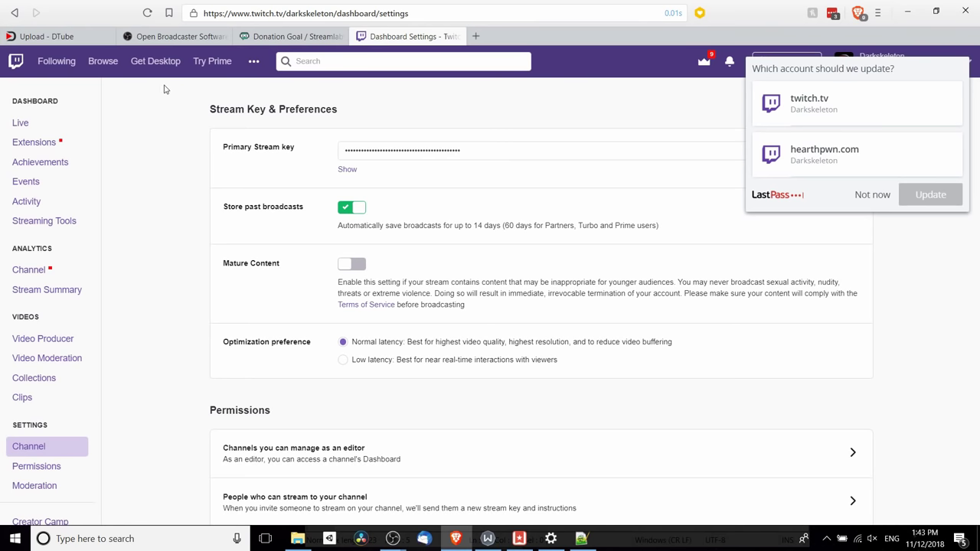
pyautogui.click(32, 127)
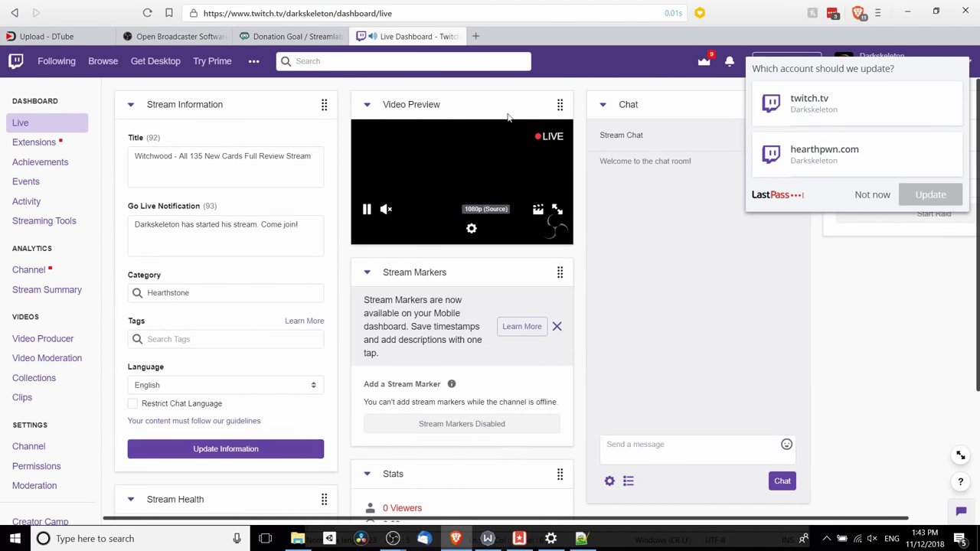
pyautogui.click(558, 211)
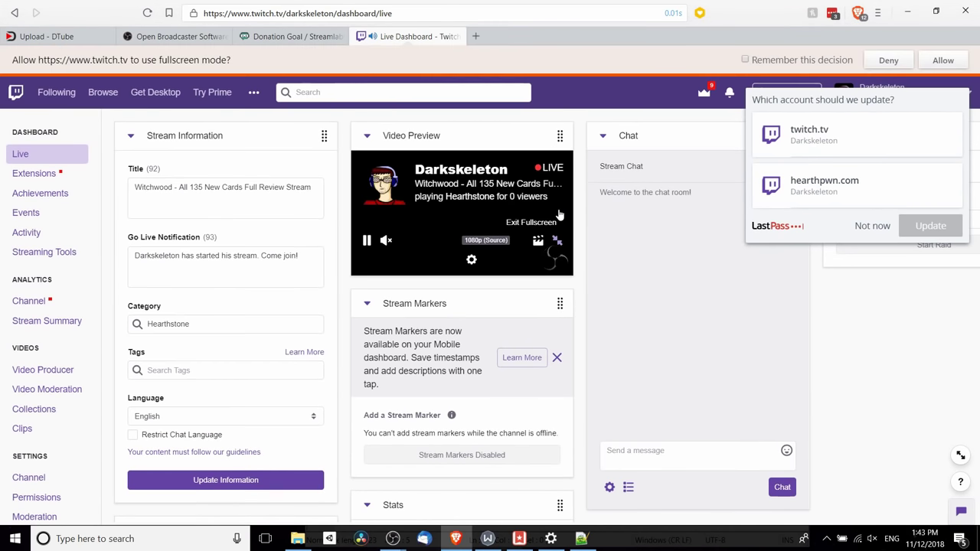
pyautogui.click(937, 61)
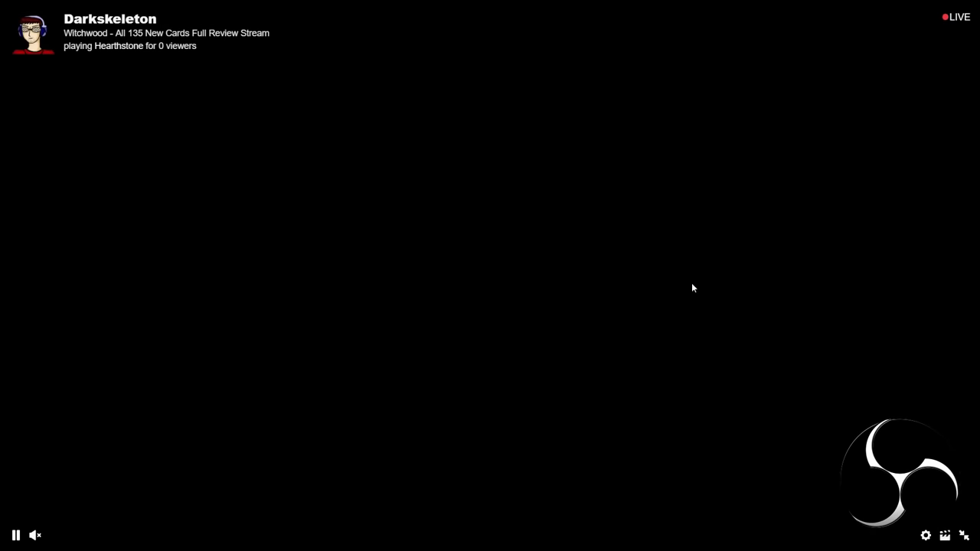
pyautogui.click(964, 537)
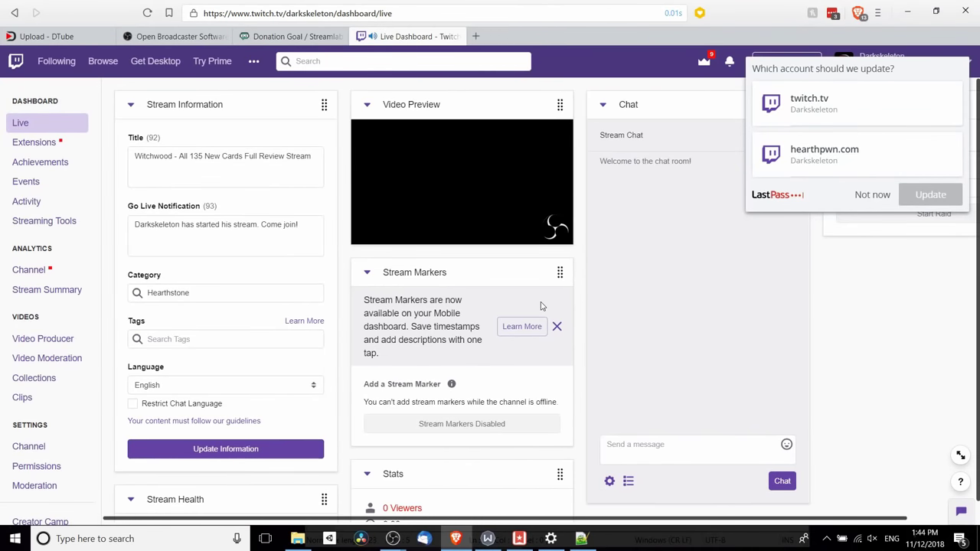
# Return to OBS and stop both the stream and the recording.
pyautogui.moveTo(392, 539)
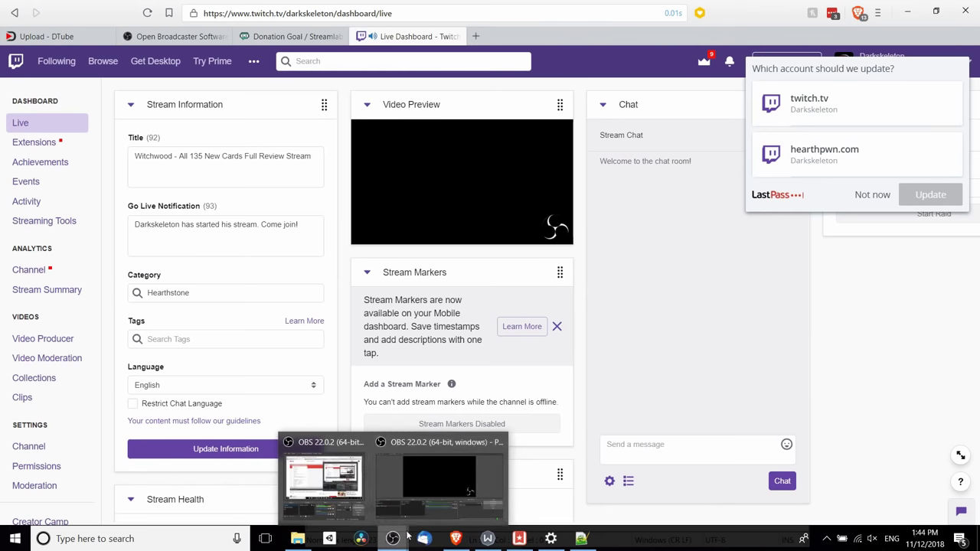
pyautogui.click(434, 490)
pyautogui.click(885, 390)
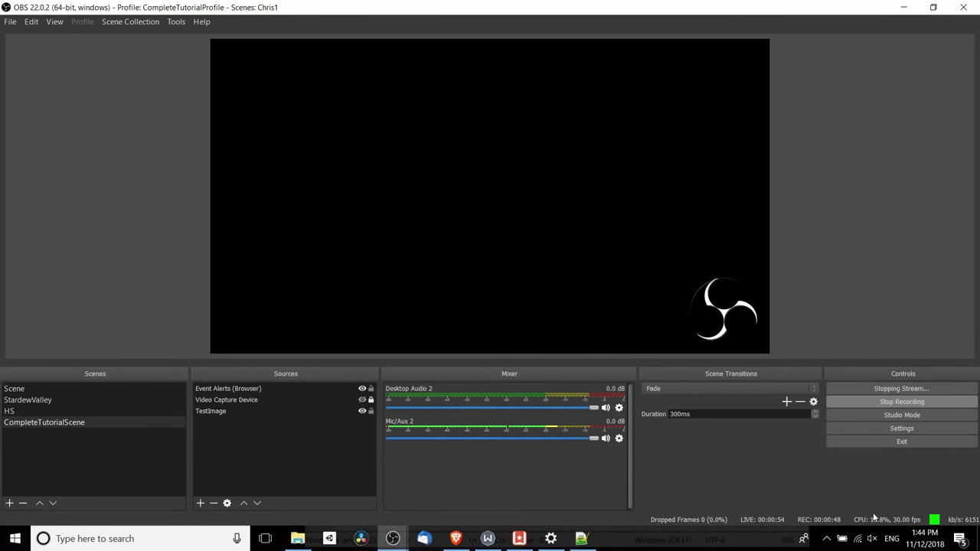
pyautogui.click(902, 402)
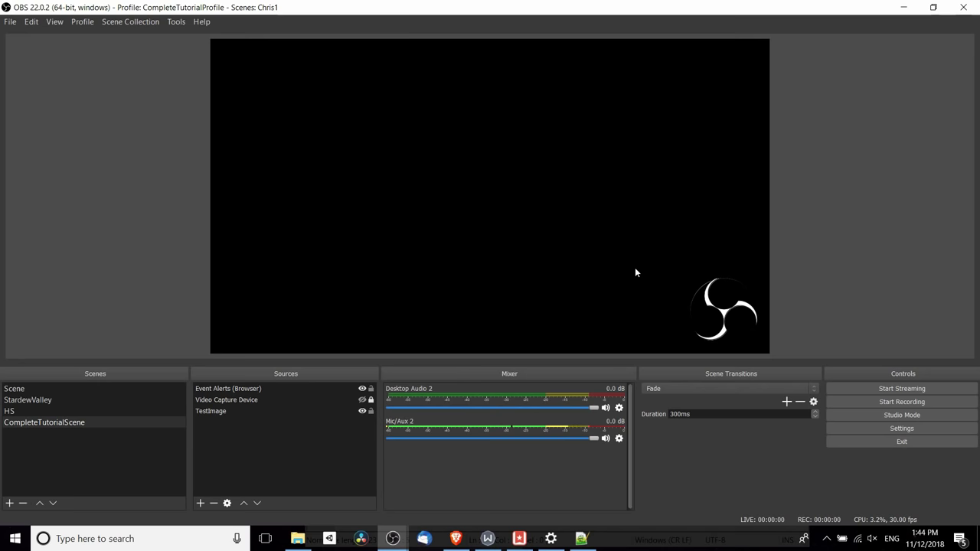
# Reopen the stream settings and change the streaming service to YouTube / YouTube Gaming.
pyautogui.click(16, 23)
pyautogui.click(9, 67)
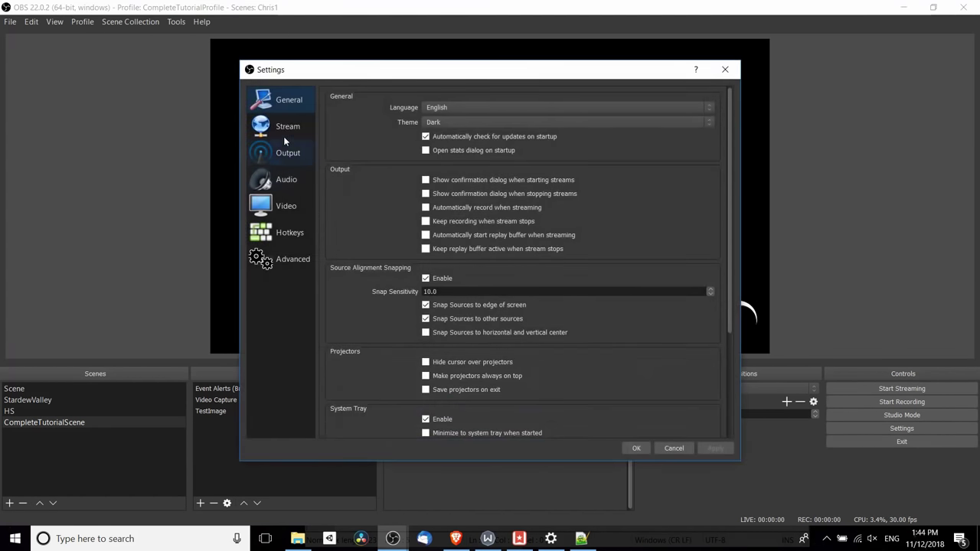
pyautogui.click(284, 132)
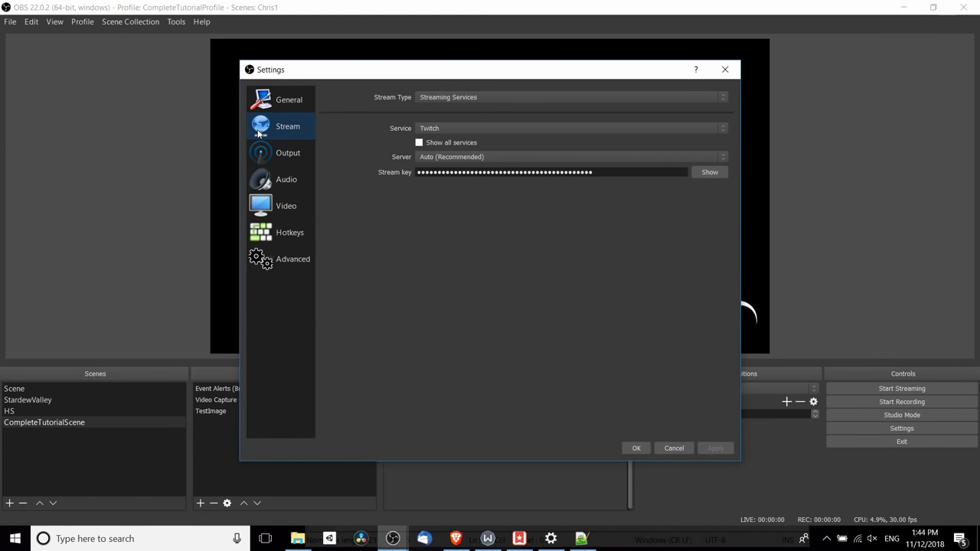
pyautogui.click(434, 129)
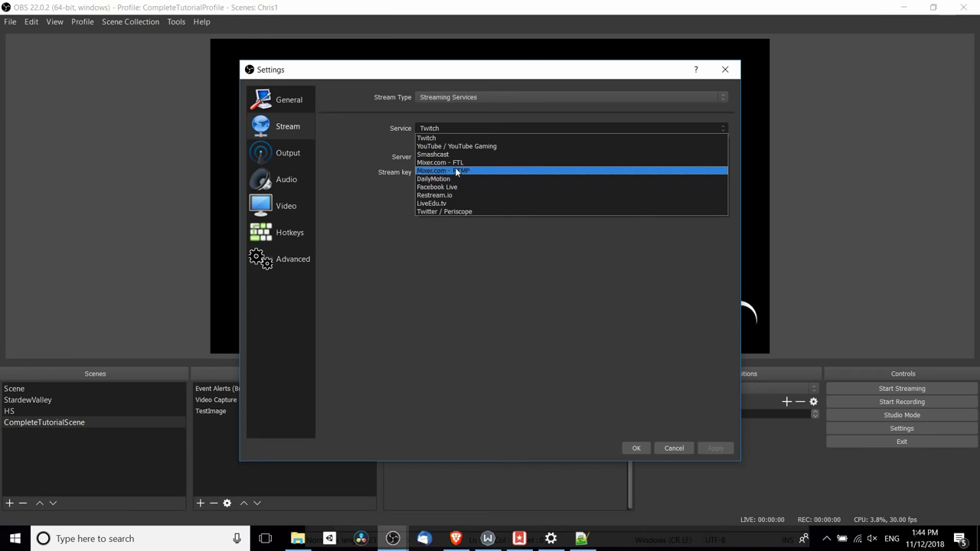
pyautogui.click(458, 146)
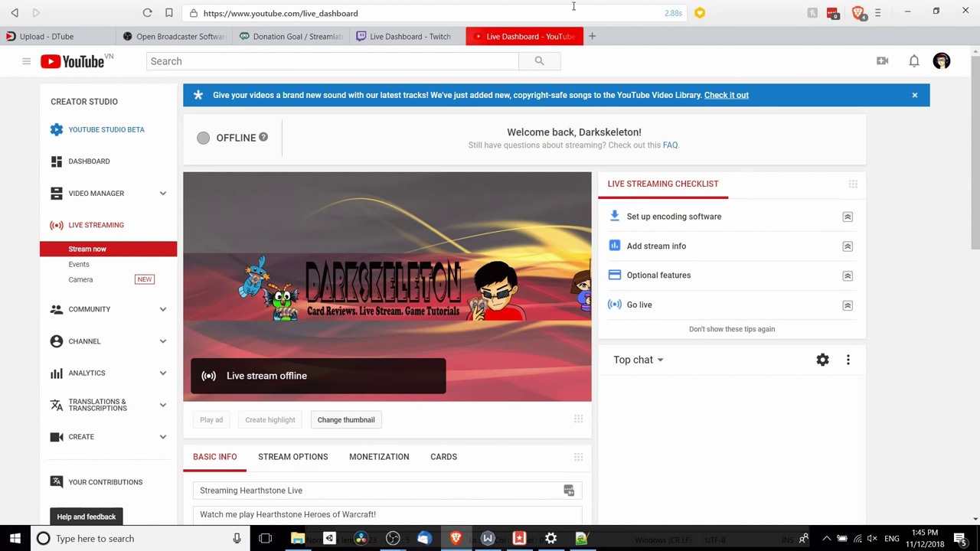
# On the YouTube live dashboard in the browser, locate the server URL under Encoder Setup and copy the stream name/key.
pyautogui.click(387, 16)
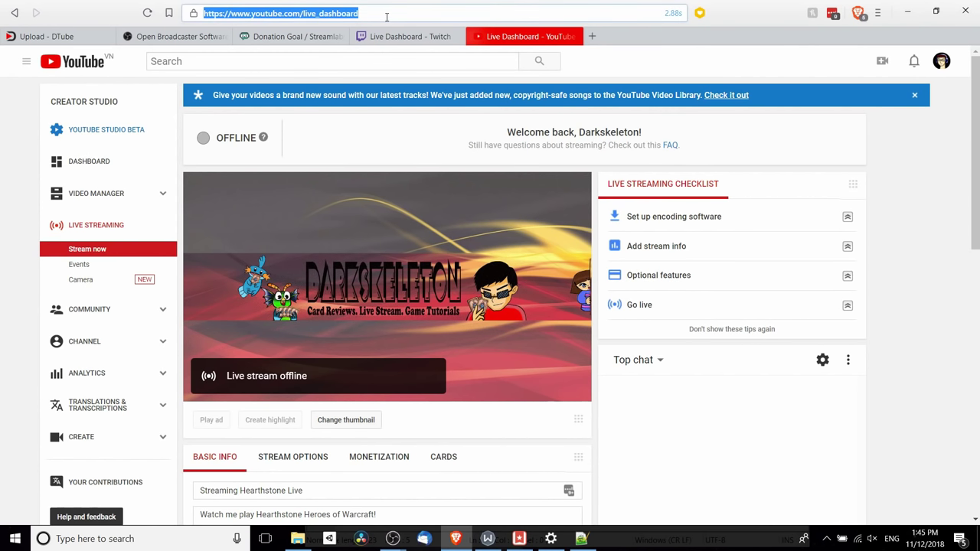
pyautogui.click(911, 241)
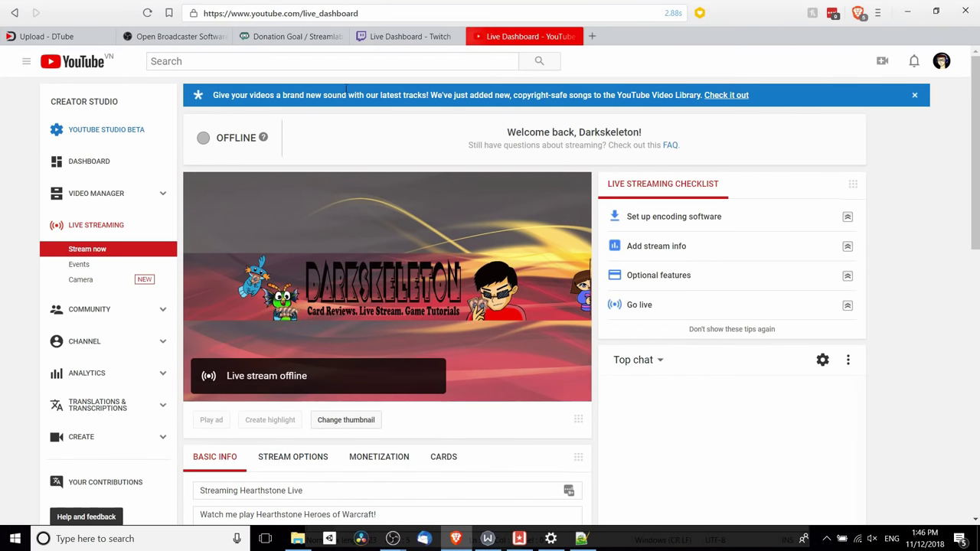
pyautogui.scroll(-10, 371, 161)
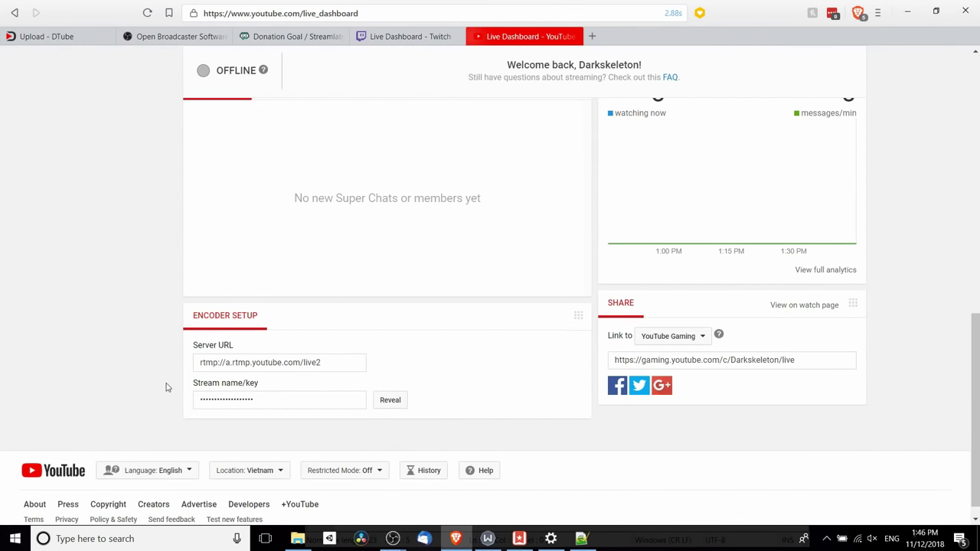
pyautogui.moveTo(194, 354); pyautogui.dragTo(269, 350)
pyautogui.click(308, 363)
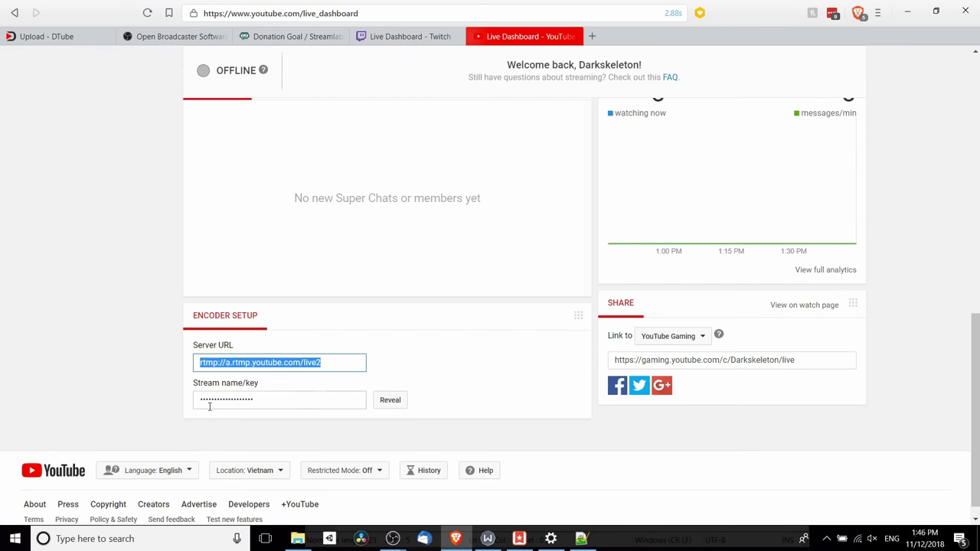
pyautogui.click(387, 398)
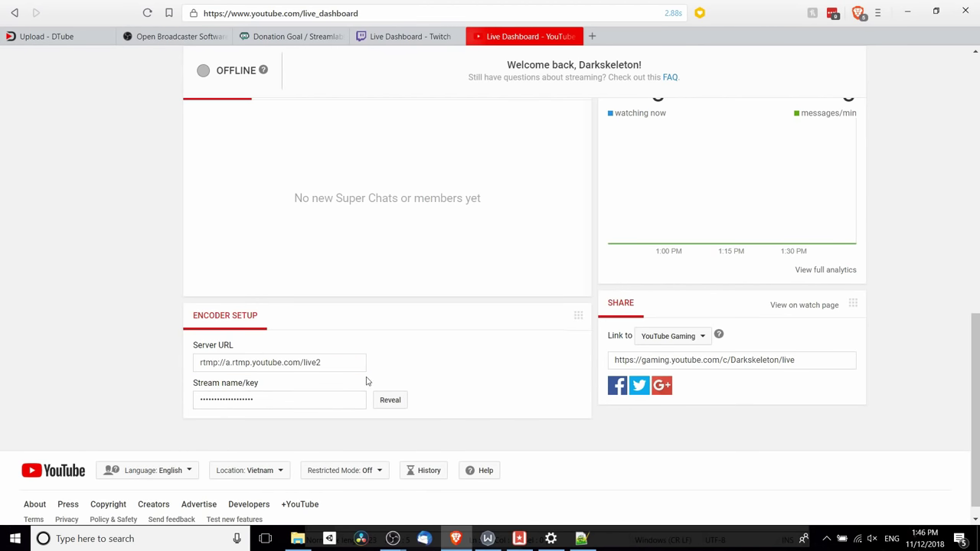
# Return to OBS, replace the stream key with the YouTube one, select Primary YouTube ingest server, and save the settings.
pyautogui.moveTo(404, 538)
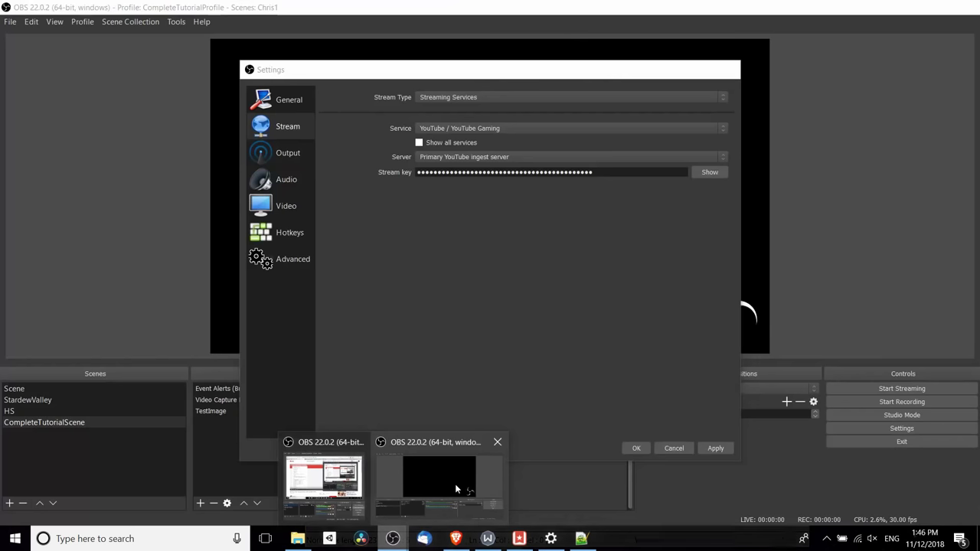
pyautogui.click(455, 484)
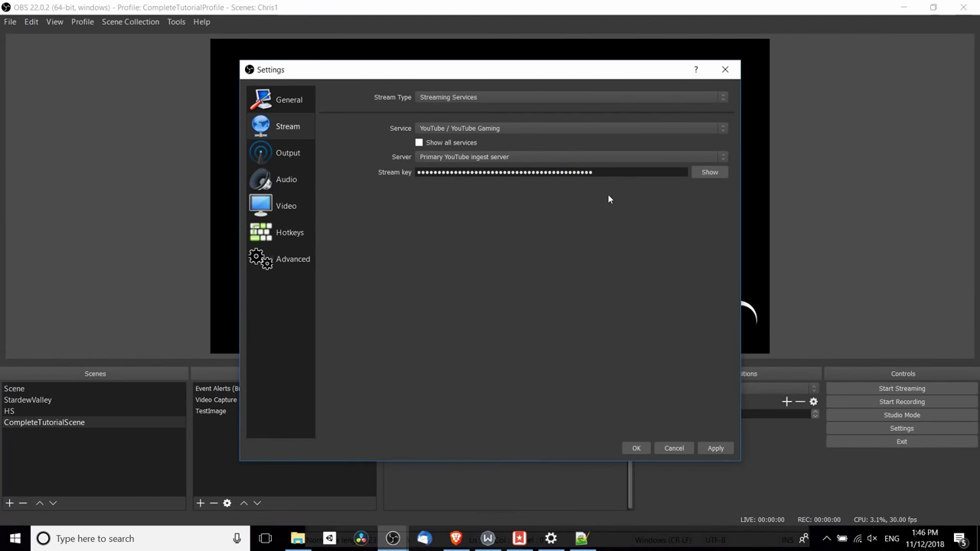
pyautogui.hotkey('ctrl', 'a')
pyautogui.click(505, 157)
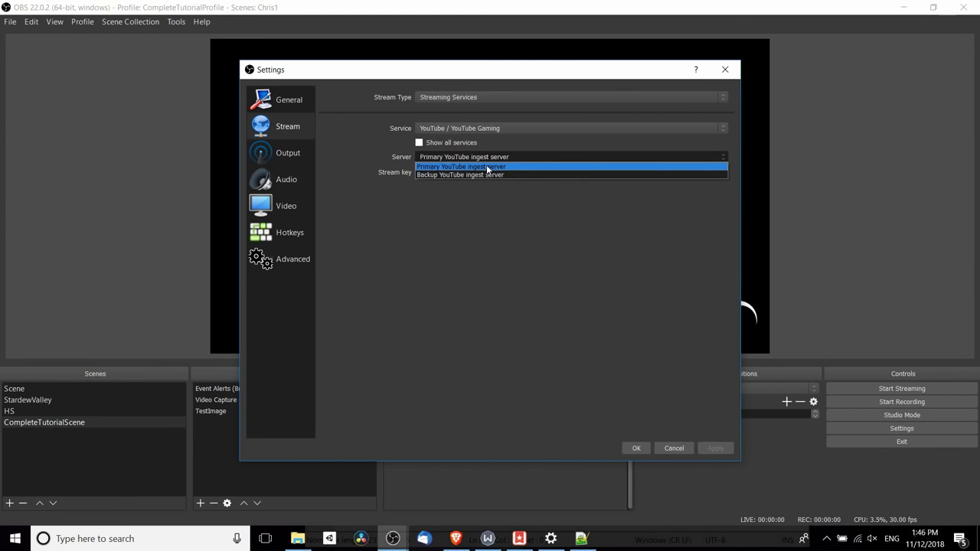
pyautogui.click(486, 167)
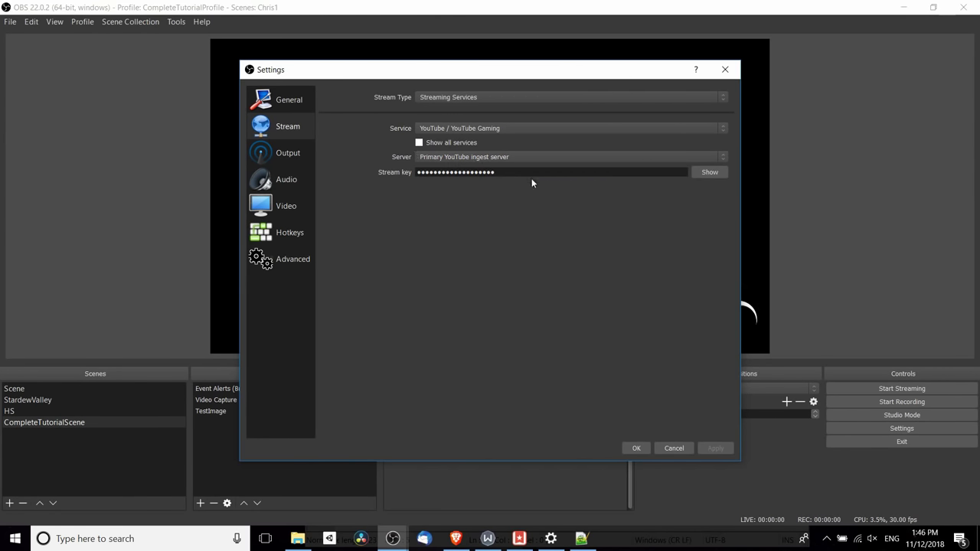
pyautogui.click(643, 450)
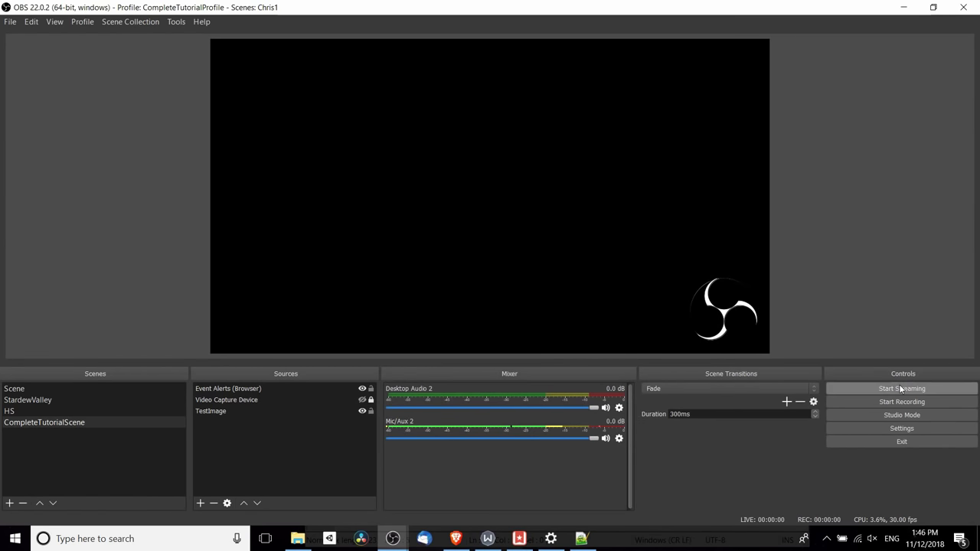
# Start streaming to YouTube and check the live preview on the YouTube live dashboard in the browser.
pyautogui.click(903, 389)
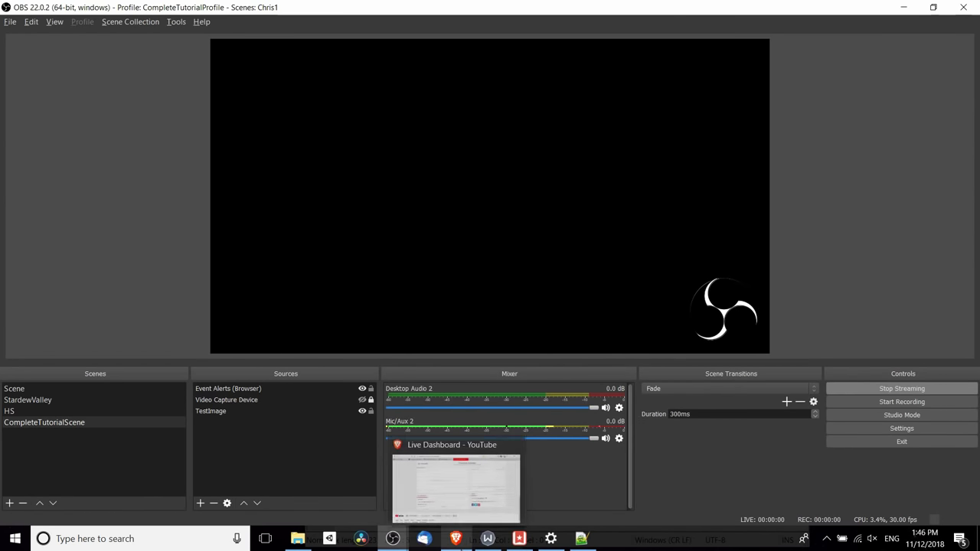
pyautogui.click(455, 506)
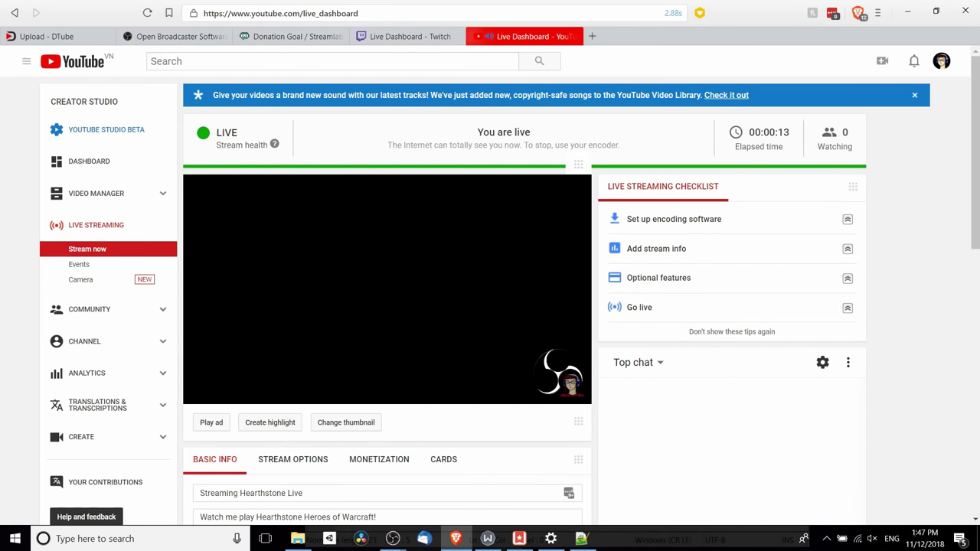
pyautogui.moveTo(565, 366)
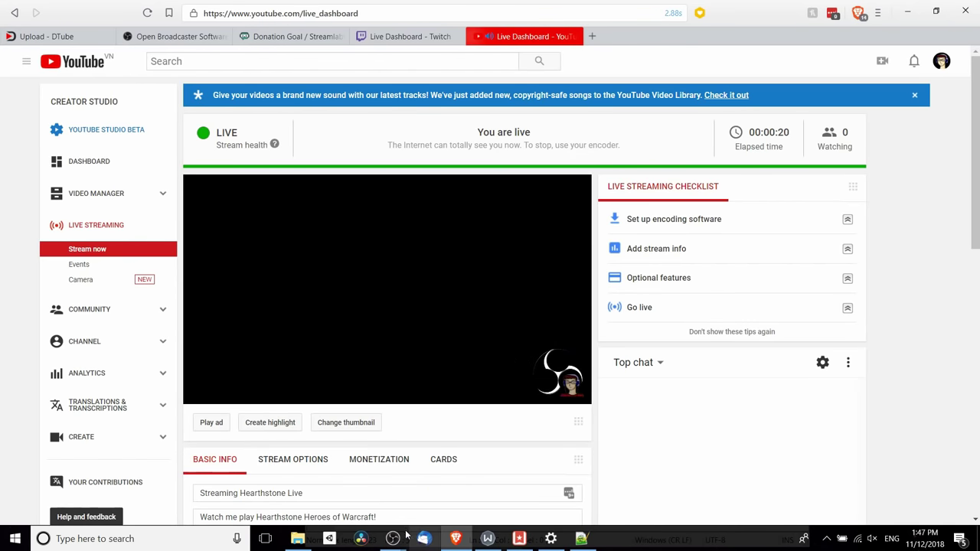
# Return to OBS and stop the YouTube stream.
pyautogui.moveTo(395, 540)
pyautogui.click(396, 469)
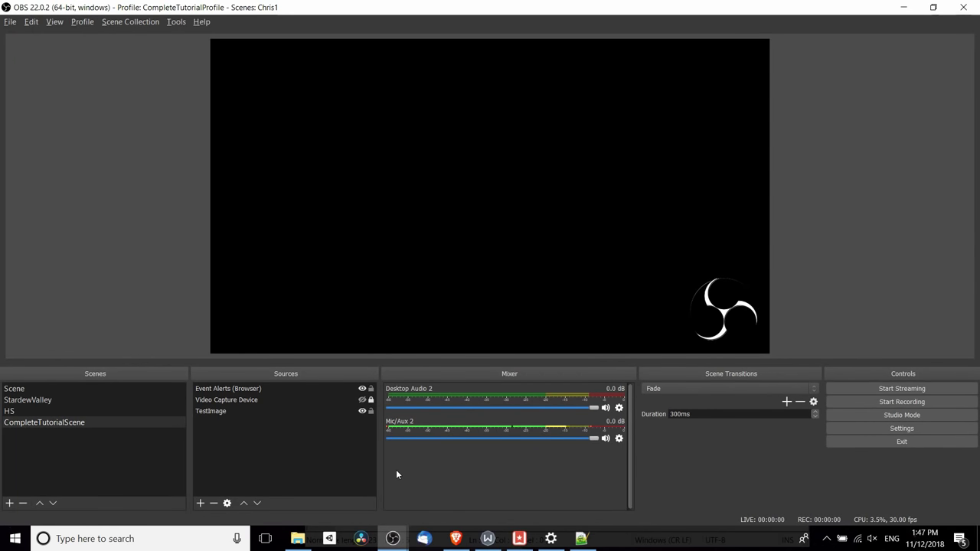